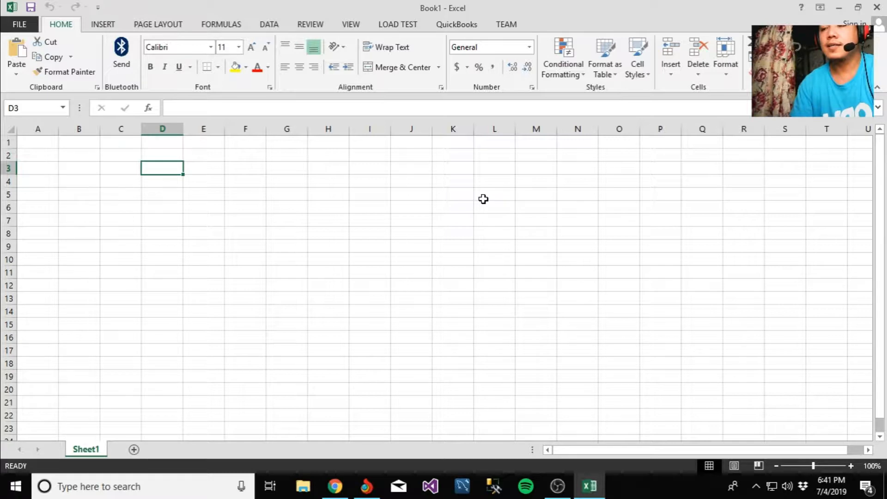
pyautogui.press('Right')
pyautogui.press('Right')
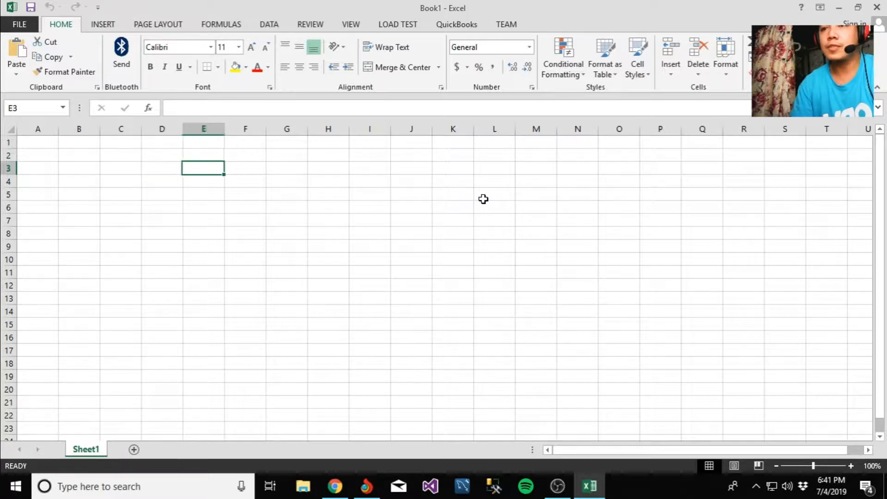
pyautogui.press('Left')
pyautogui.press('Left')
pyautogui.press('Left')
pyautogui.press('Left')
pyautogui.press('Left')
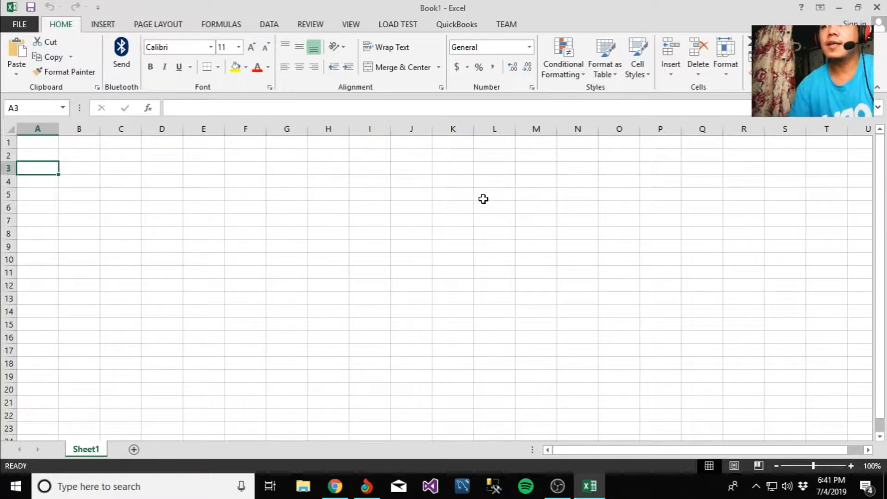
pyautogui.click(270, 26)
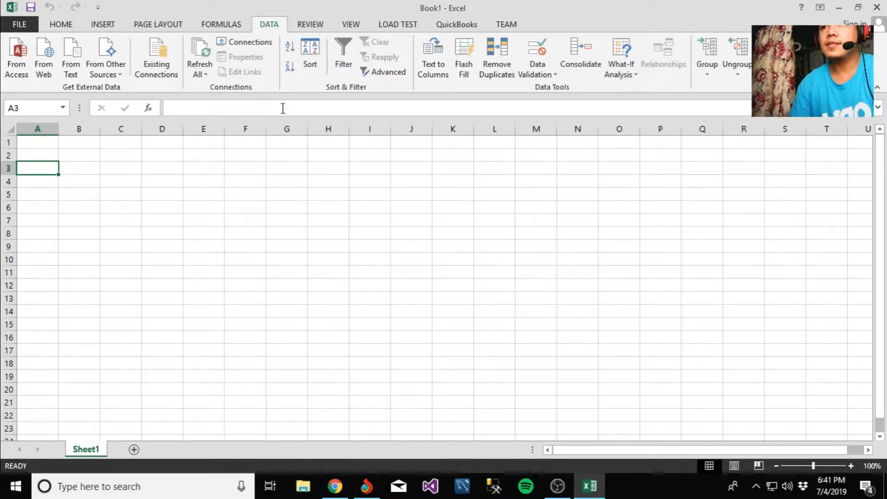
pyautogui.click(204, 228)
pyautogui.click(327, 167)
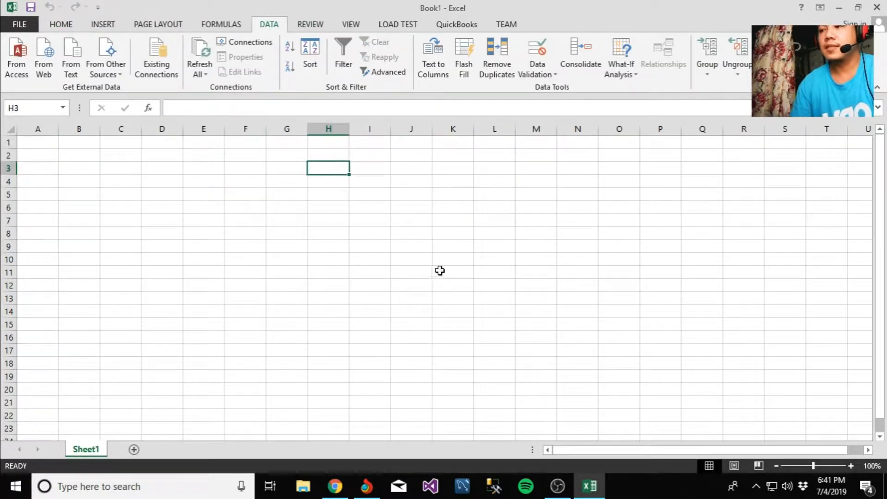
pyautogui.click(221, 199)
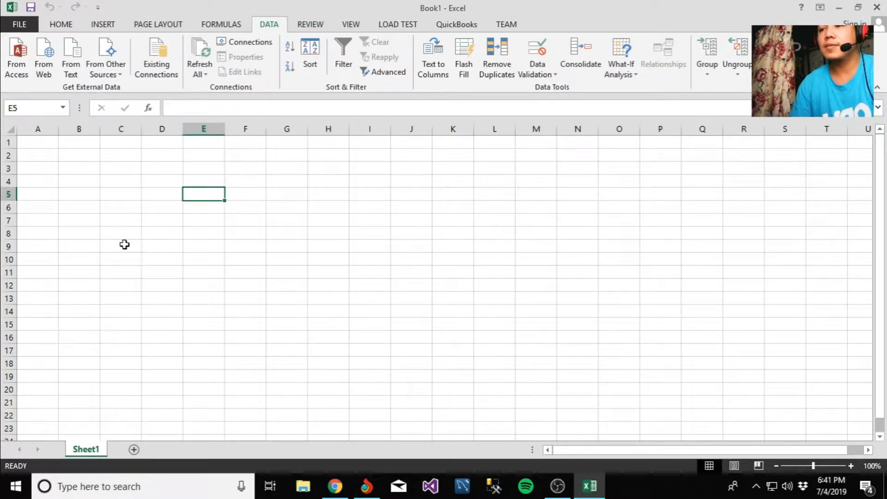
pyautogui.click(341, 234)
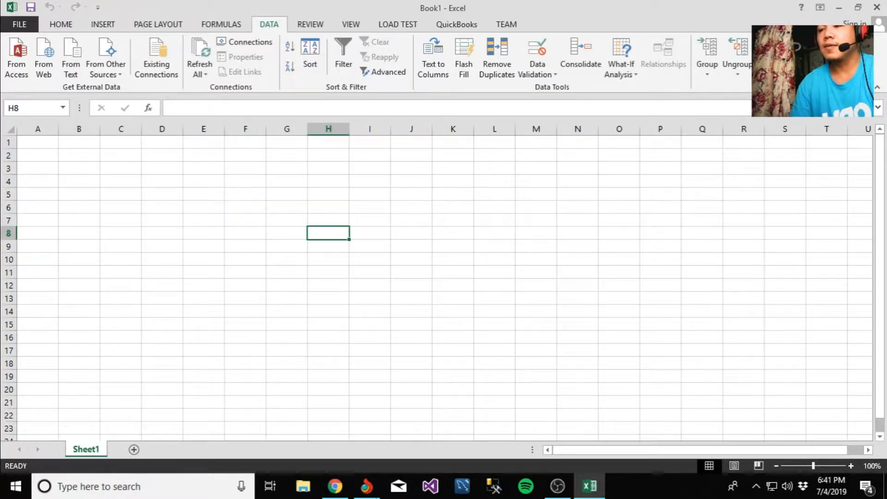
# Switch to the browser, look through the YouTube channel's uploaded videos, and return to the blank Excel workbook.
pyautogui.click(366, 486)
pyautogui.scroll(-7, 470, 254)
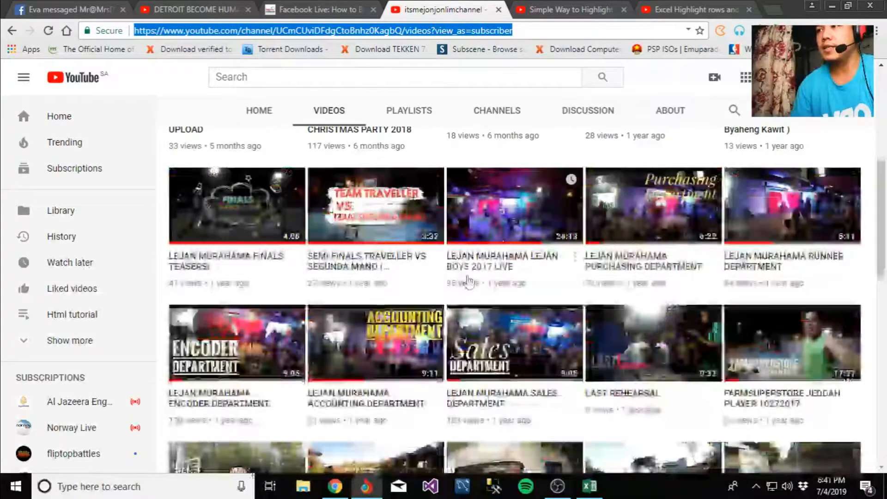
pyautogui.scroll(4, 464, 277)
pyautogui.scroll(-4, 431, 272)
pyautogui.scroll(2, 279, 201)
pyautogui.scroll(3, 278, 200)
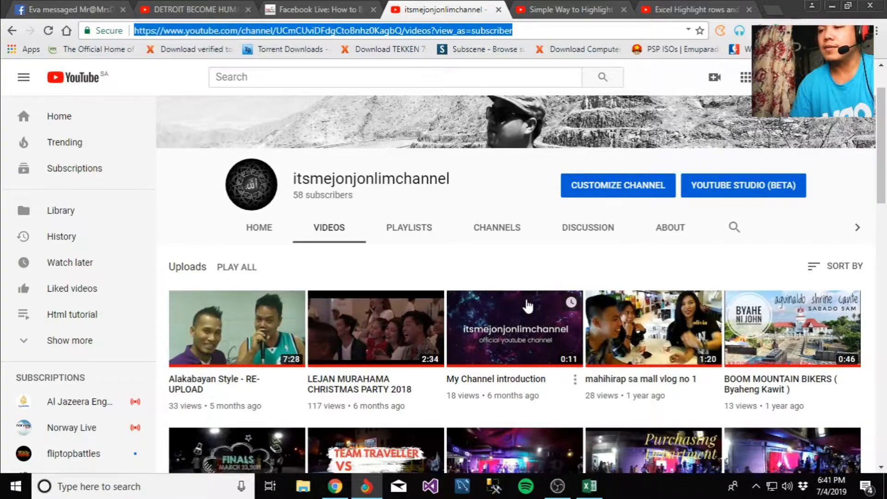
pyautogui.scroll(-8, 527, 306)
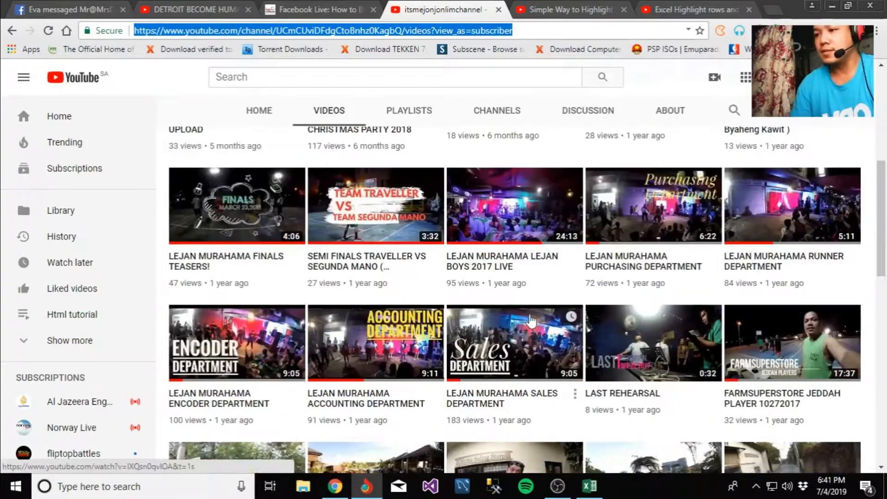
pyautogui.scroll(10, 531, 321)
pyautogui.scroll(-10, 531, 321)
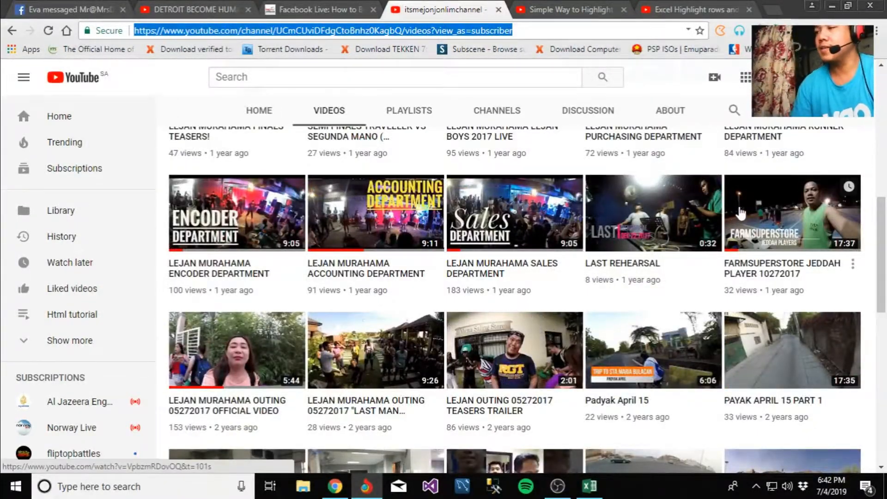
pyautogui.click(832, 6)
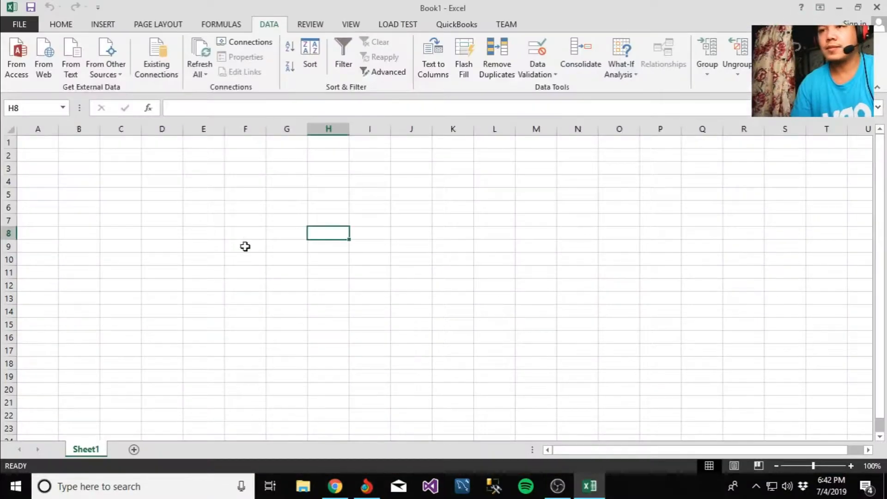
pyautogui.click(117, 264)
pyautogui.press('Down')
pyautogui.press('Down')
pyautogui.press('Down')
pyautogui.press('Up')
pyautogui.press('Up')
pyautogui.press('Up')
pyautogui.press('Up')
pyautogui.press('Up')
pyautogui.press('Up')
pyautogui.press('Up')
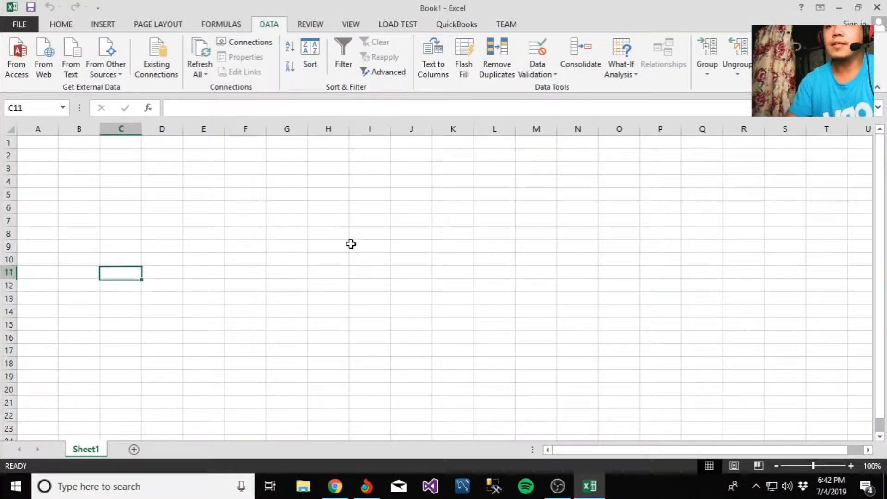
pyautogui.press('Right')
pyautogui.press('Right')
pyautogui.press('Right')
pyautogui.press('Left')
pyautogui.press('Left')
pyautogui.press('Left')
pyautogui.press('Left')
pyautogui.press('Left')
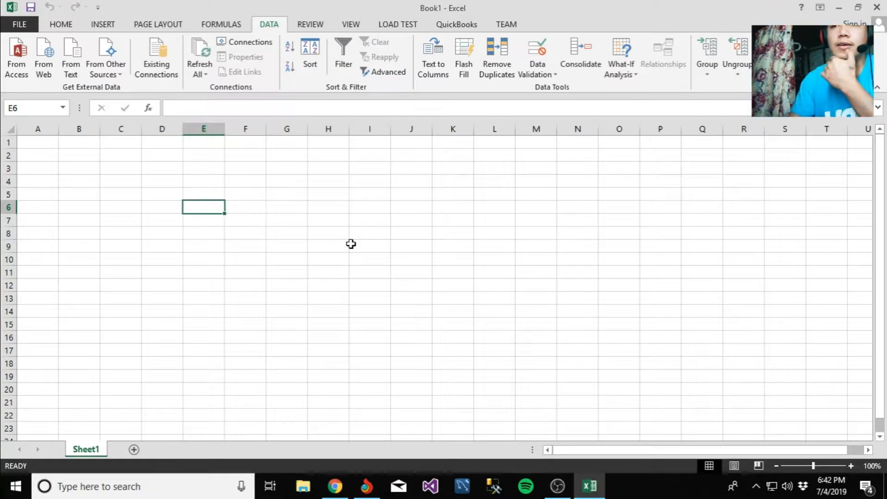
pyautogui.press('Up')
pyautogui.press('Up')
pyautogui.press('Up')
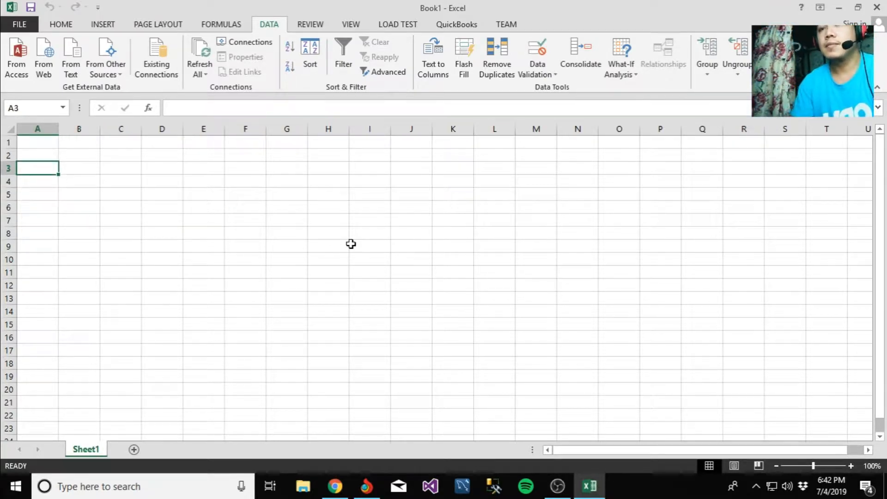
pyautogui.press('Down')
pyautogui.press('Right')
pyautogui.press('Right')
pyautogui.press('Left')
pyautogui.press('Left')
pyautogui.press('Right')
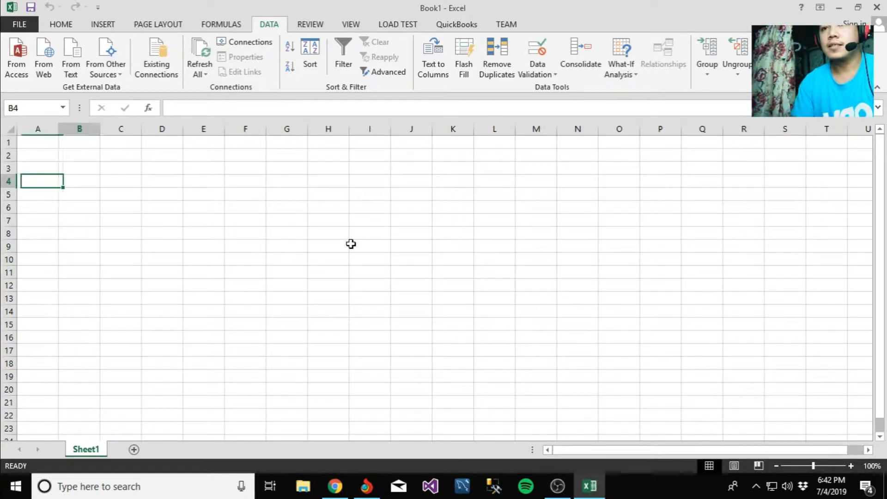
pyautogui.press('Up')
pyautogui.press('Right')
pyautogui.press('Right')
pyautogui.press('Left')
pyautogui.press('Left')
pyautogui.press('Left')
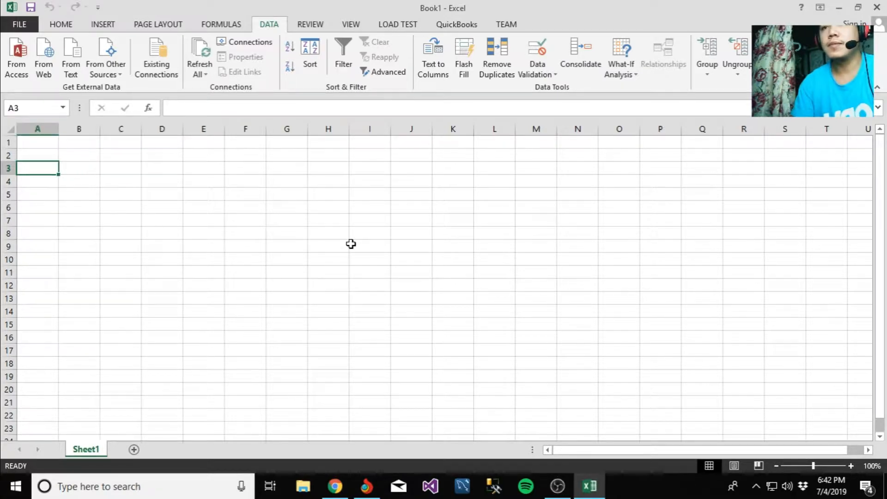
# Enter the column headers NAME in cell A1 and ITEM NO. in cell B1.
pyautogui.press('Up')
pyautogui.press('Up')
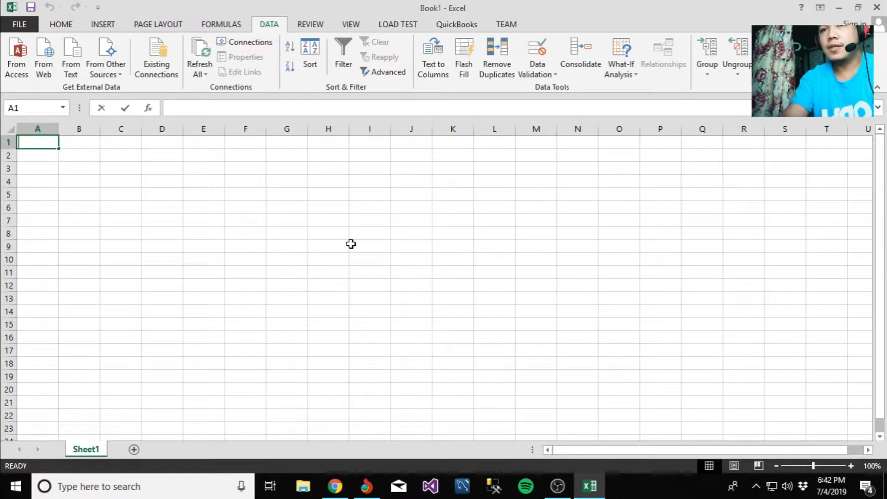
pyautogui.write('na')
pyautogui.press('capslock')
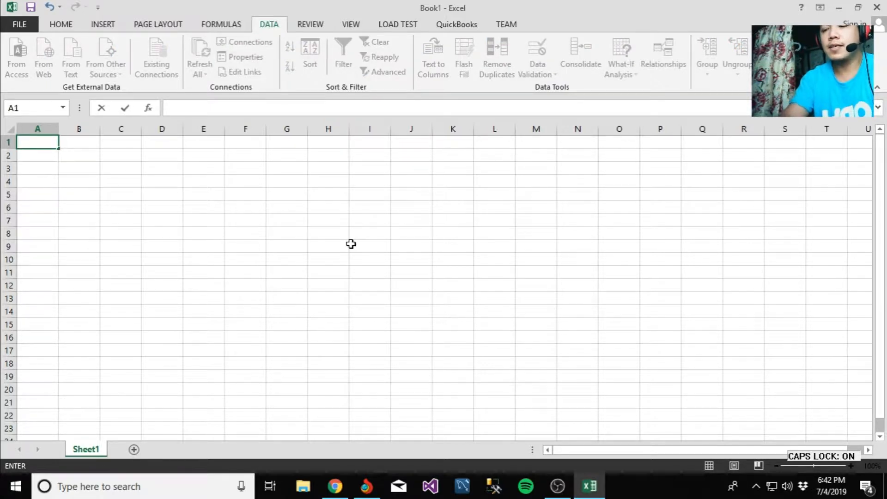
pyautogui.press('Tab')
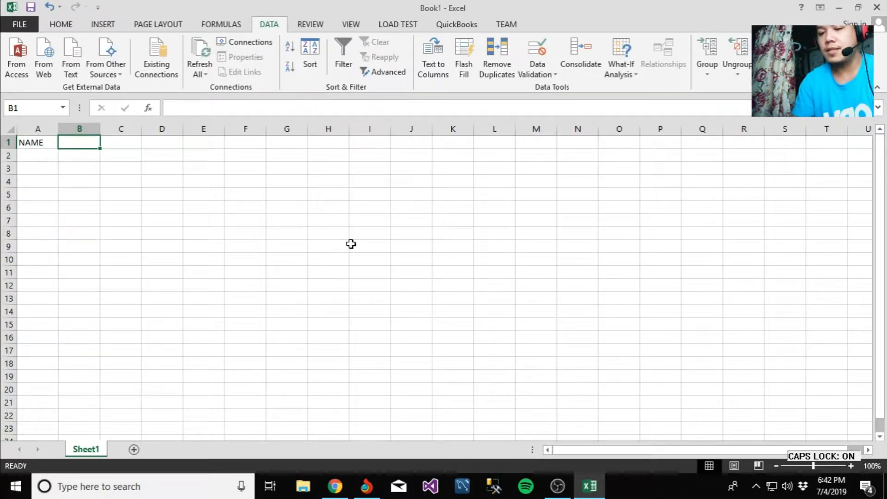
pyautogui.write('ITEM NO.')
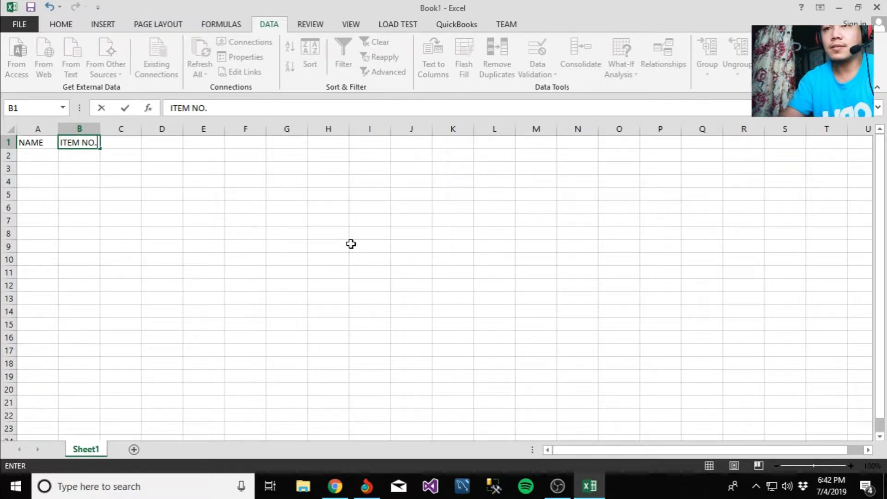
pyautogui.press('Return')
# Enter the header DESCRIPTION in cell C1 and autofit column C to its text.
pyautogui.press('Up')
pyautogui.press('Right')
pyautogui.press('Right')
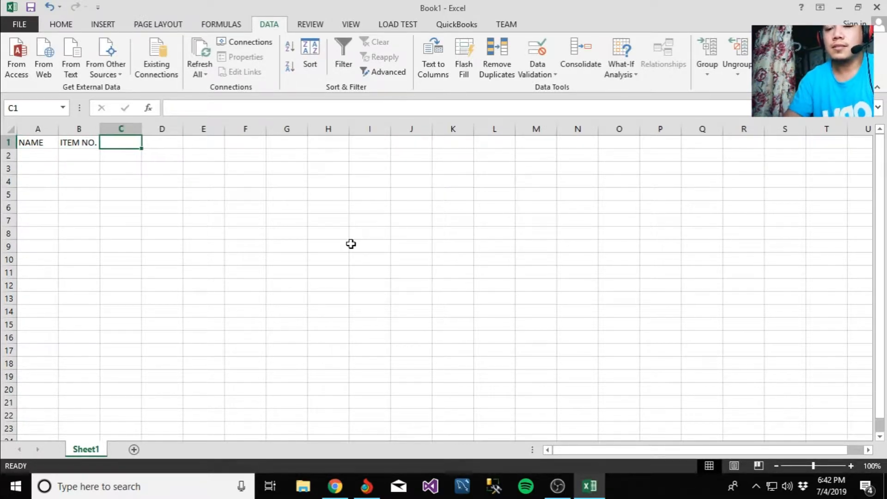
pyautogui.write('DESCRIPT')
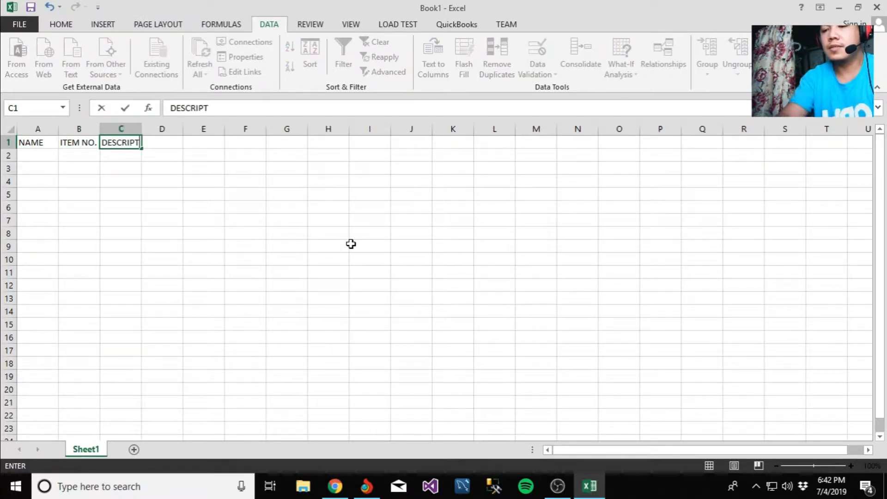
pyautogui.write('ION')
pyautogui.press('Tab')
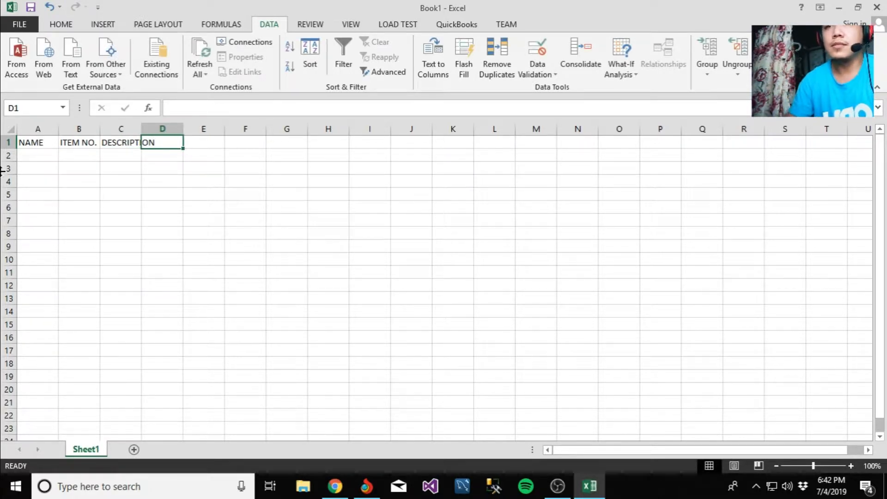
pyautogui.doubleClick(142, 129)
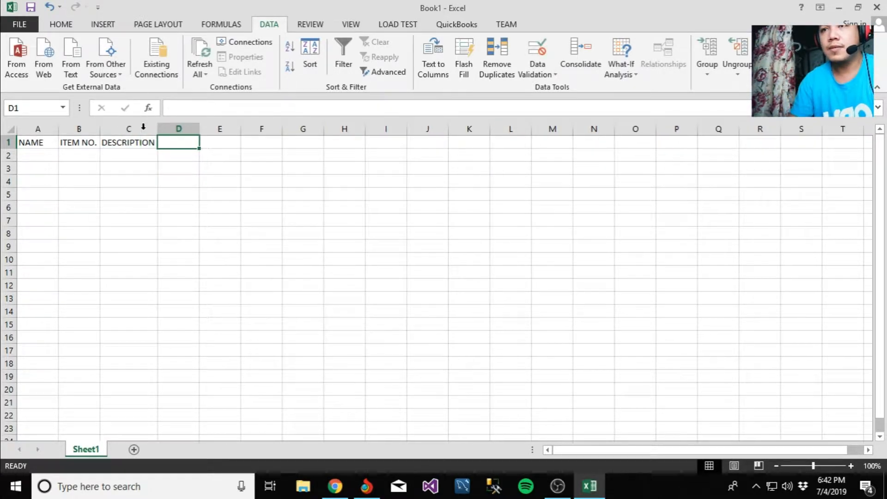
# Enter the header QTY in cell D1.
pyautogui.click(215, 192)
pyautogui.click(177, 144)
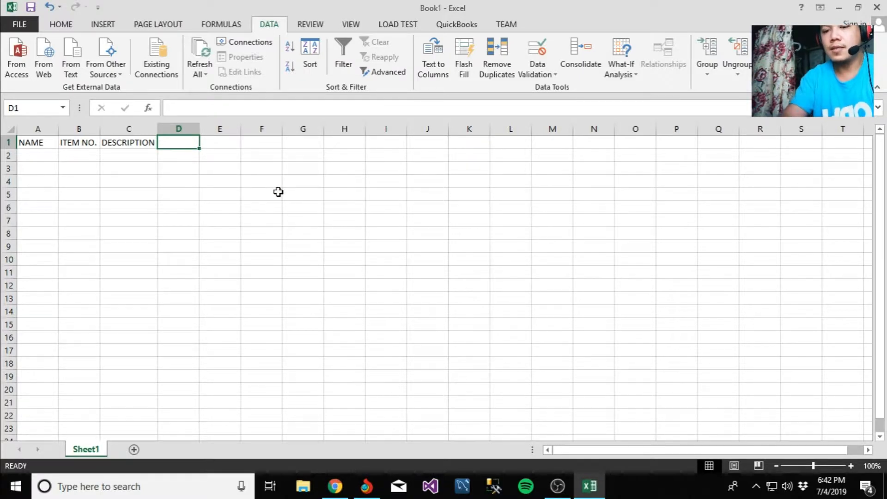
pyautogui.write('QITY')
pyautogui.press('Tab')
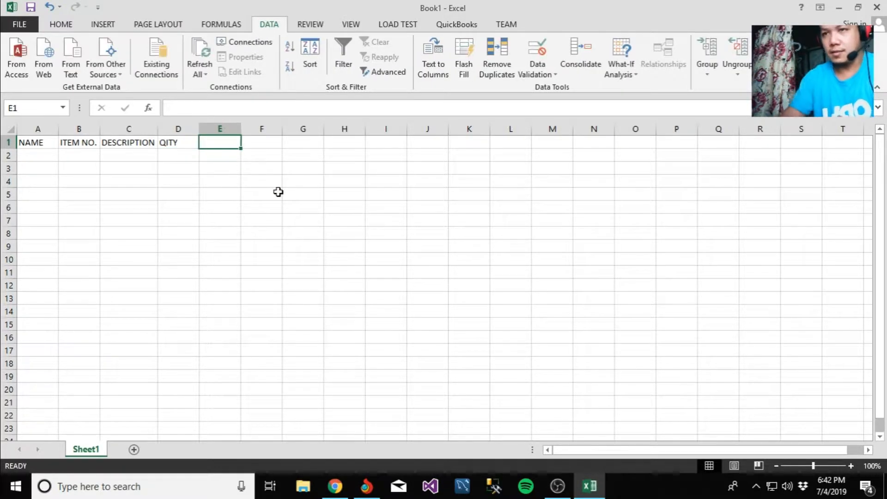
pyautogui.press('Left')
pyautogui.write('Q')
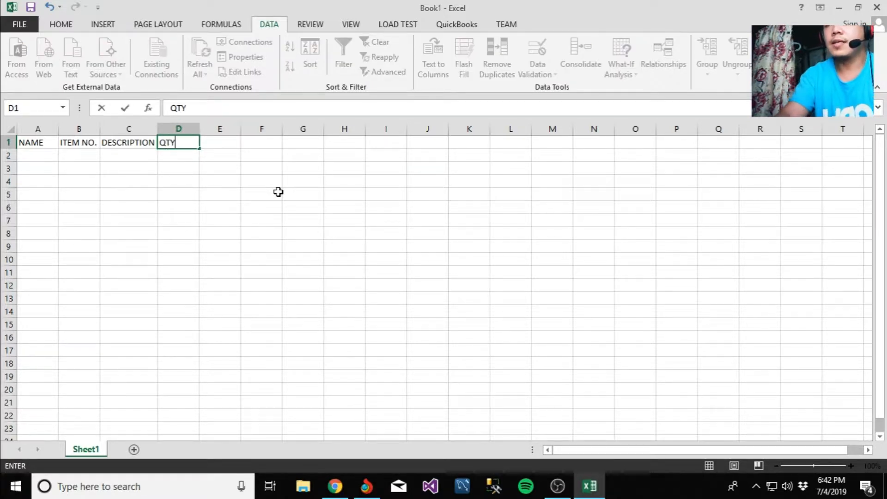
pyautogui.press('Tab')
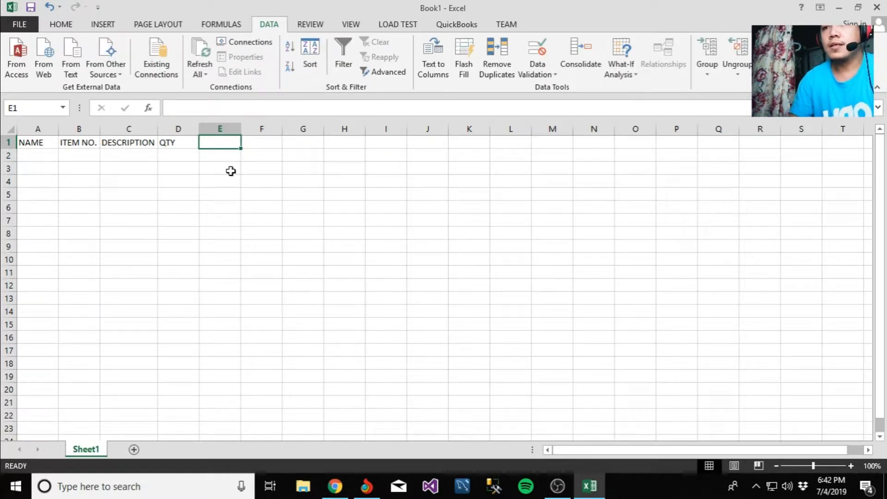
# Enter the headers COST in cell E1 and TOTAL in cell F1.
pyautogui.write('COST')
pyautogui.press('Tab')
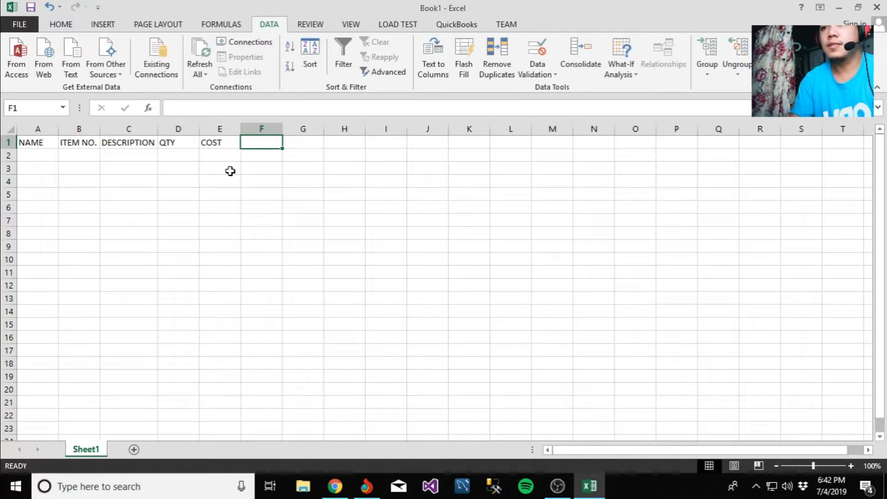
pyautogui.write('T')
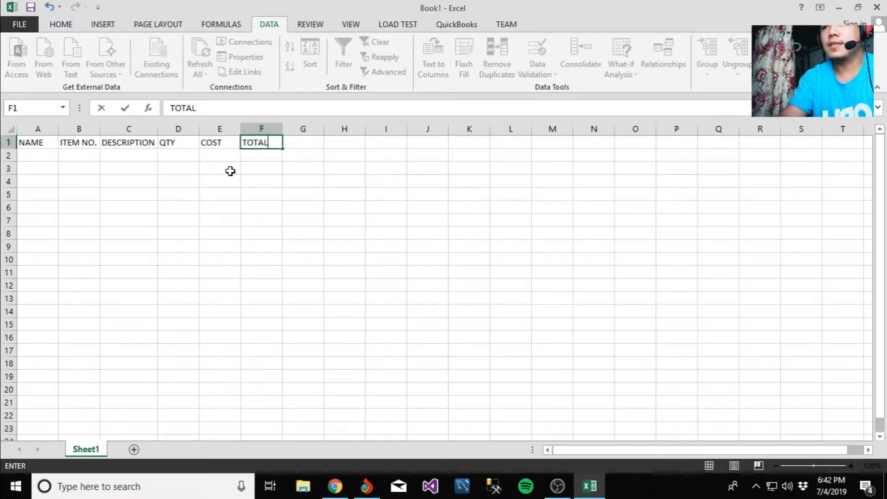
pyautogui.write('OTAL')
pyautogui.press('Tab')
pyautogui.press('Down')
pyautogui.press('Left')
pyautogui.press('Left')
pyautogui.press('Left')
pyautogui.press('Left')
pyautogui.press('Left')
pyautogui.press('Left')
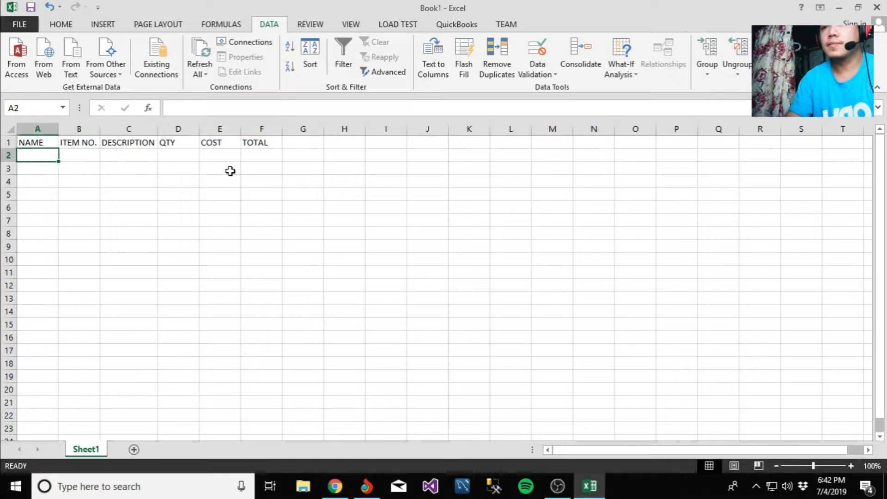
pyautogui.press('Right')
pyautogui.press('Right')
pyautogui.press('Right')
pyautogui.press('Left')
pyautogui.press('Left')
pyautogui.press('Left')
# Make the header cells A1 to F1 bold and center their text horizontally.
pyautogui.press('Up')
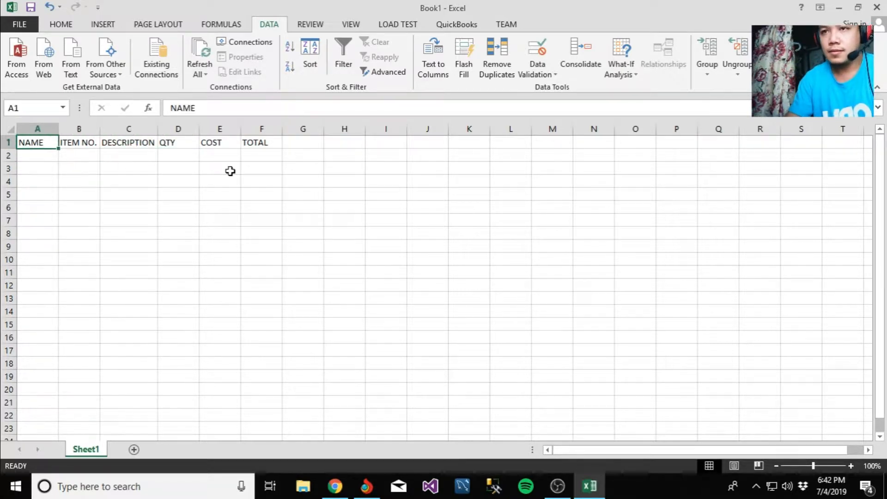
pyautogui.hotkey('shift', 'Right')
pyautogui.hotkey('shift', 'Right')
pyautogui.hotkey('shift', 'Right')
pyautogui.hotkey('shift', 'Right')
pyautogui.hotkey('shift', 'Right')
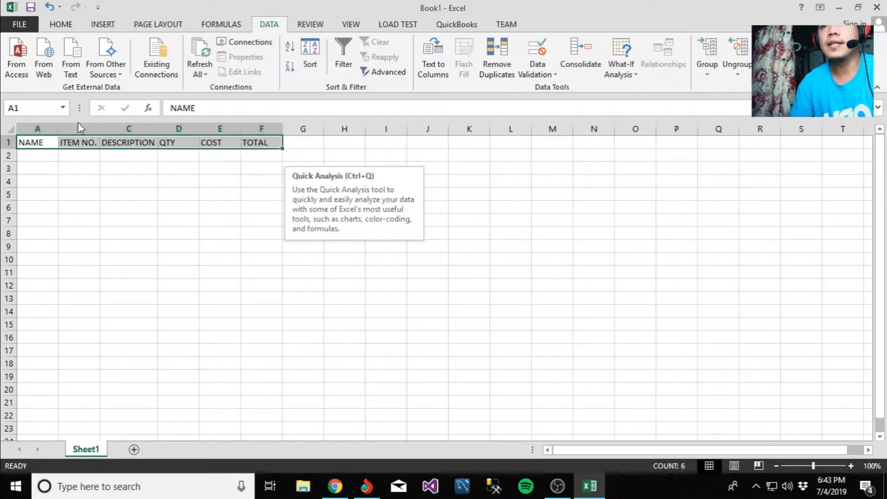
pyautogui.click(61, 26)
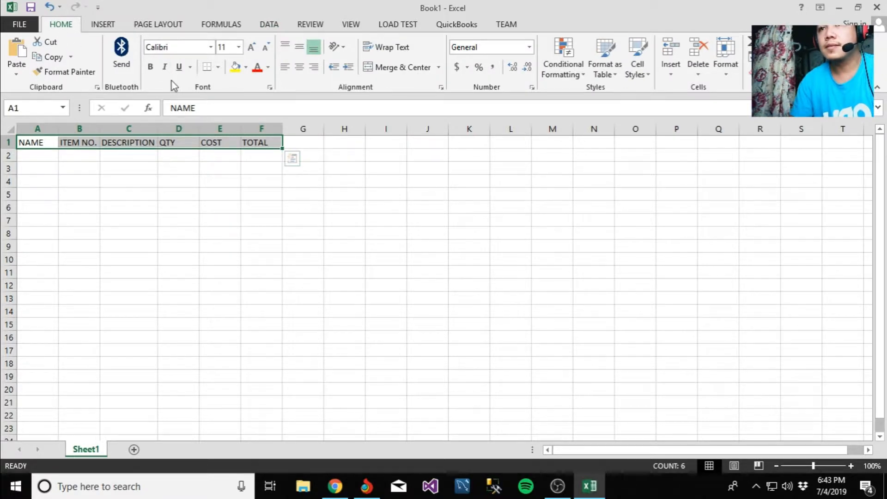
pyautogui.click(150, 67)
pyautogui.click(299, 67)
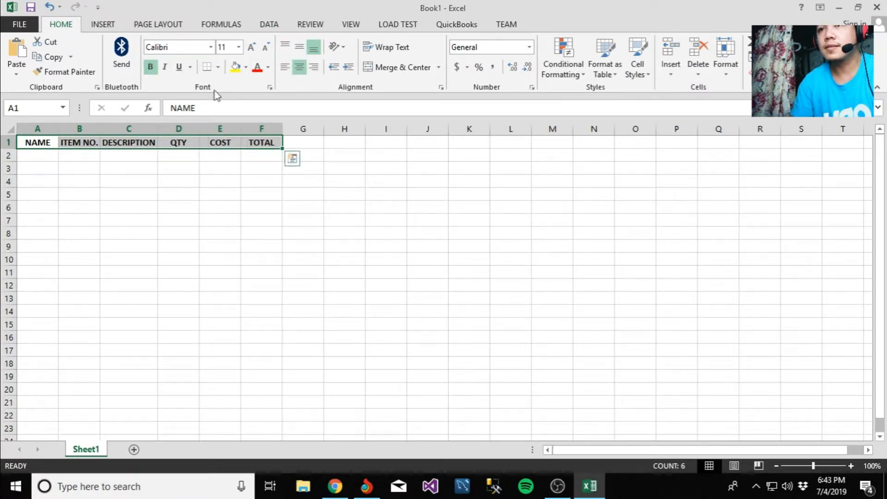
# Enter a person's first name in cell A2 and the item number 10001 in cell B2.
pyautogui.click(122, 168)
pyautogui.click(51, 144)
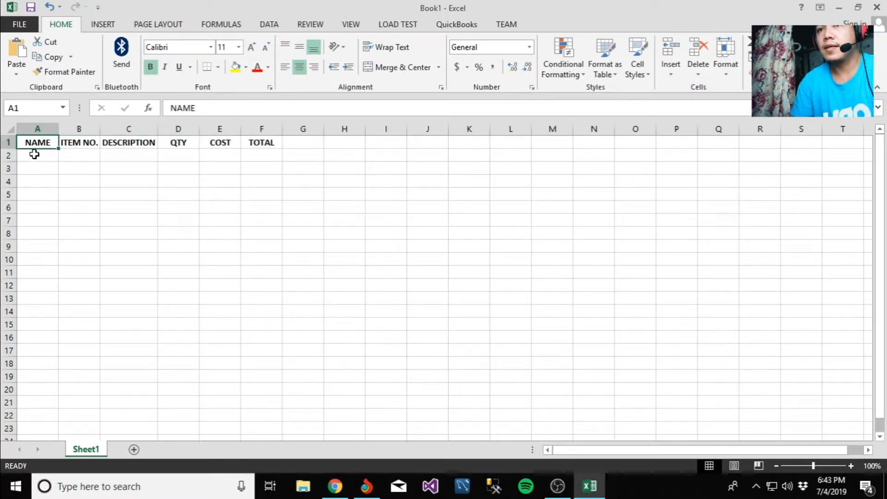
pyautogui.click(34, 154)
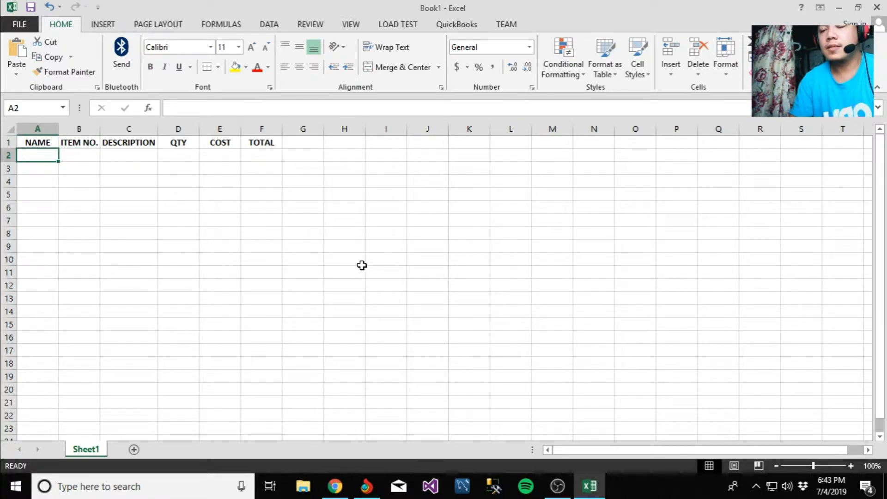
pyautogui.write('JOHN')
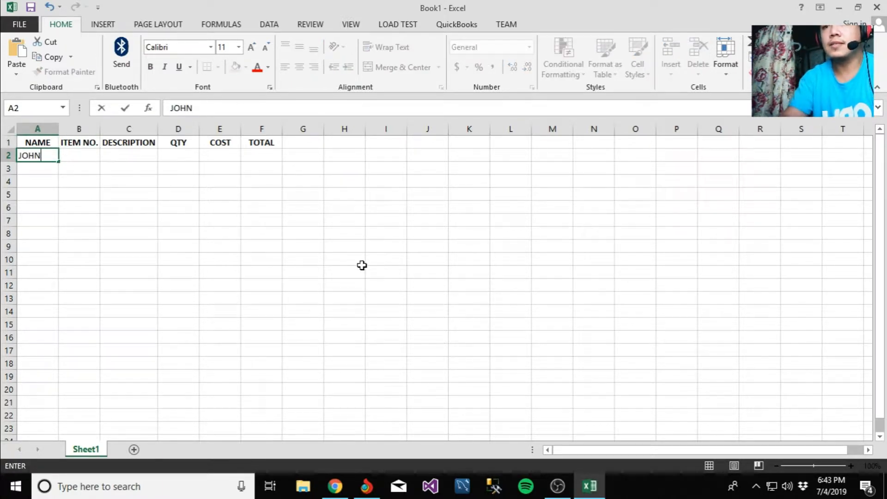
pyautogui.press('Tab')
pyautogui.write('1')
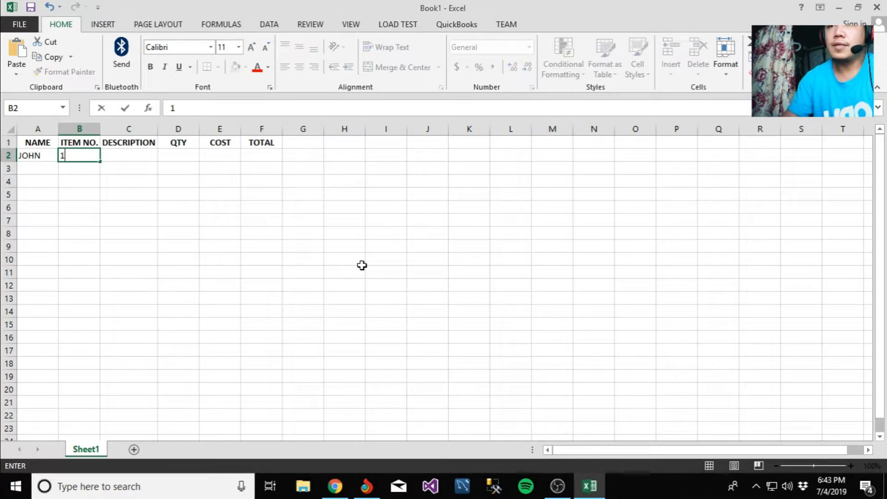
pyautogui.write('0001')
pyautogui.press('Return')
# Center the contents of all cells in the sheet horizontally.
pyautogui.press('Up')
pyautogui.press('Right')
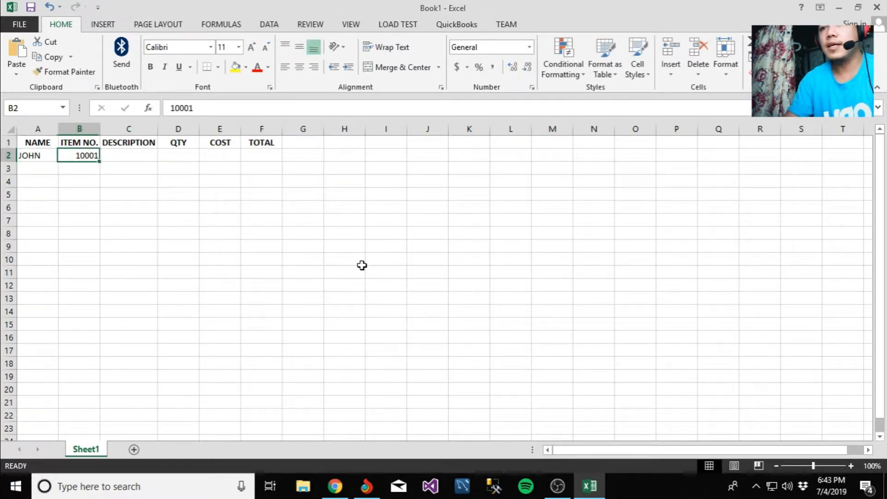
pyautogui.press('Right')
pyautogui.press('Down')
pyautogui.hotkey('ctrl', 'a')
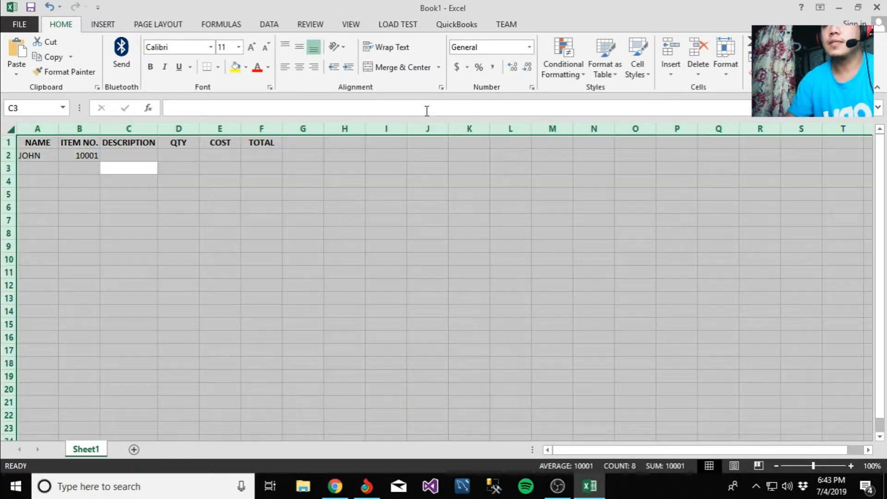
pyautogui.click(299, 68)
pyautogui.click(196, 182)
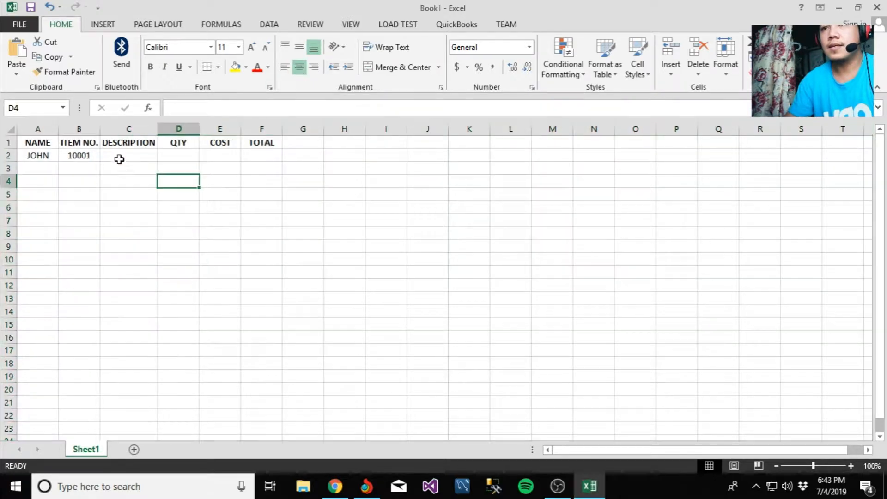
# Enter the description SIBUYAS in cell C2.
pyautogui.click(118, 156)
pyautogui.press('Left')
pyautogui.press('Right')
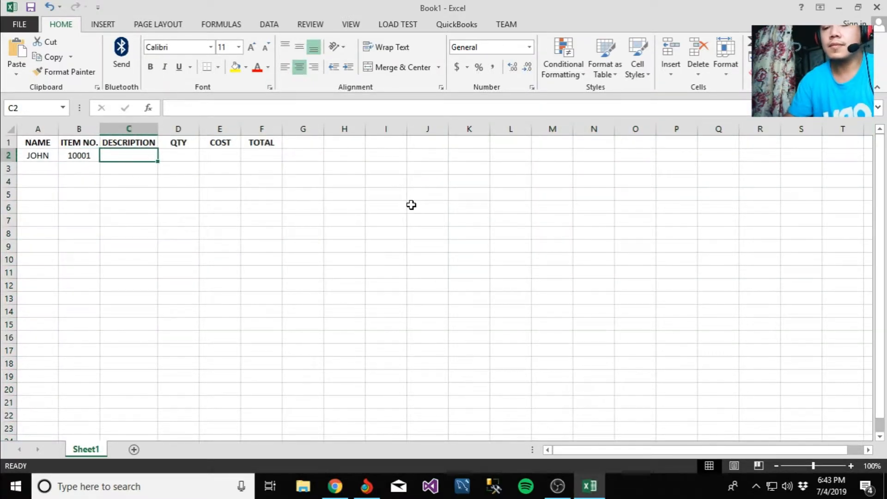
pyautogui.write('SIBUSA')
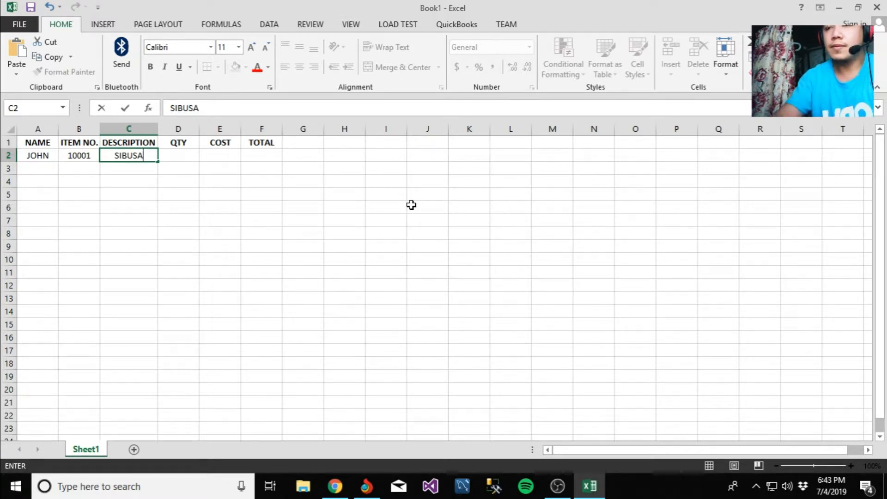
pyautogui.press('BackSpace')
pyautogui.press('BackSpace')
pyautogui.write('YAS')
pyautogui.press('Tab')
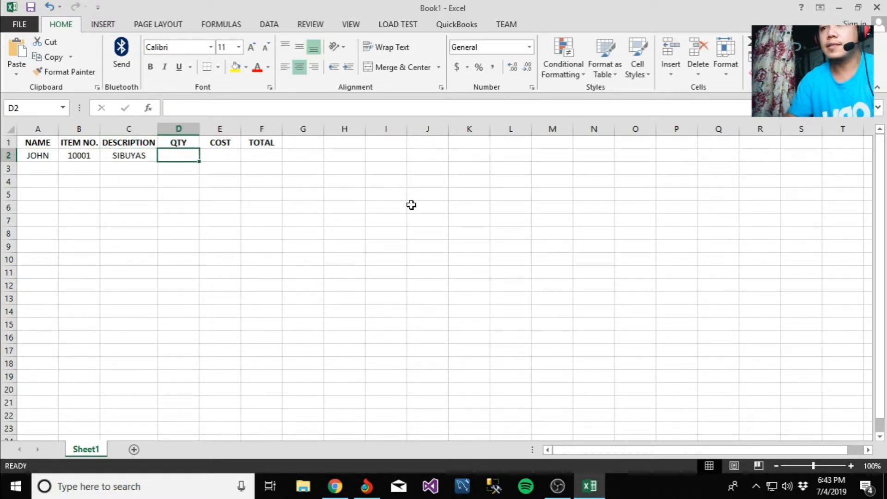
# Enter the quantity 3 in cell D2 and the cost 1.5 in cell E2.
pyautogui.write('5')
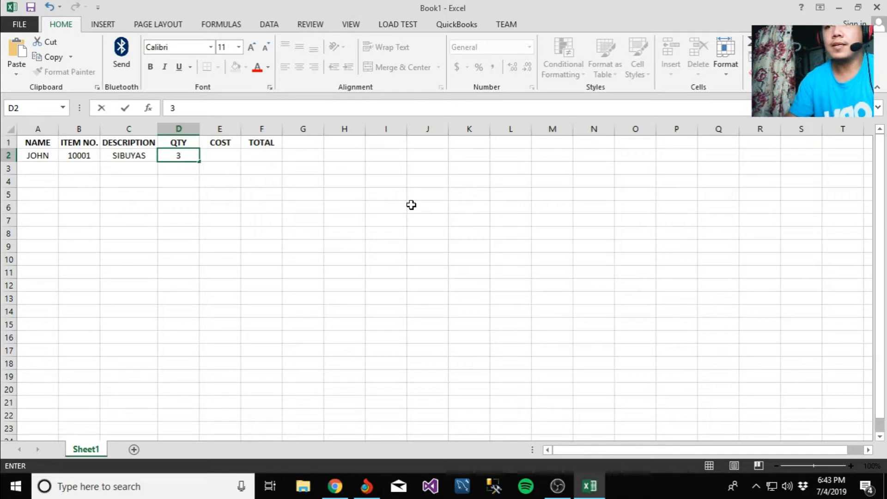
pyautogui.press('BackSpace')
pyautogui.write('3')
pyautogui.press('Left')
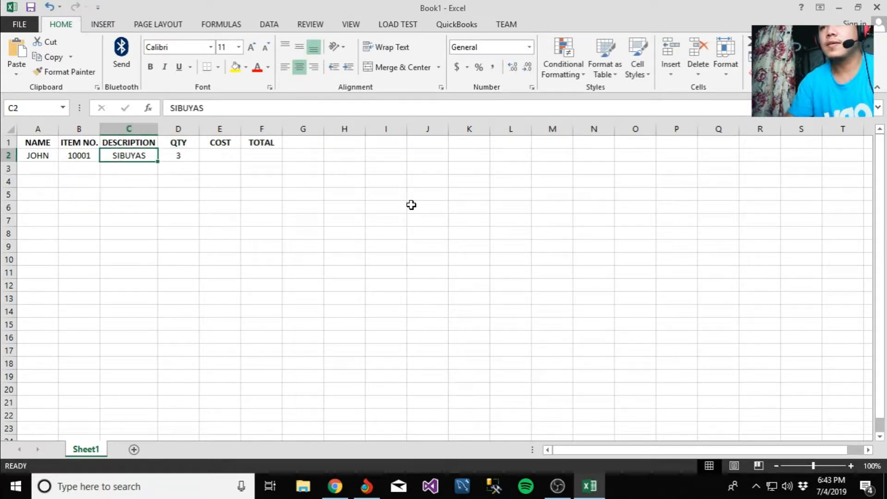
pyautogui.press('Right')
pyautogui.press('Right')
pyautogui.press('Left')
pyautogui.press('Right')
pyautogui.press('Right')
pyautogui.press('Left')
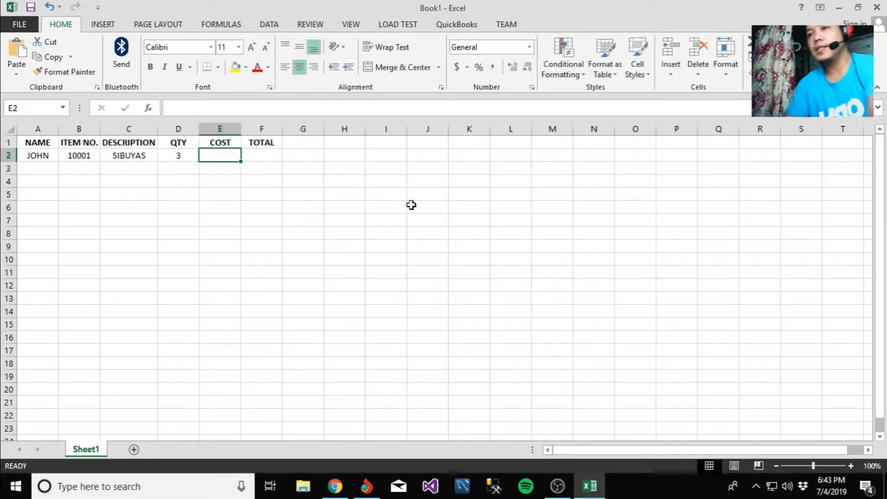
pyautogui.write('1.5')
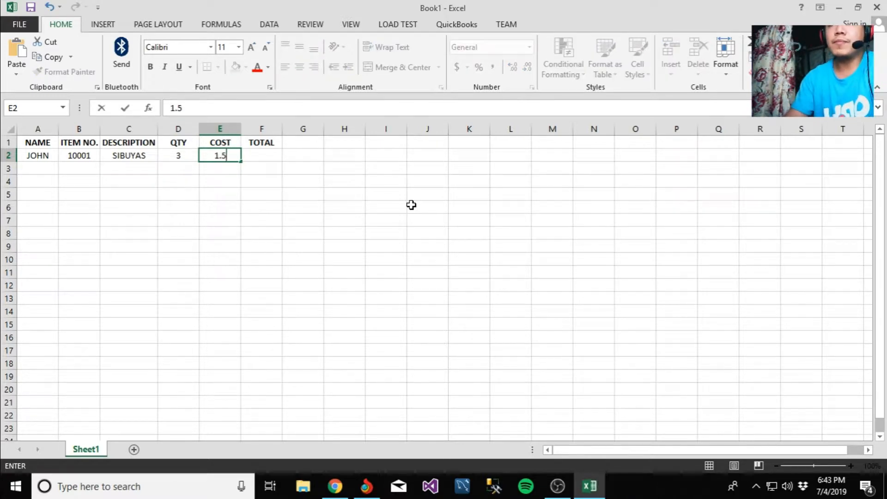
pyautogui.press('Return')
# Enter a second person's first name in cell A3 and the item number 10002 in cell B3.
pyautogui.press('Up')
pyautogui.press('Left')
pyautogui.press('Left')
pyautogui.press('Left')
pyautogui.press('Left')
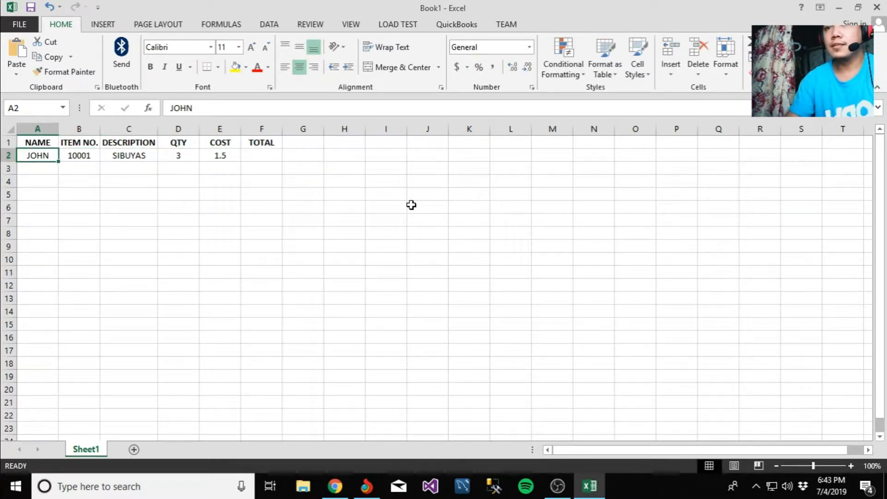
pyautogui.press('Down')
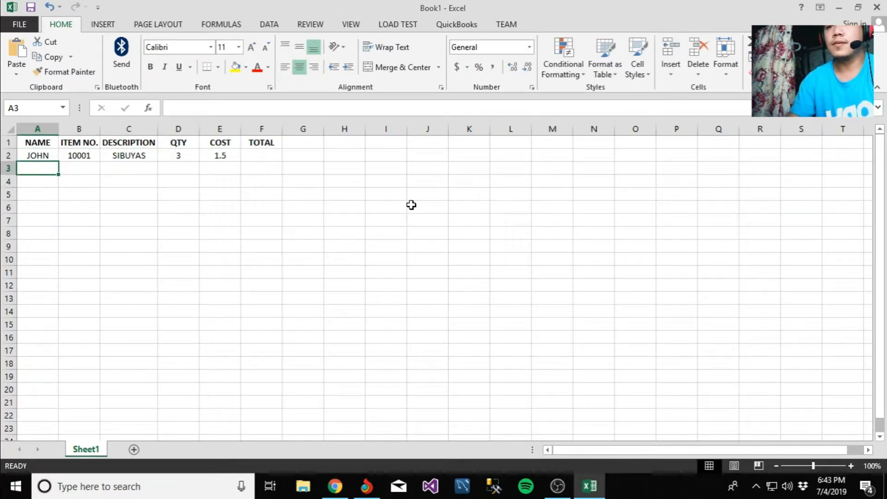
pyautogui.write('J')
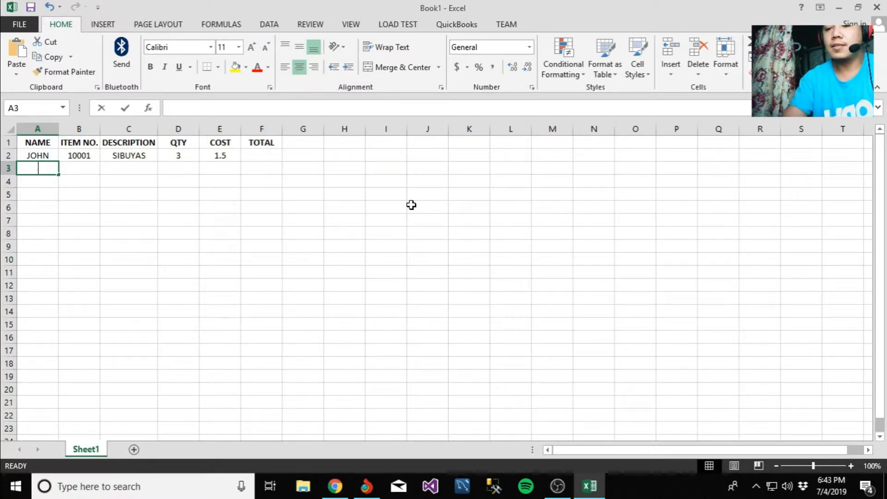
pyautogui.write('MARK')
pyautogui.press('Tab')
pyautogui.write('1')
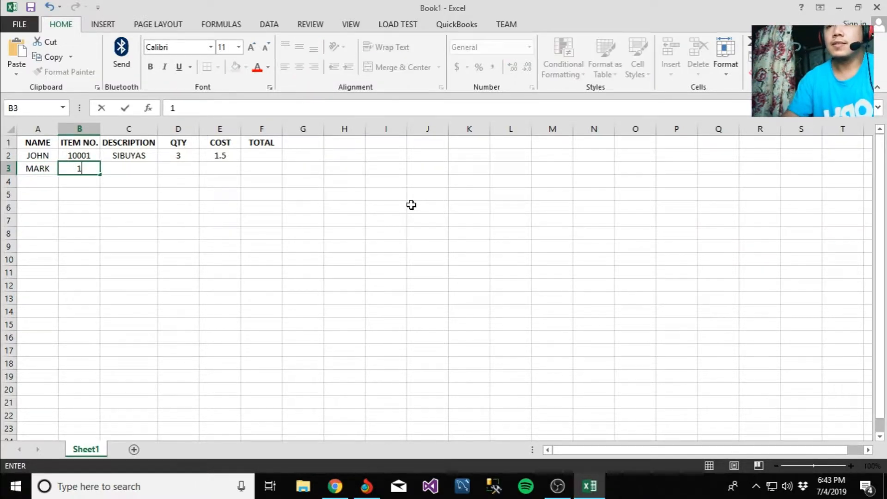
pyautogui.press('Return')
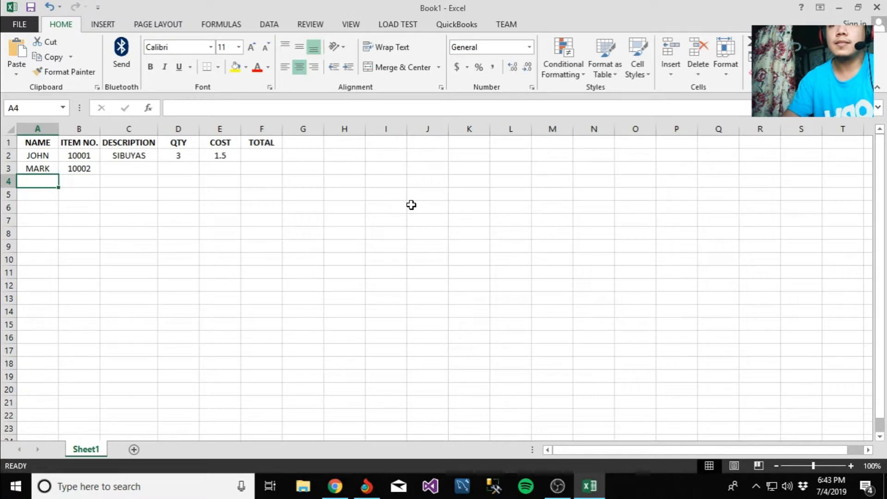
# Enter the description BAWANG in cell C3.
pyautogui.press('Up')
pyautogui.press('Right')
pyautogui.press('Right')
pyautogui.write('BAWA')
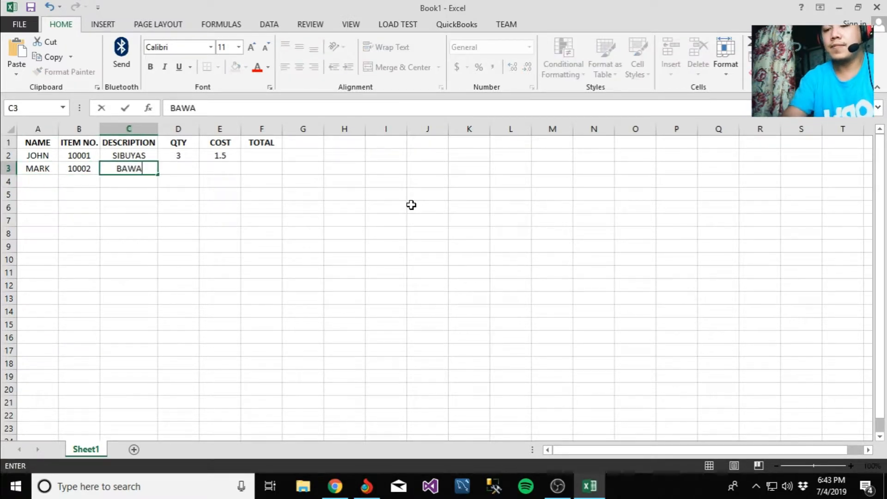
pyautogui.write('NG')
pyautogui.press('Tab')
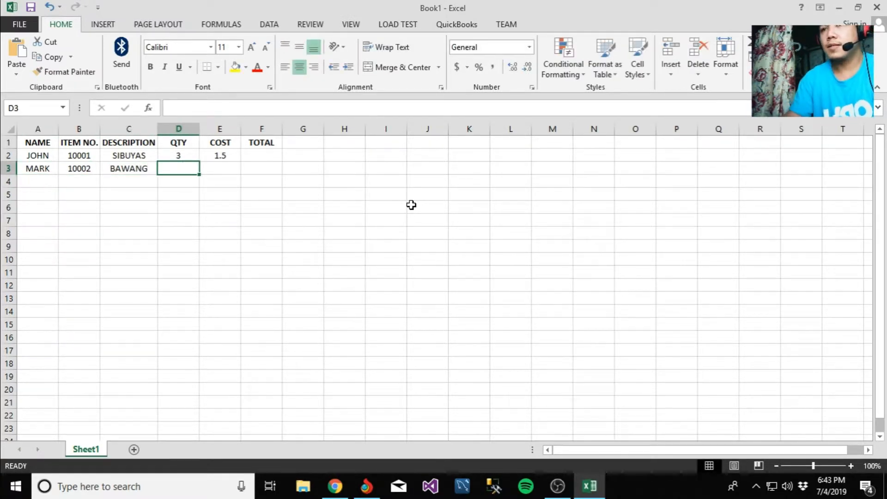
# Enter the quantity 2 in cell D3 and the cost 3 in cell E3.
pyautogui.write('2')
pyautogui.press('Left')
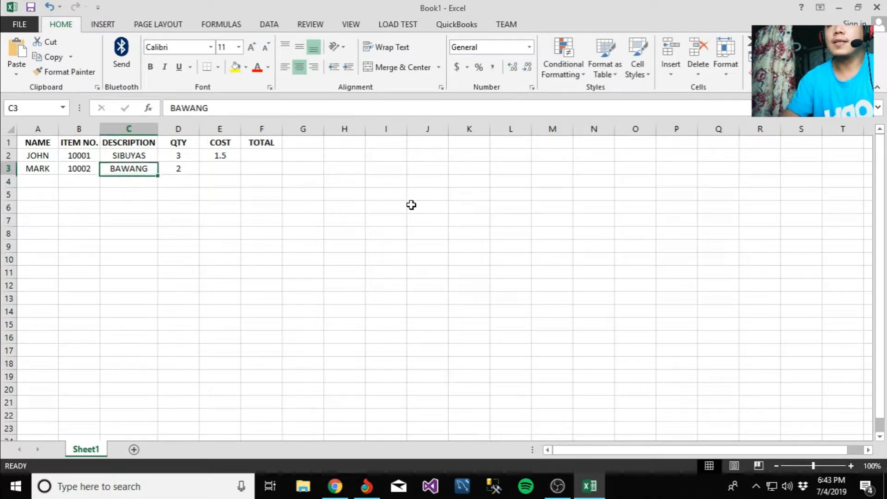
pyautogui.press('Right')
pyautogui.press('Right')
pyautogui.write('3')
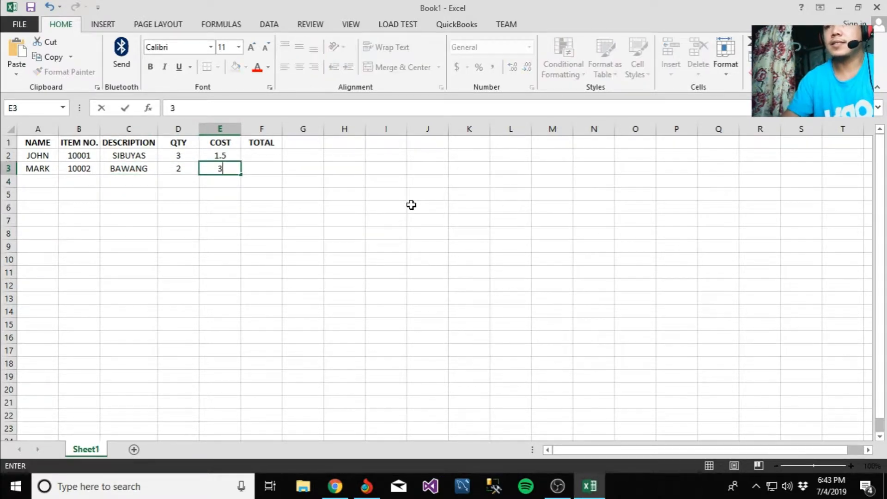
pyautogui.press('Return')
# Enter a third person's first name in cell A4 and the item number 10003 in cell B4.
pyautogui.press('Up')
pyautogui.press('Left')
pyautogui.press('Left')
pyautogui.press('Left')
pyautogui.press('Left')
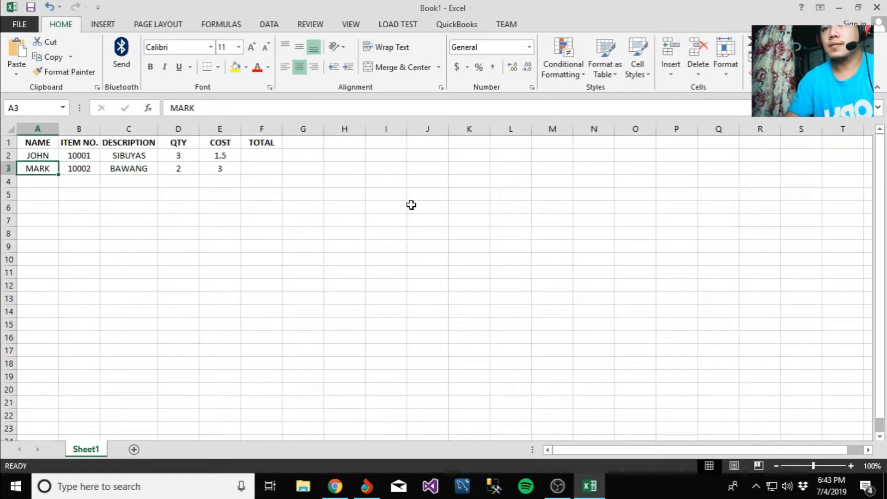
pyautogui.press('Down')
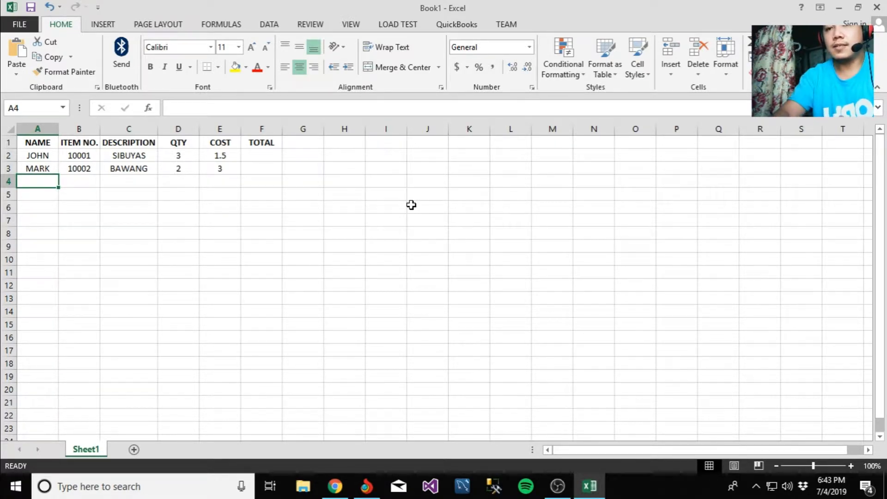
pyautogui.write('A')
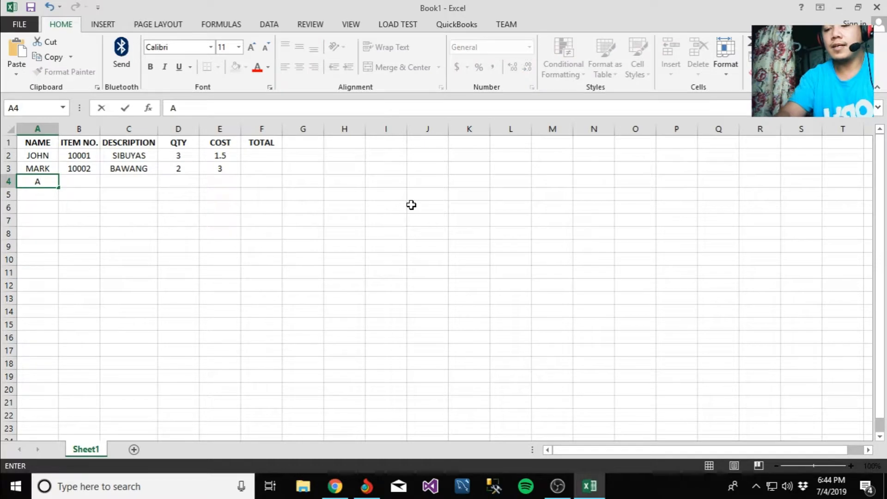
pyautogui.write('R')
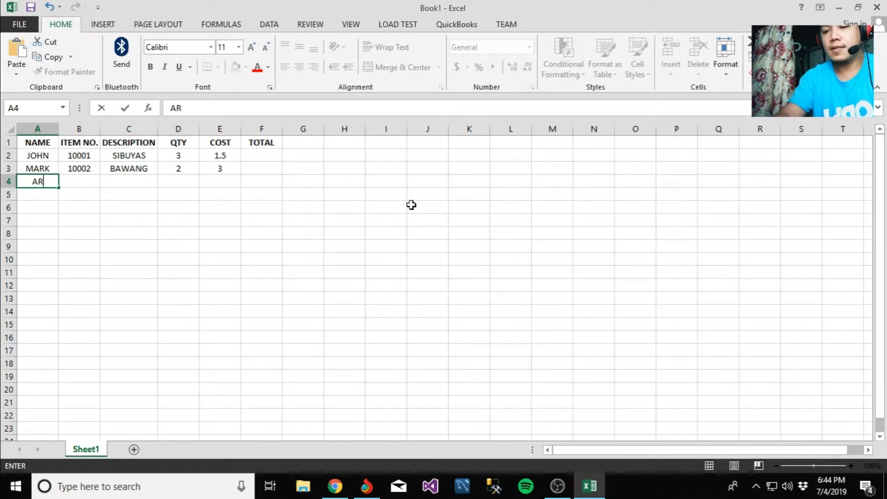
pyautogui.write('NEL')
pyautogui.press('Tab')
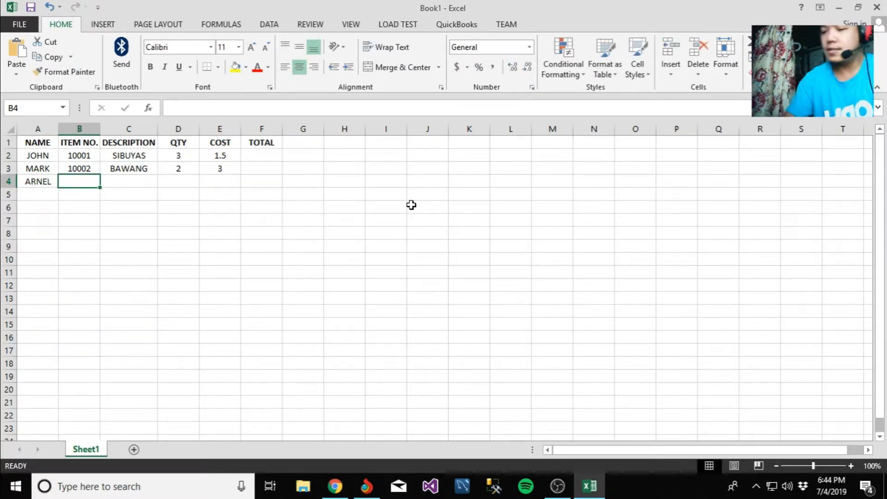
pyautogui.write('10003')
pyautogui.press('Return')
# Enter the description PATATAS in cell C4.
pyautogui.press('Up')
pyautogui.press('Right')
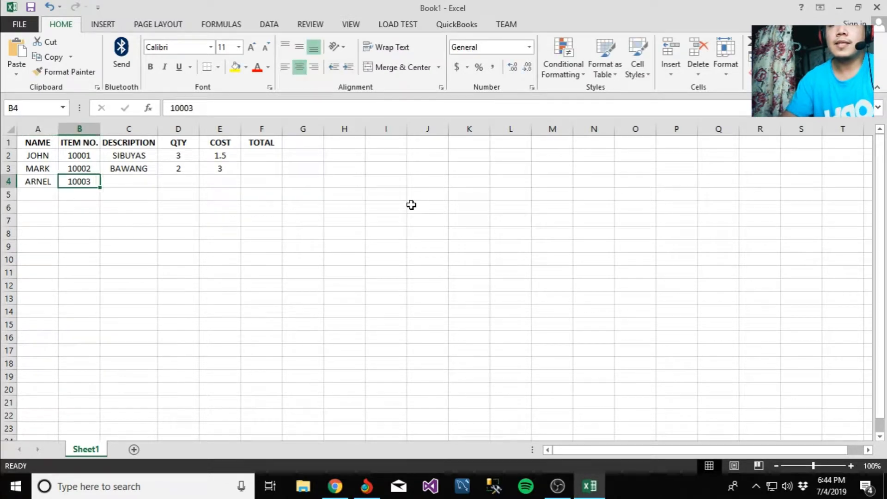
pyautogui.press('Tab')
pyautogui.write('PATATAS')
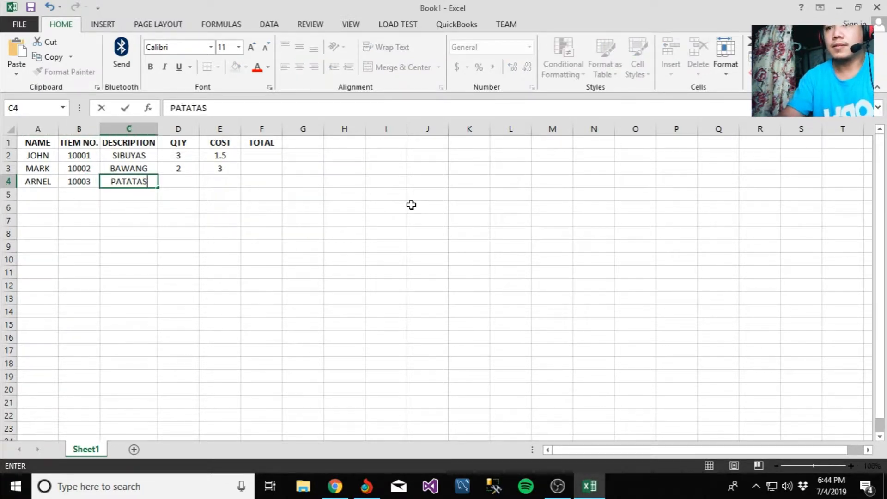
pyautogui.press('Tab')
# Enter the quantity 5 in cell D4 and the cost 2 in cell E4.
pyautogui.write('5')
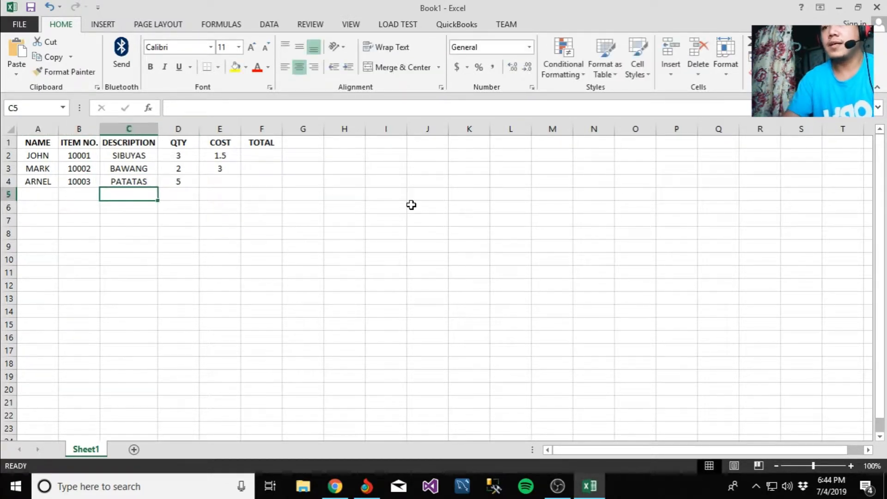
pyautogui.press('Tab')
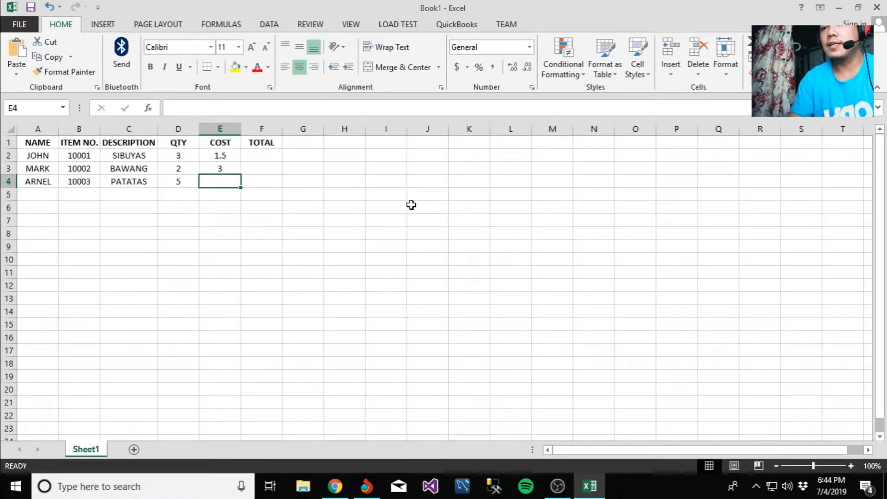
pyautogui.write('1')
pyautogui.press('Return')
pyautogui.press('Up')
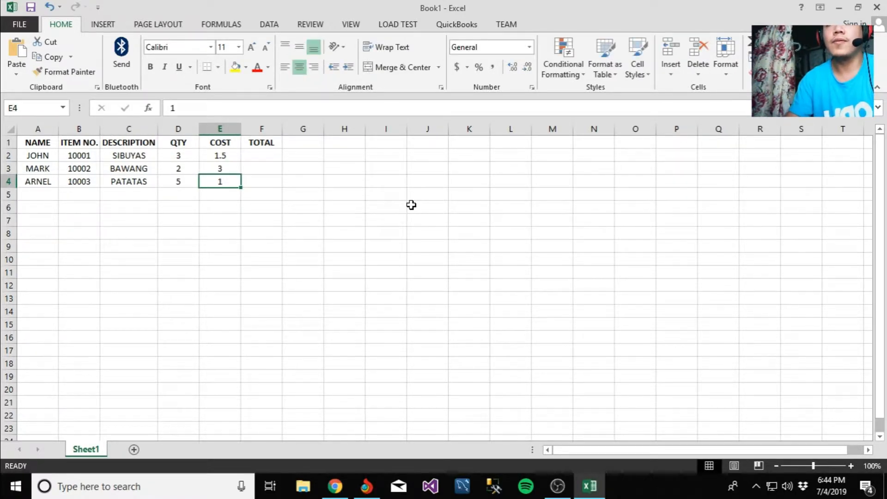
pyautogui.write('2')
pyautogui.press('Return')
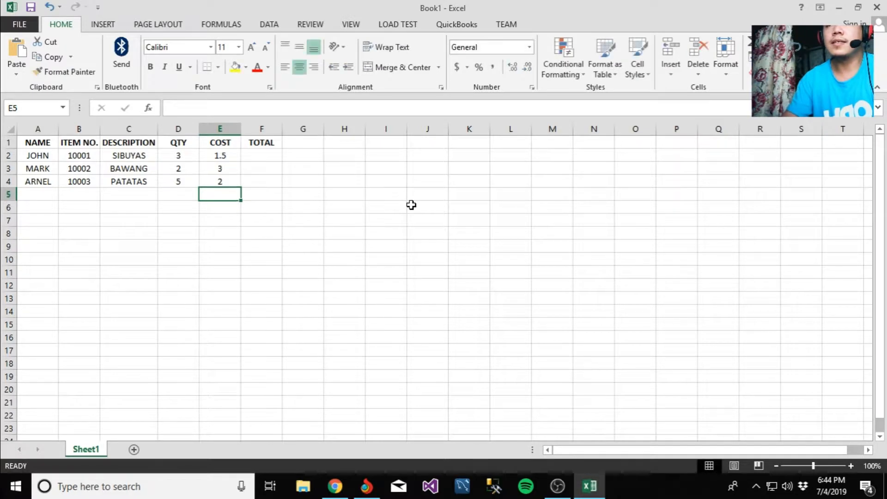
# Select cell A5, the first empty cell in the NAME column.
pyautogui.press('Up')
pyautogui.press('Left')
pyautogui.press('Left')
pyautogui.press('Left')
pyautogui.press('Left')
pyautogui.press('Down')
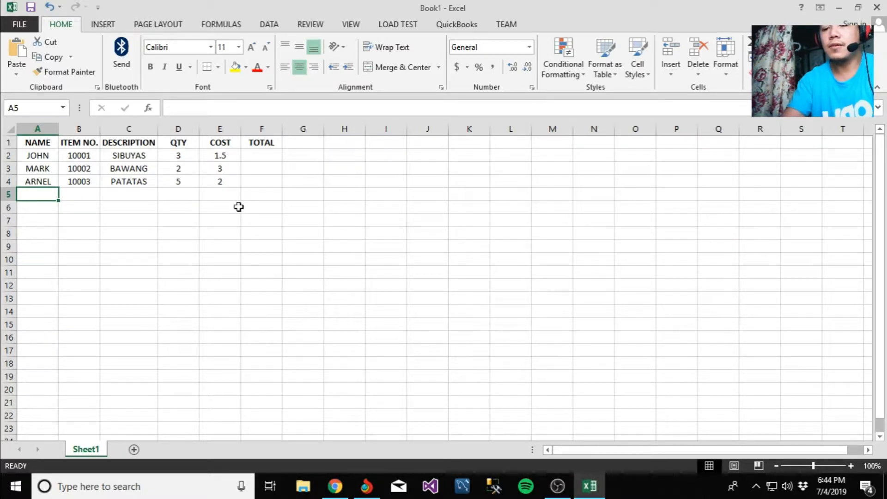
# Enter the same first name as in cell A3 in cell A5 and the item number 10001 in cell B5.
pyautogui.write('MARK')
pyautogui.press('Tab')
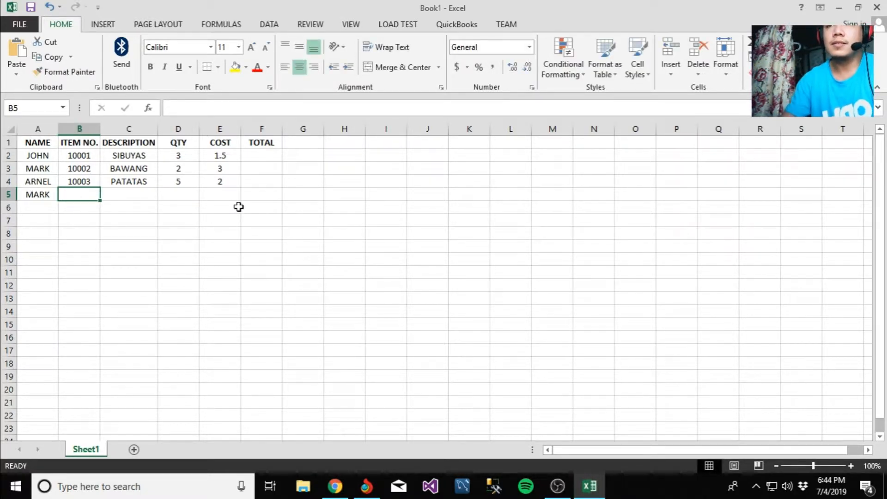
pyautogui.write('10001')
pyautogui.press('Return')
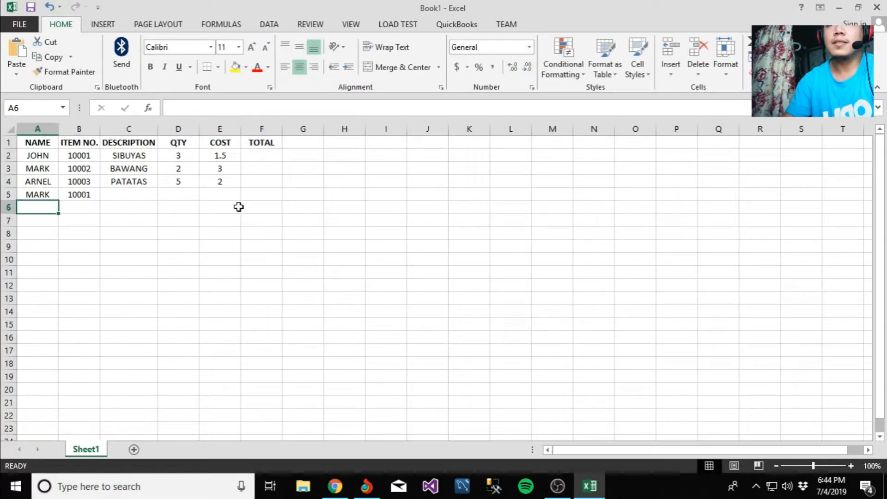
# Enter the description SIBUYAS in cell C5.
pyautogui.press('Up')
pyautogui.press('Tab')
pyautogui.press('Tab')
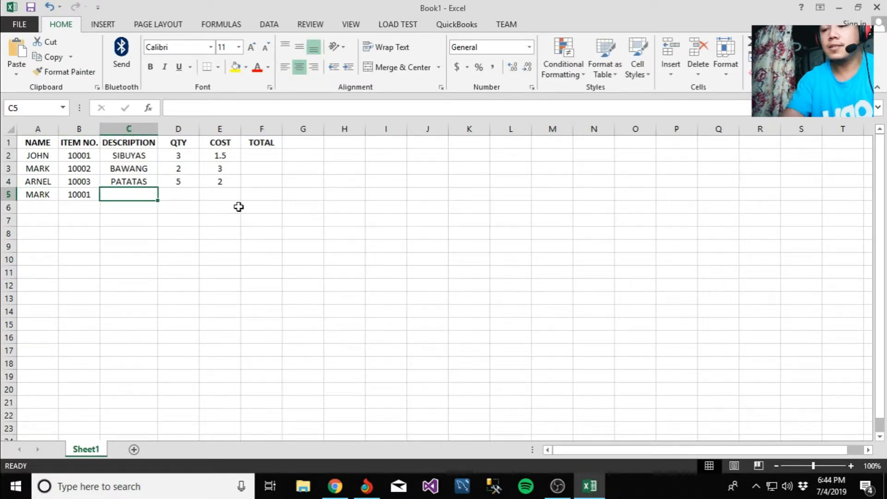
pyautogui.write('SIBUYAS')
pyautogui.press('Tab')
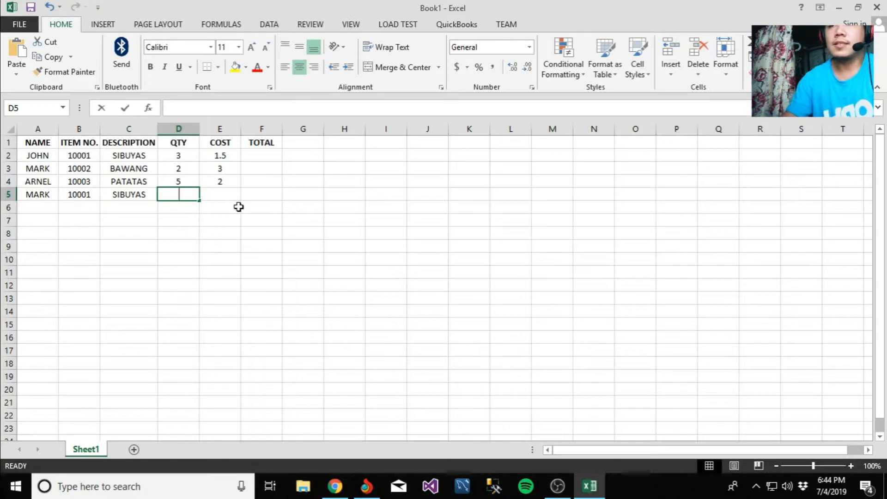
# Enter the quantity 3 in cell D5 and the cost 1.5 in cell E5.
pyautogui.write('3')
pyautogui.press('Left')
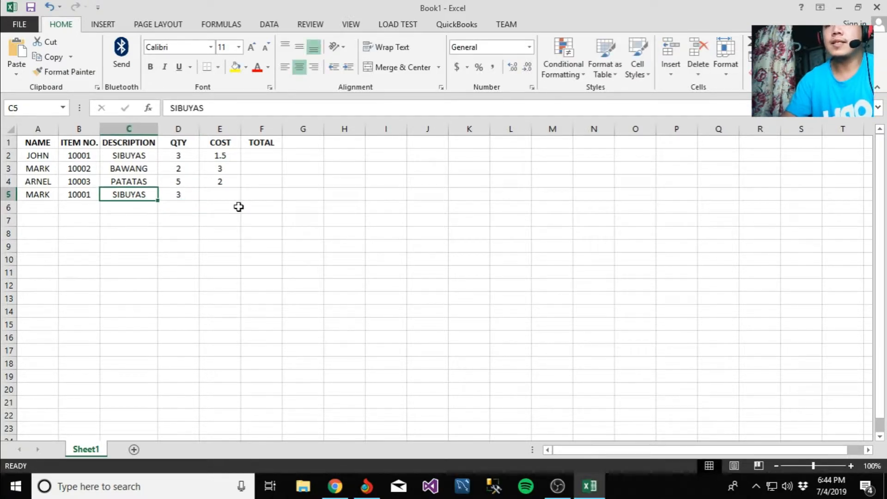
pyautogui.press('Right')
pyautogui.press('Right')
pyautogui.write('1.5')
pyautogui.press('Return')
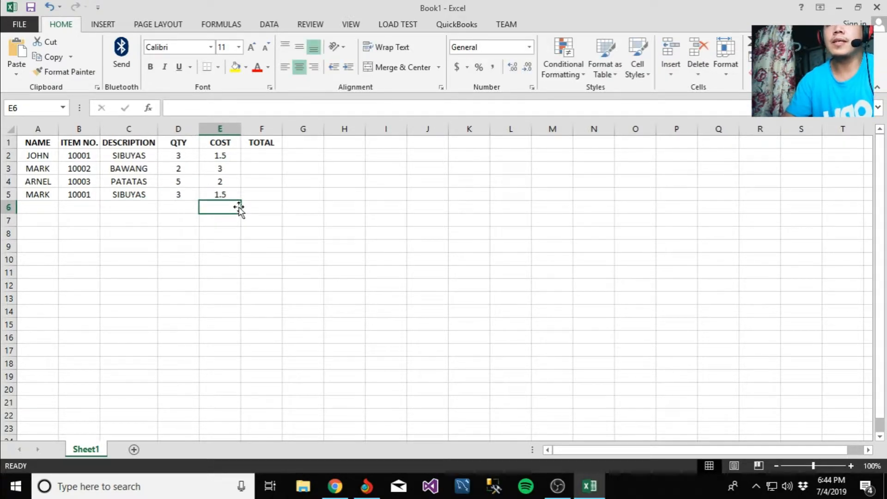
# Enter a new person's first name in cell A6 and the item number 10004 in cell B6.
pyautogui.press('Left')
pyautogui.press('Left')
pyautogui.press('Left')
pyautogui.press('Left')
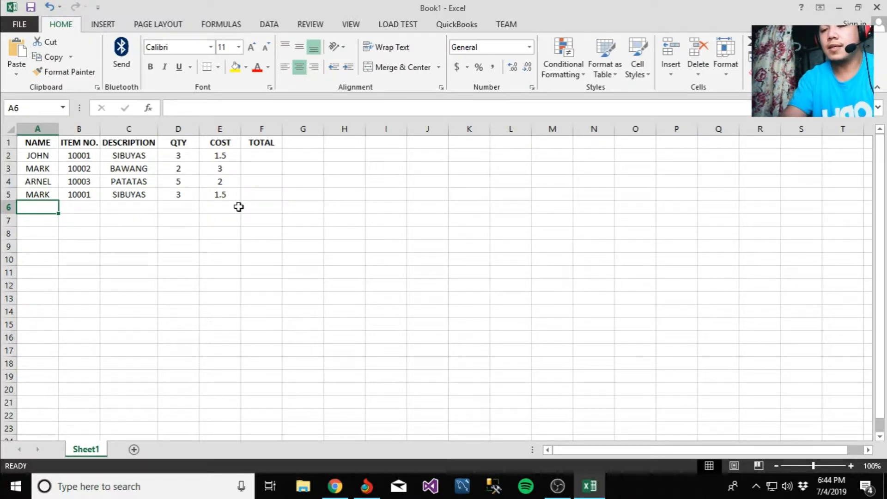
pyautogui.write('DAN')
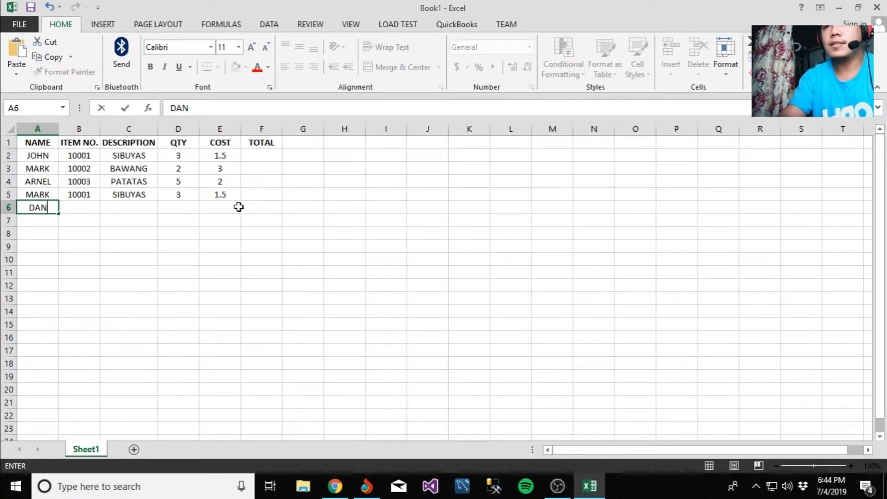
pyautogui.press('Tab')
pyautogui.write('10004')
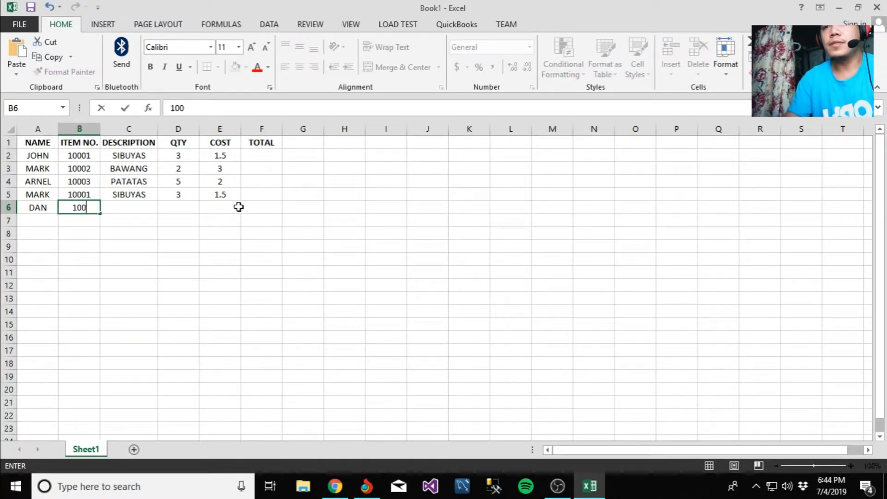
pyautogui.press('Return')
# Enter the description CARROTS in cell C6 and the quantity 4 in cell D6.
pyautogui.press('Up')
pyautogui.press('Right')
pyautogui.press('Right')
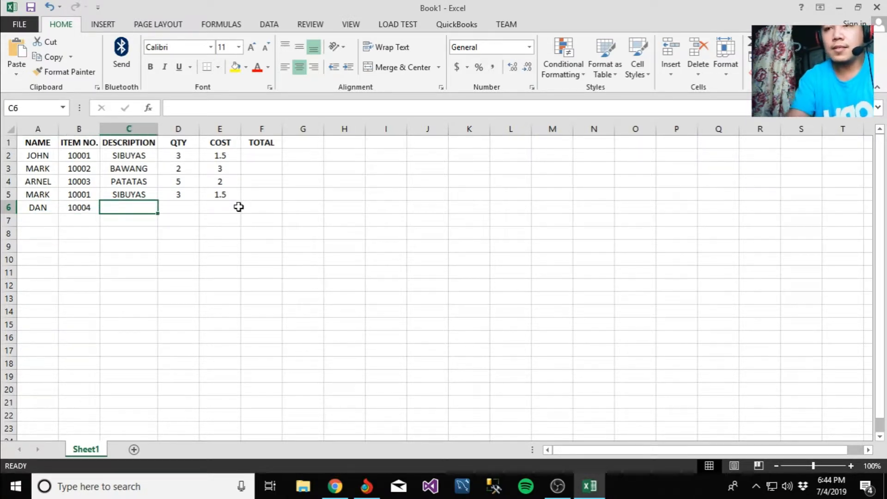
pyautogui.write('CARROTS')
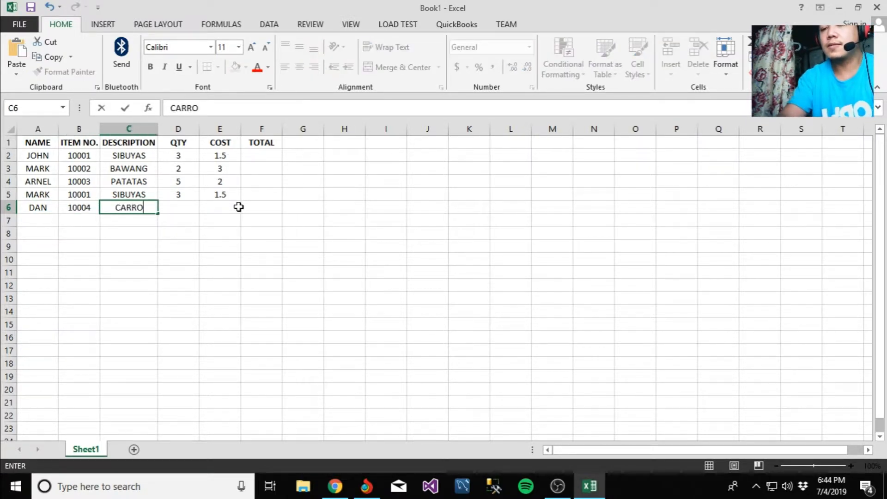
pyautogui.press('Tab')
pyautogui.write('4')
pyautogui.press('Return')
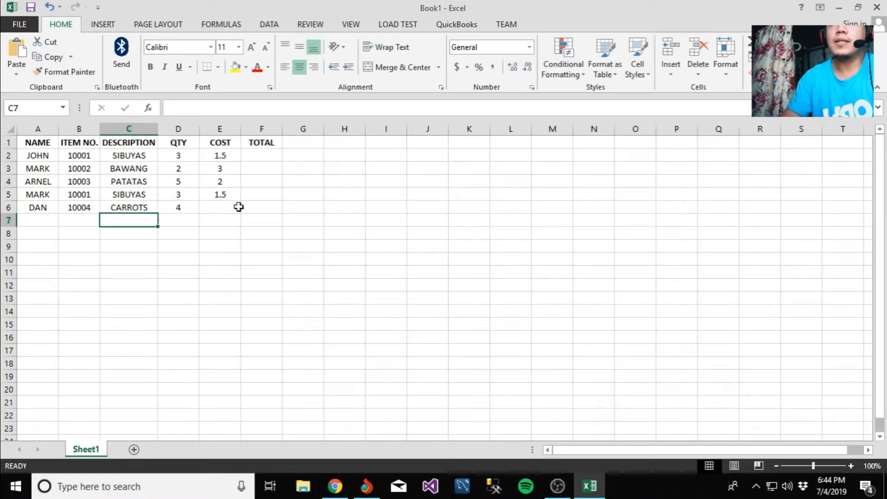
# Enter the cost 1.75 in cell E6.
pyautogui.press('Up')
pyautogui.click(238, 207)
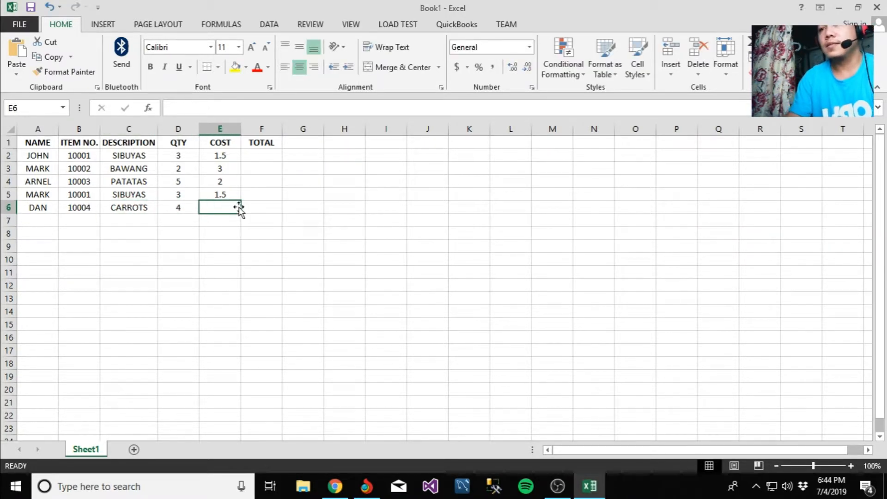
pyautogui.write('1.75')
pyautogui.press('Return')
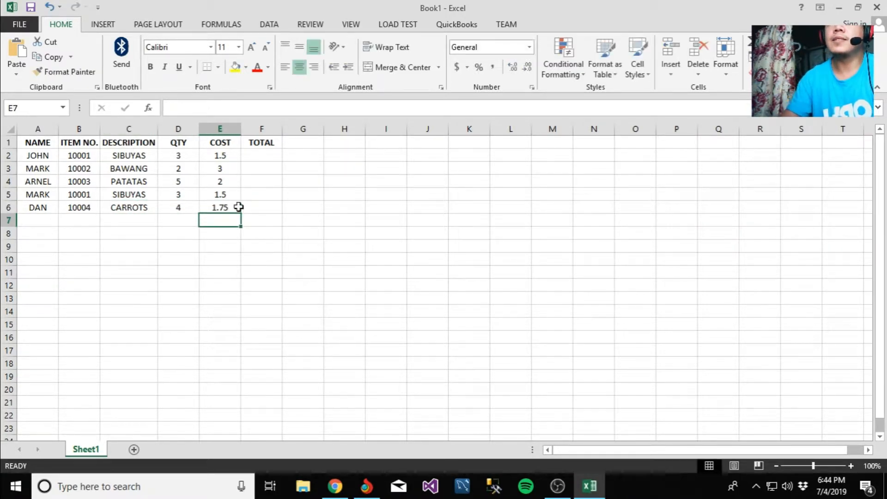
# Enter another person's first name in cell A7 and the item number 10005 in cell B7.
pyautogui.press('Up')
pyautogui.press('Left')
pyautogui.press('Left')
pyautogui.press('Left')
pyautogui.press('Left')
pyautogui.press('Down')
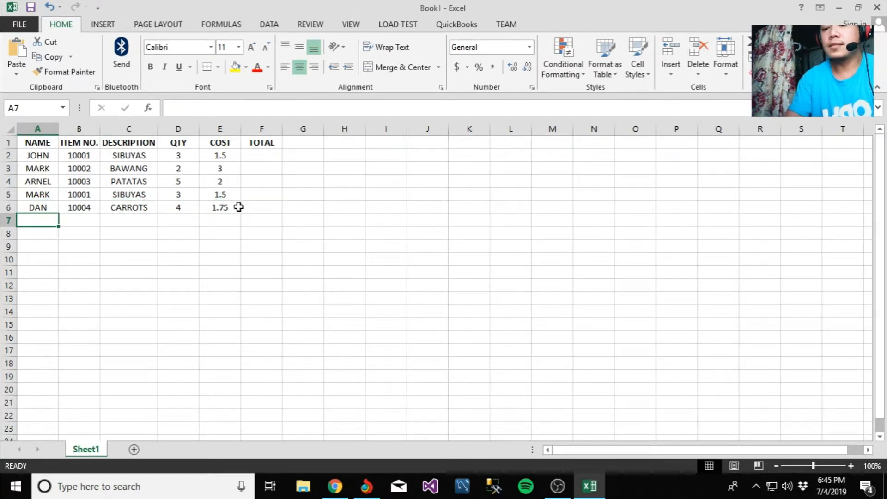
pyautogui.write('ARIEL')
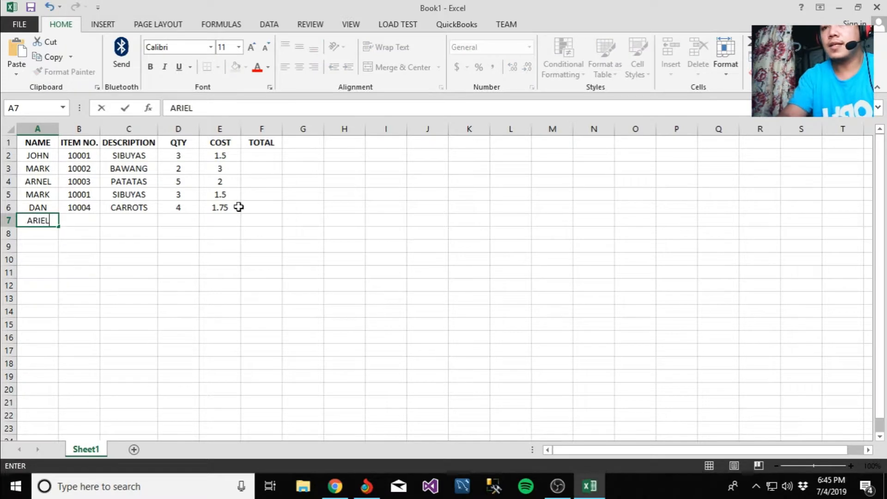
pyautogui.press('Tab')
pyautogui.write('10005')
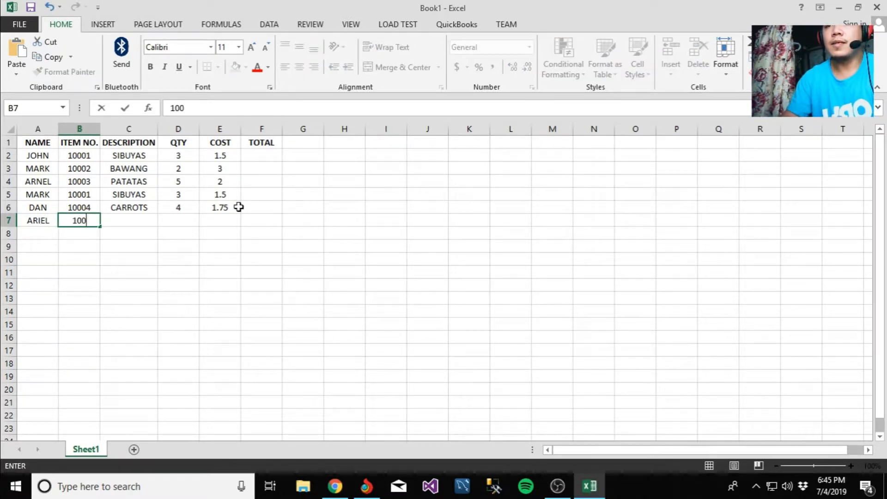
pyautogui.press('Left')
# Enter the description SITAW in cell C7.
pyautogui.press('Right')
pyautogui.press('Right')
pyautogui.press('Right')
pyautogui.press('Left')
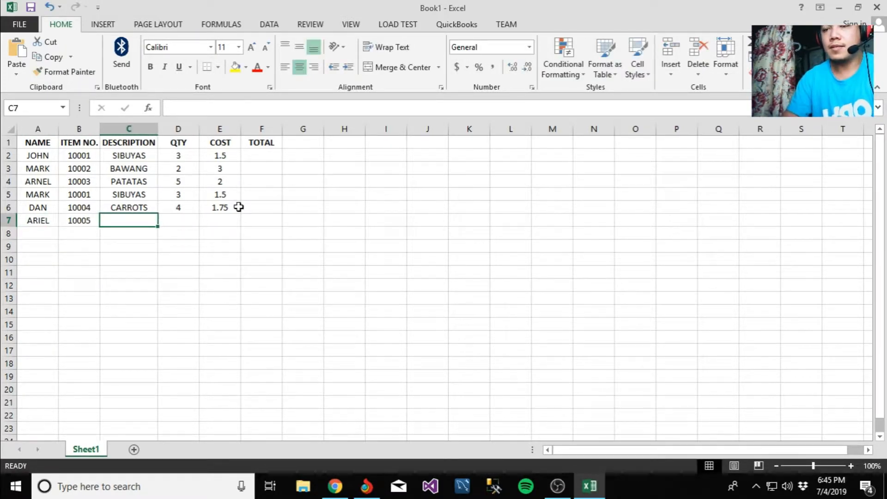
pyautogui.write('SITA')
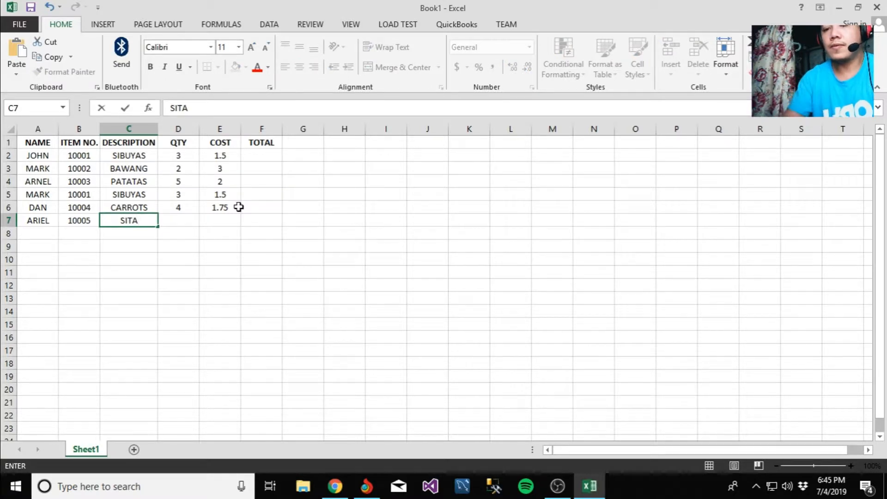
pyautogui.write('W')
pyautogui.press('Right')
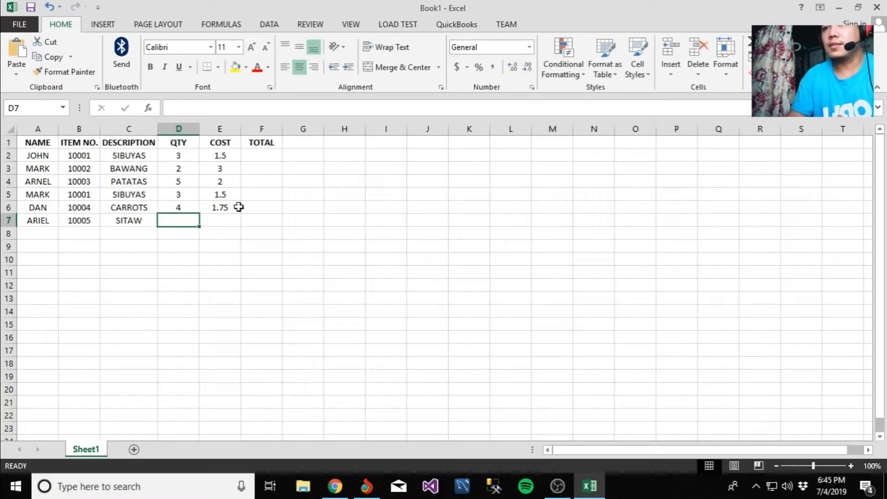
# Enter the quantity 2 in cell D7 and the cost 4 in cell E7.
pyautogui.write('1')
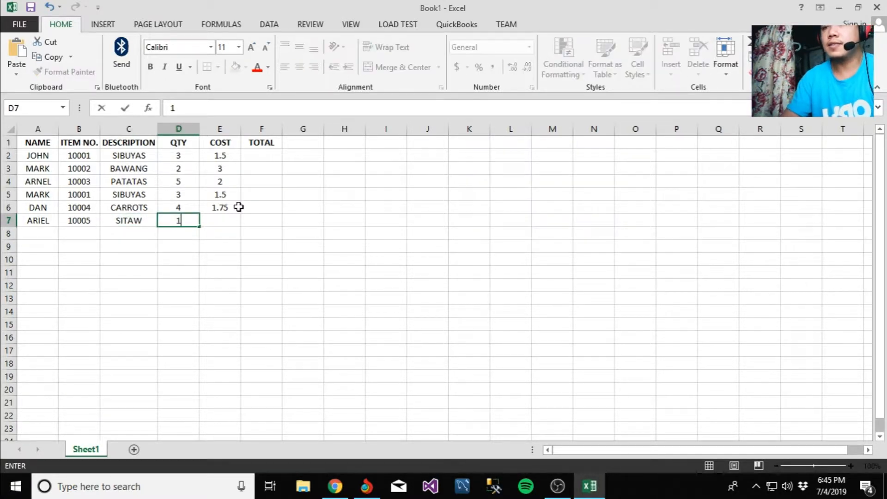
pyautogui.press('Return')
pyautogui.press('Up')
pyautogui.write('2')
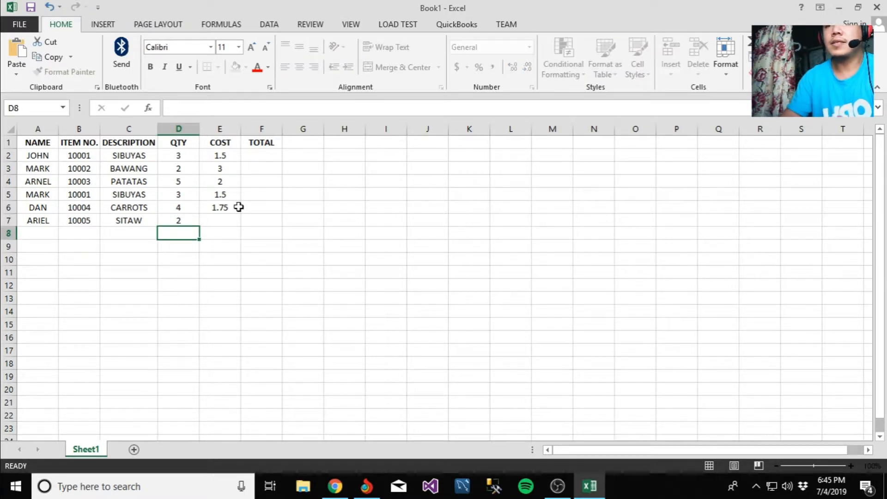
pyautogui.press('Right')
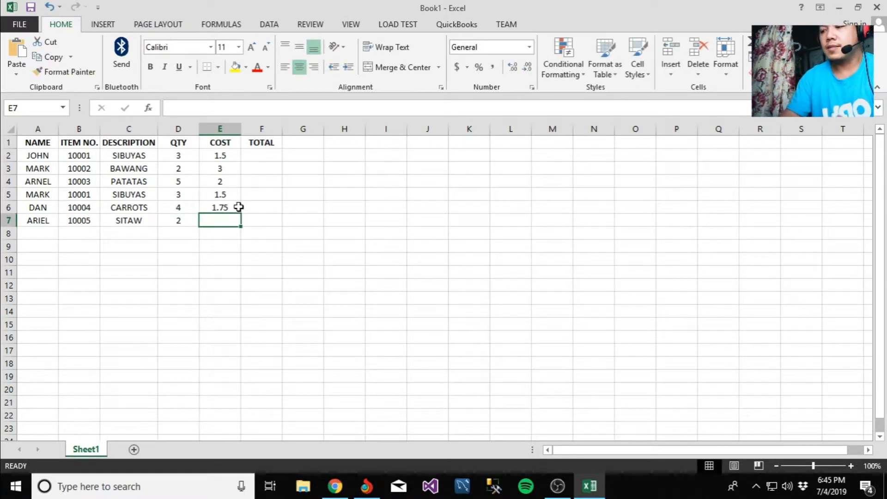
pyautogui.write('4')
pyautogui.press('Return')
pyautogui.press('Up')
pyautogui.press('Left')
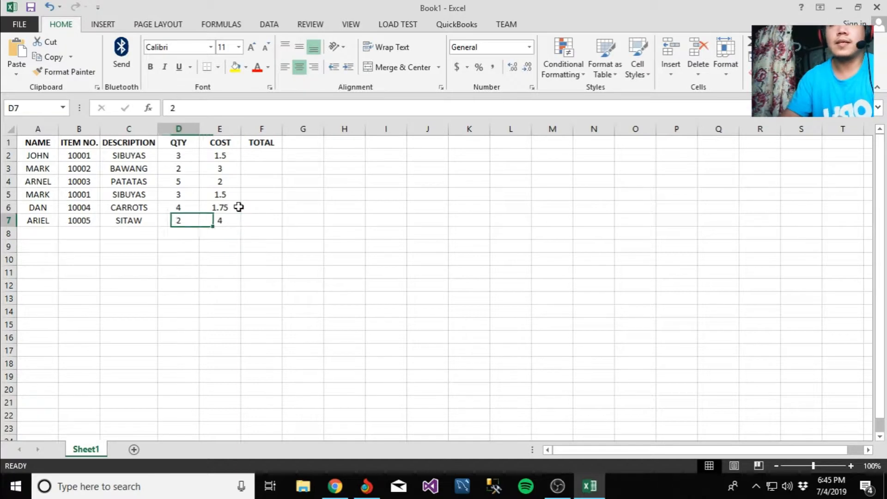
pyautogui.press('Left')
pyautogui.press('Left')
pyautogui.press('Left')
pyautogui.press('Right')
pyautogui.press('Right')
pyautogui.press('Right')
pyautogui.press('Right')
pyautogui.press('Right')
pyautogui.press('Up')
pyautogui.press('Up')
pyautogui.press('Up')
pyautogui.press('Up')
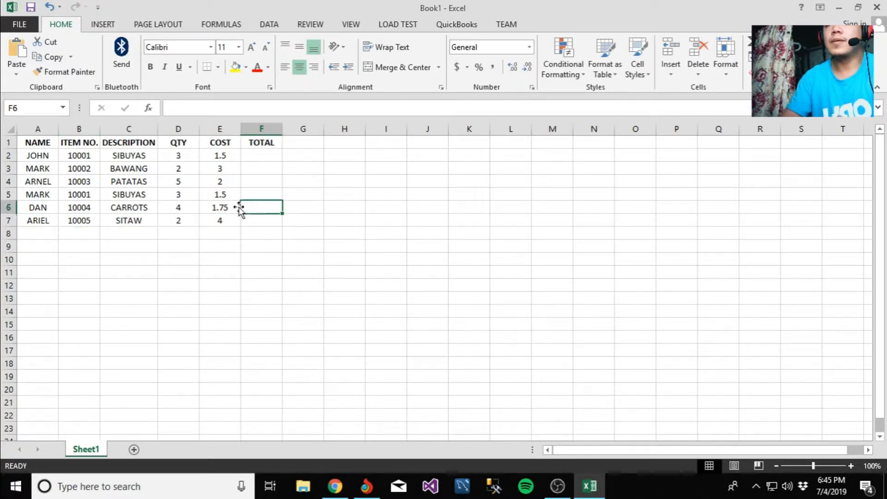
pyautogui.press('Up')
# Examine the QTY, COST and TOTAL cells of the first item in row 2.
pyautogui.press('Left')
pyautogui.press('Left')
pyautogui.press('Left')
pyautogui.press('Right')
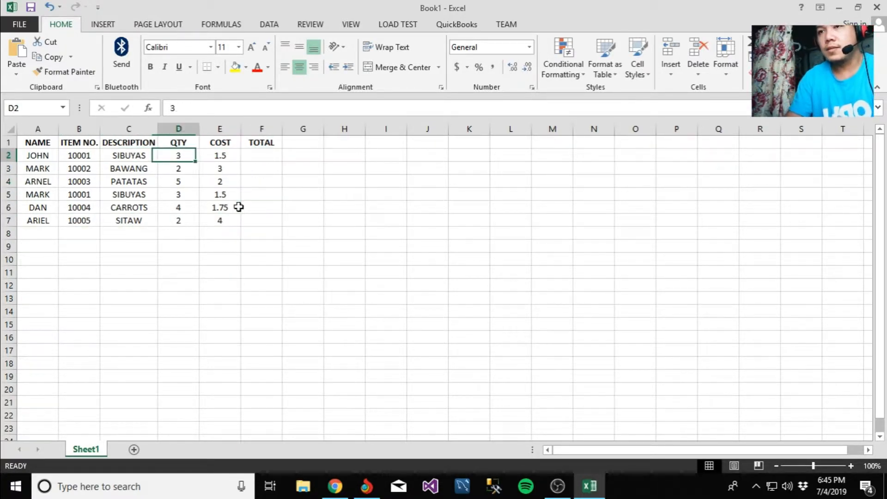
pyautogui.press('Right')
pyautogui.press('Right')
pyautogui.press('Right')
pyautogui.press('Left')
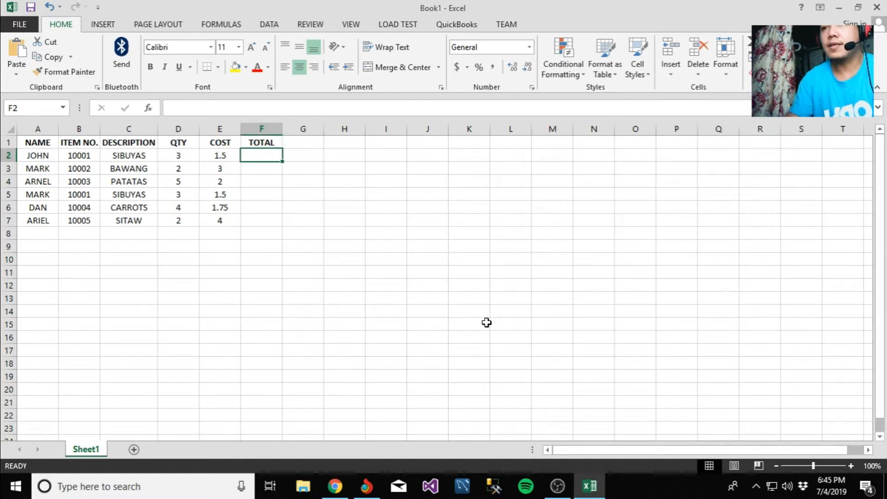
pyautogui.press('Left')
pyautogui.press('Left')
pyautogui.press('Left')
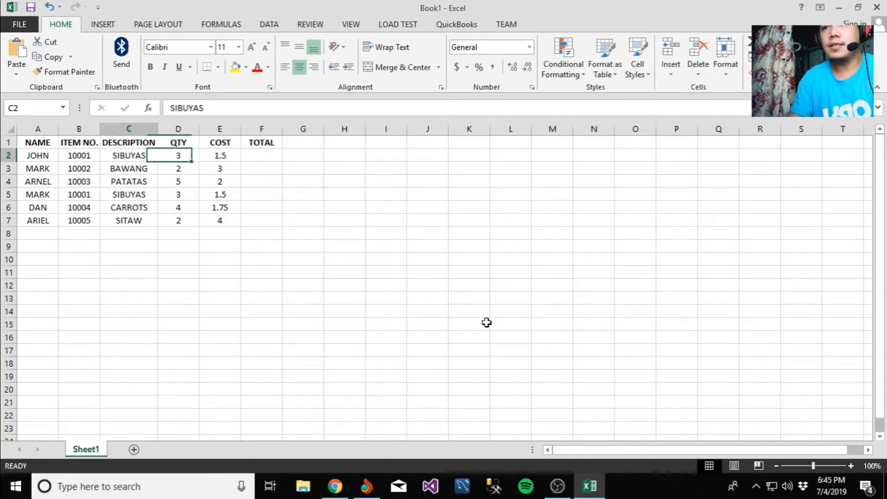
pyautogui.press('Right')
pyautogui.press('Right')
pyautogui.press('Left')
pyautogui.press('Right')
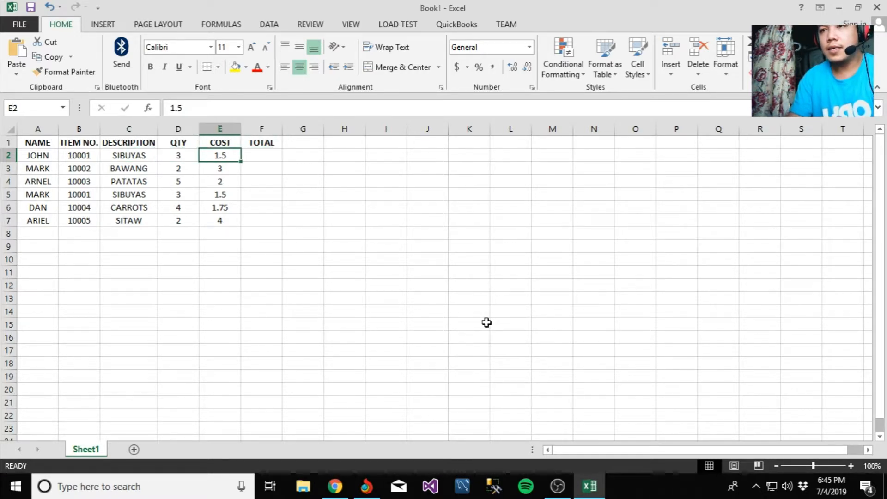
pyautogui.press('Right')
pyautogui.press('Left')
# Enter the formula =(E2*D2) in cell F2 to multiply the first item's cost by its quantity.
pyautogui.press('Right')
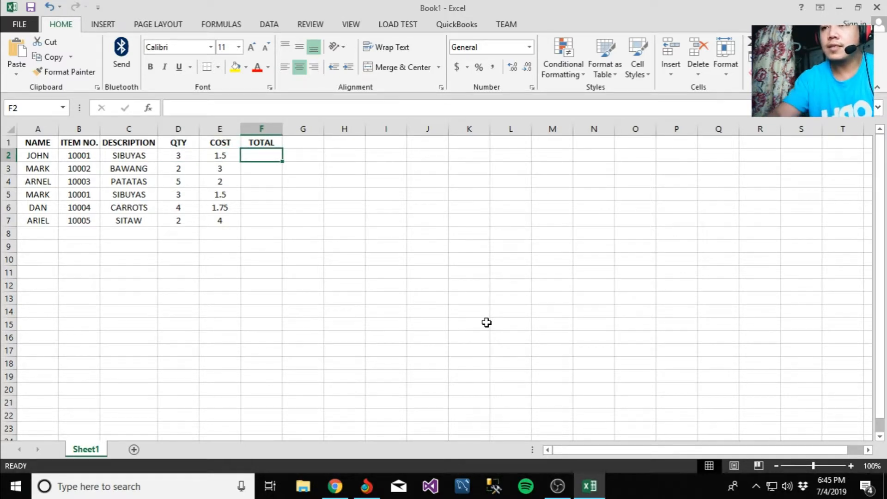
pyautogui.write('=')
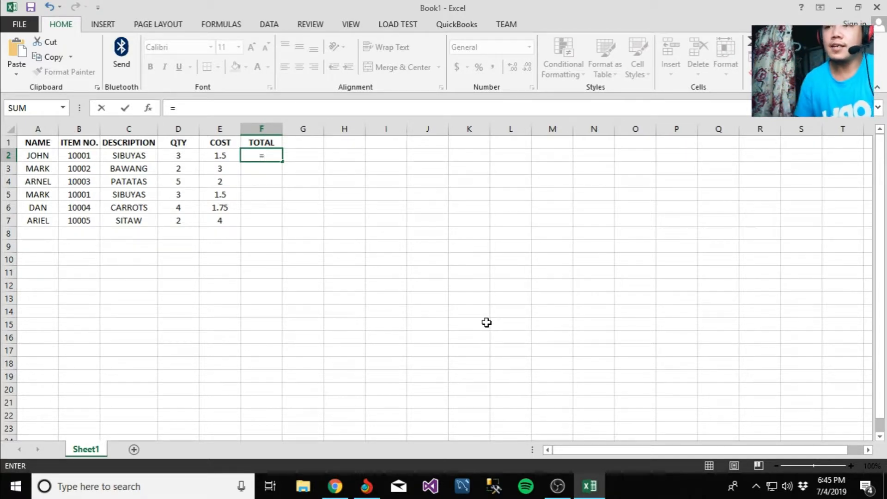
pyautogui.write('(')
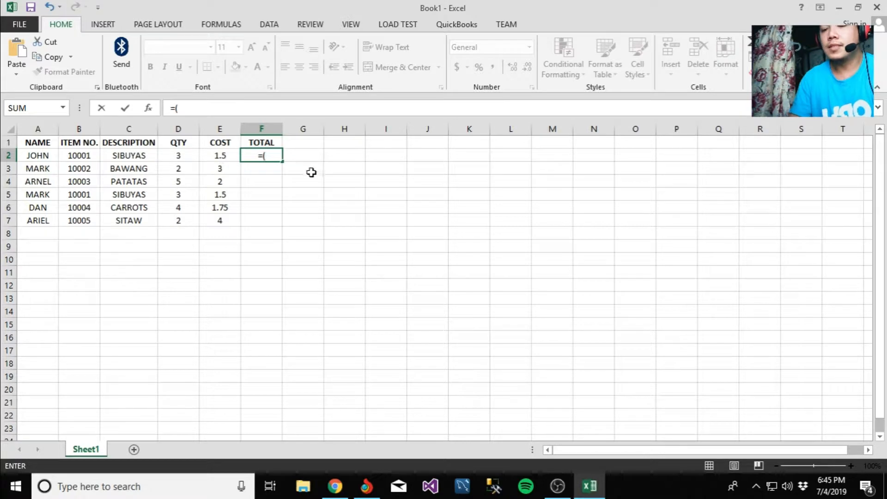
pyautogui.write('E')
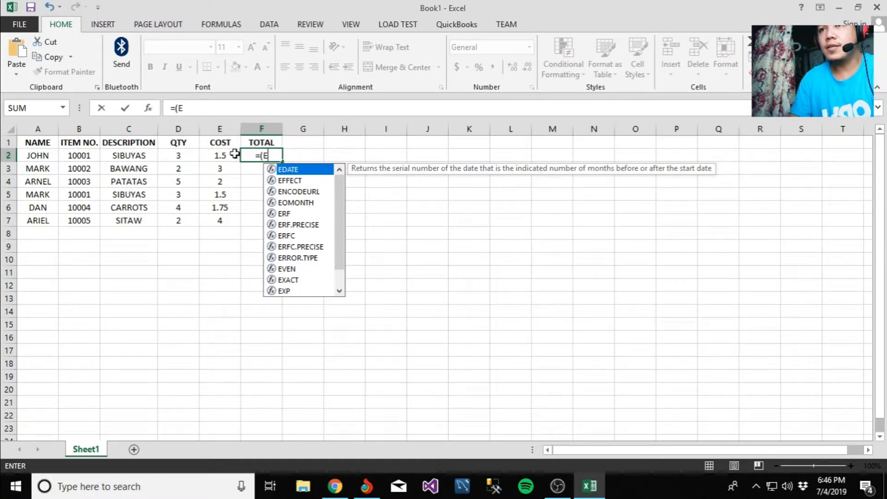
pyautogui.write('2')
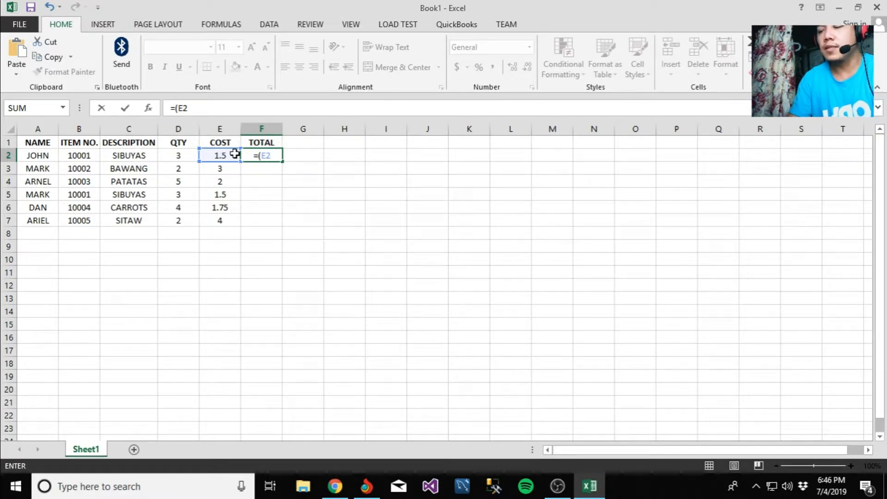
pyautogui.write('*')
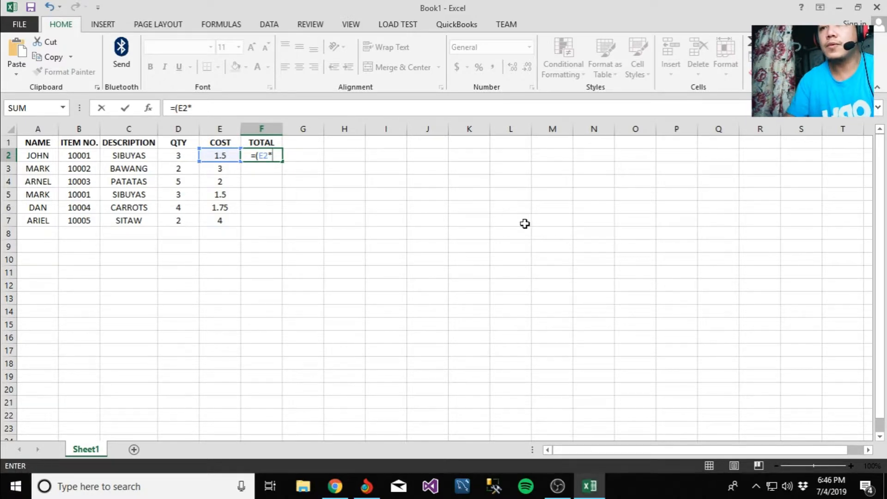
pyautogui.write('D2')
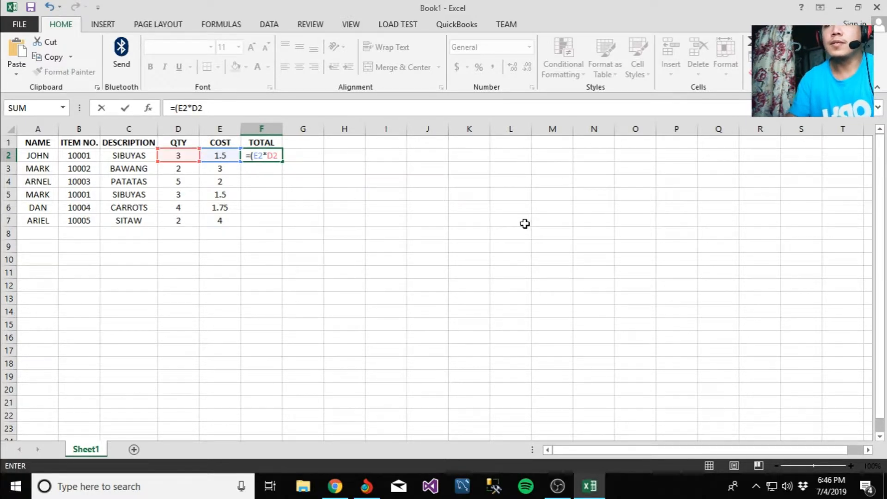
pyautogui.write(')')
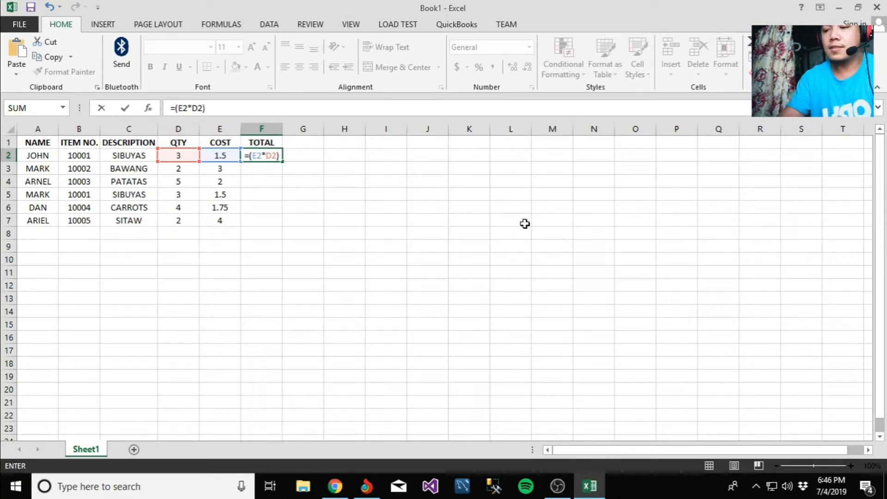
pyautogui.press('Return')
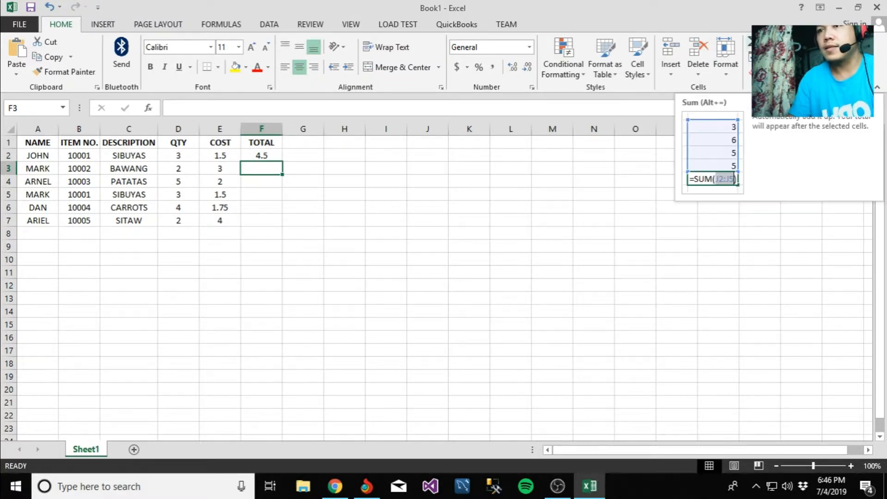
# Use AutoSum in cell F3 and change its argument to make the total formula =SUM(E3*D3).
pyautogui.click(754, 43)
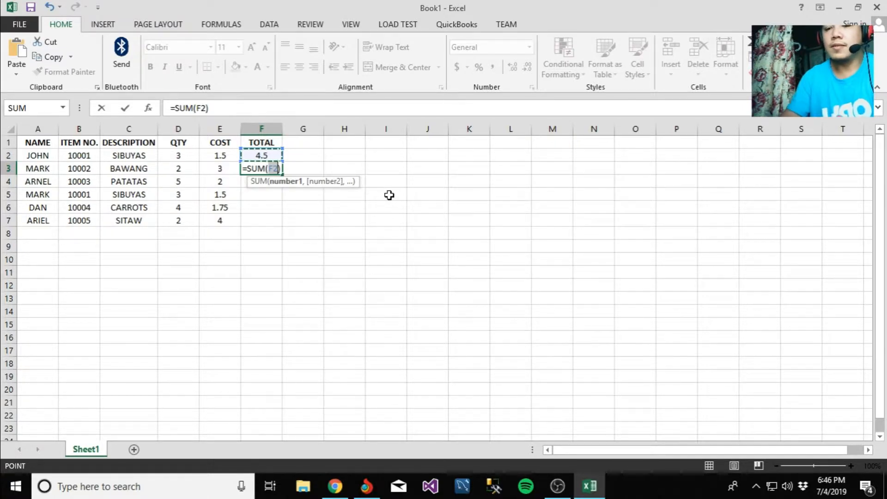
pyautogui.write('E3')
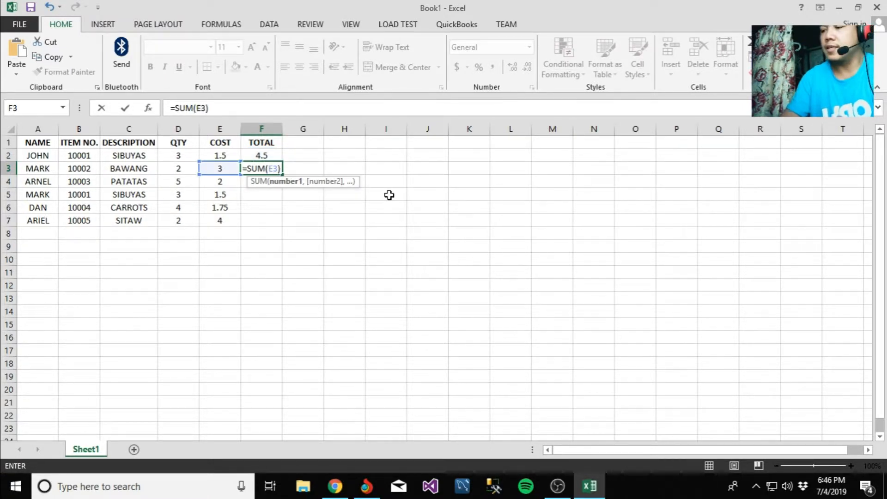
pyautogui.write('*')
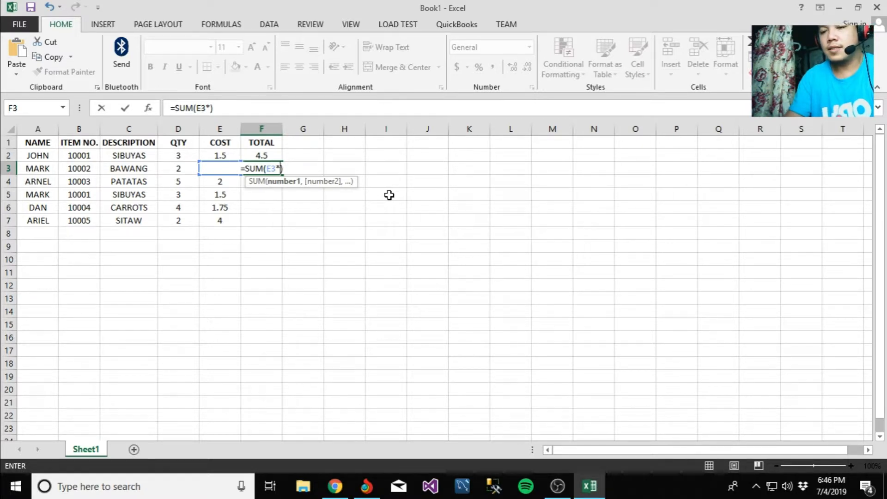
pyautogui.write('E')
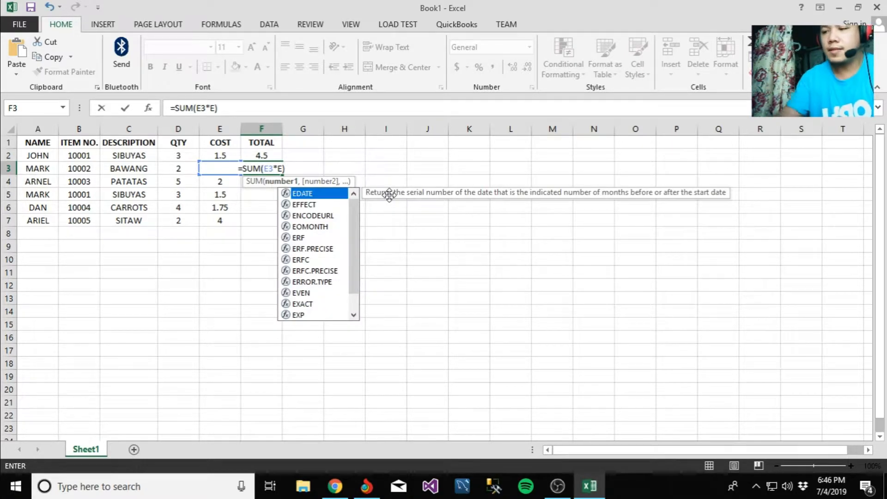
pyautogui.press('BackSpace')
pyautogui.write('S')
pyautogui.press('BackSpace')
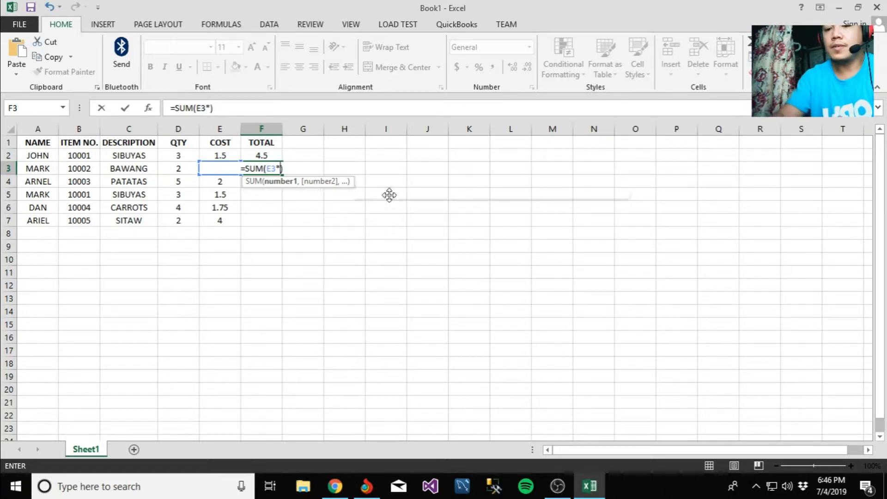
pyautogui.write('D3')
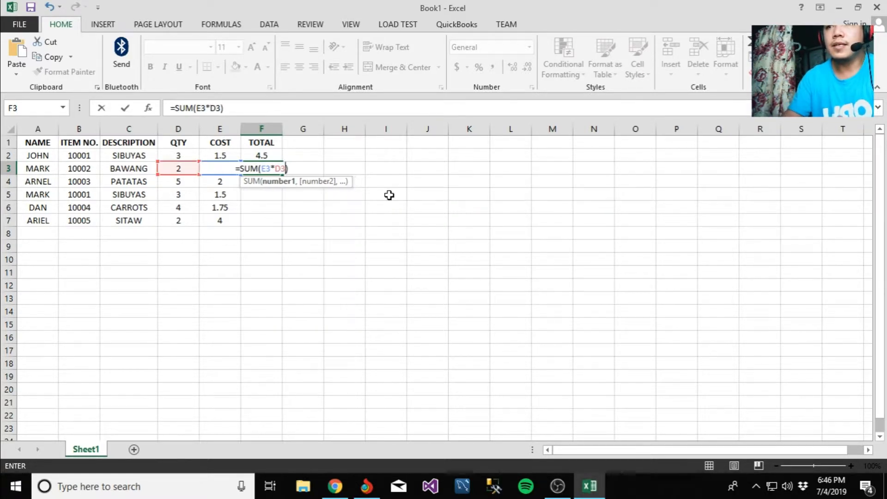
pyautogui.press('Return')
pyautogui.press('Up')
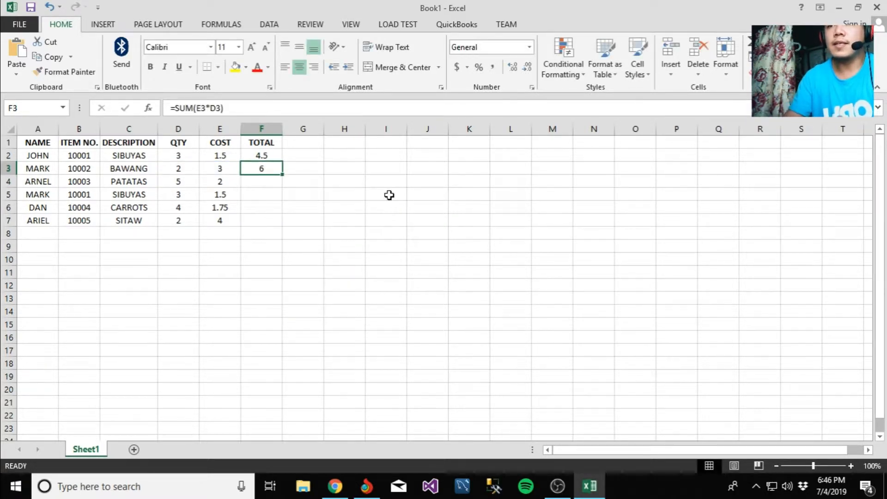
pyautogui.press('Down')
pyautogui.press('Up')
# Enter the formula =(E4*D4) in cell F4 to calculate the total for PATATAS.
pyautogui.press('Down')
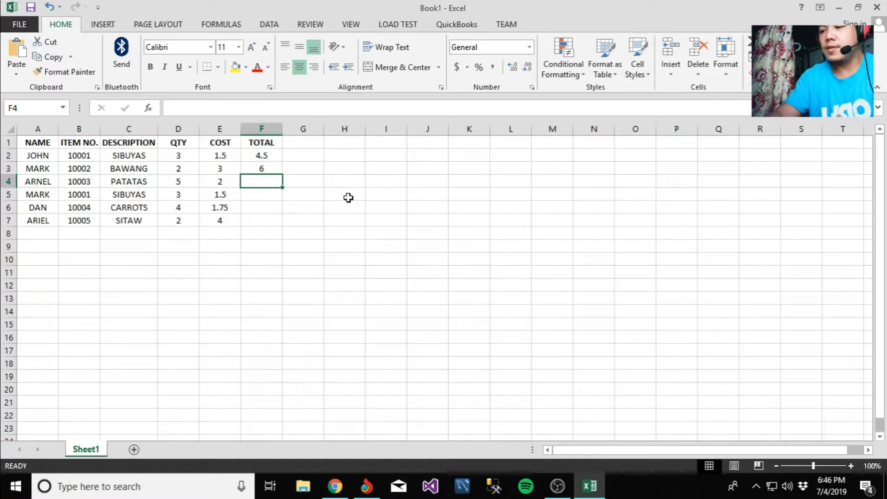
pyautogui.write('=')
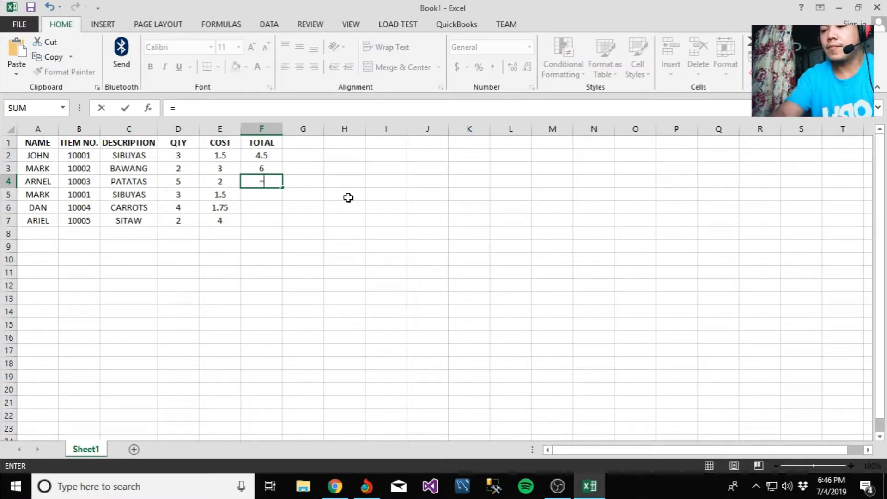
pyautogui.write('(')
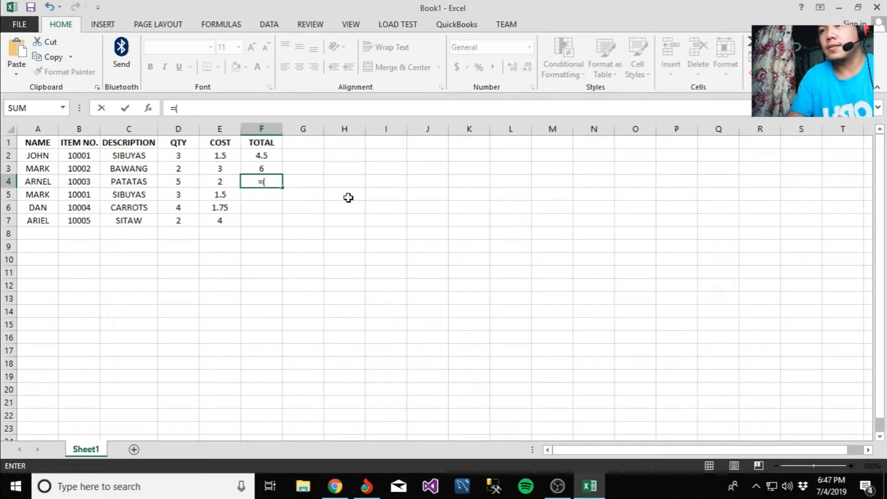
pyautogui.write('2')
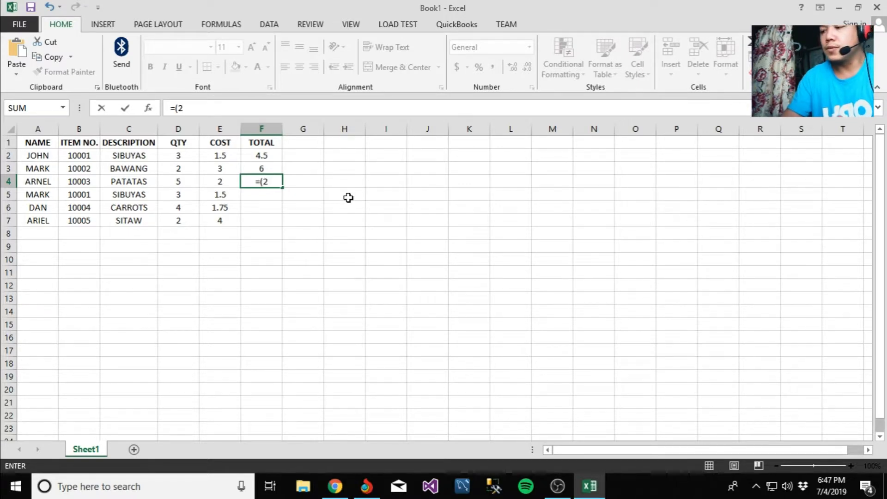
pyautogui.write('*')
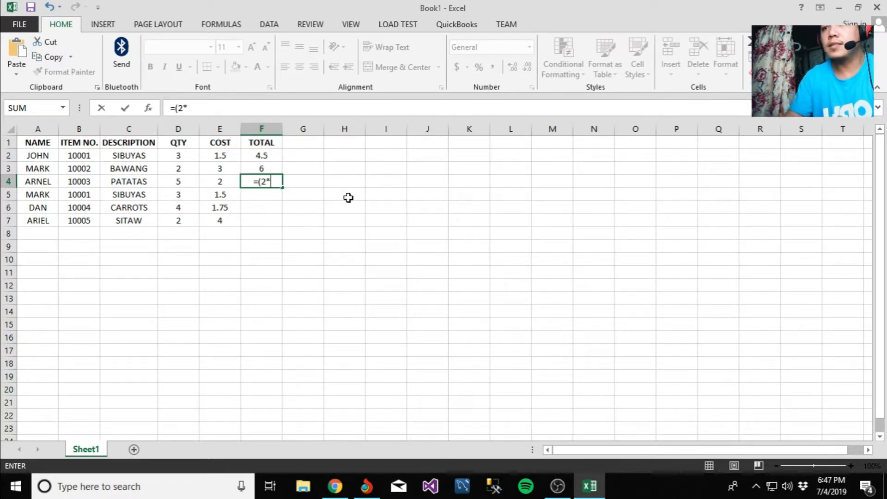
pyautogui.press('BackSpace')
pyautogui.press('BackSpace')
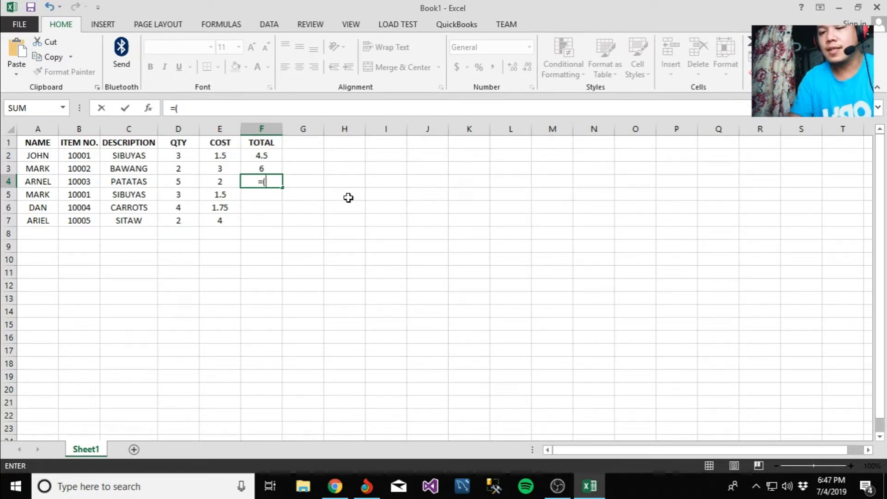
pyautogui.write('E')
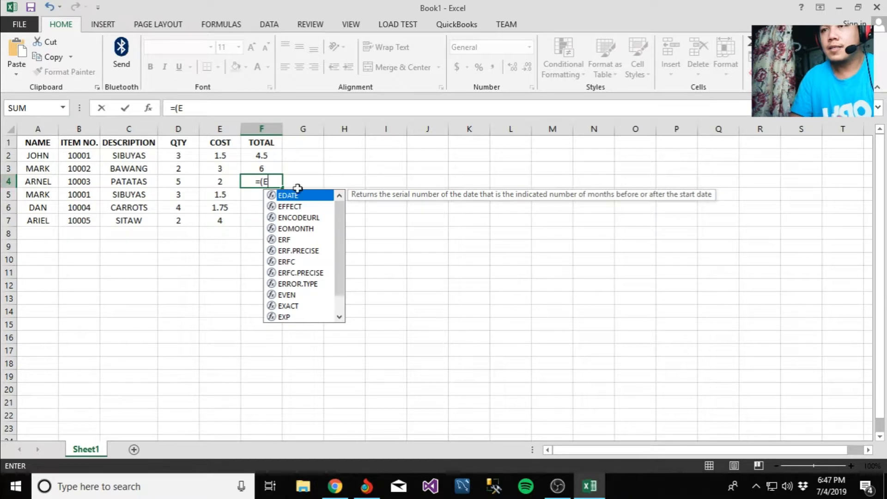
pyautogui.write('4*')
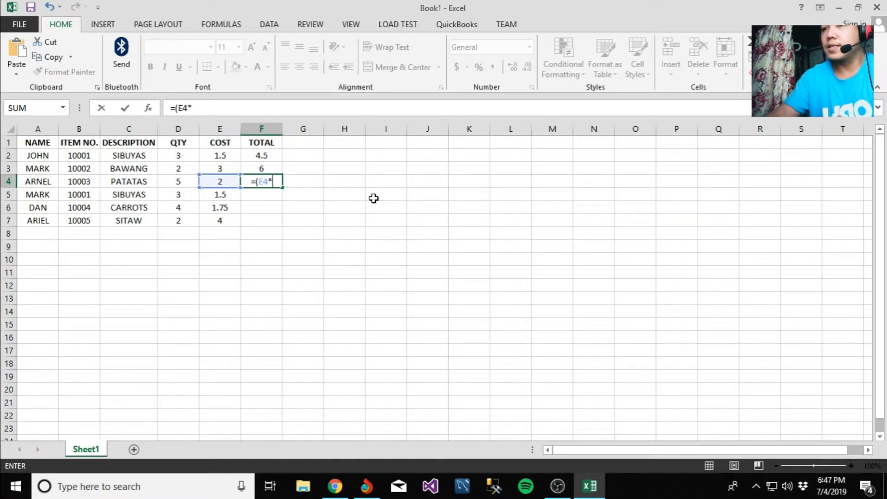
pyautogui.write('D')
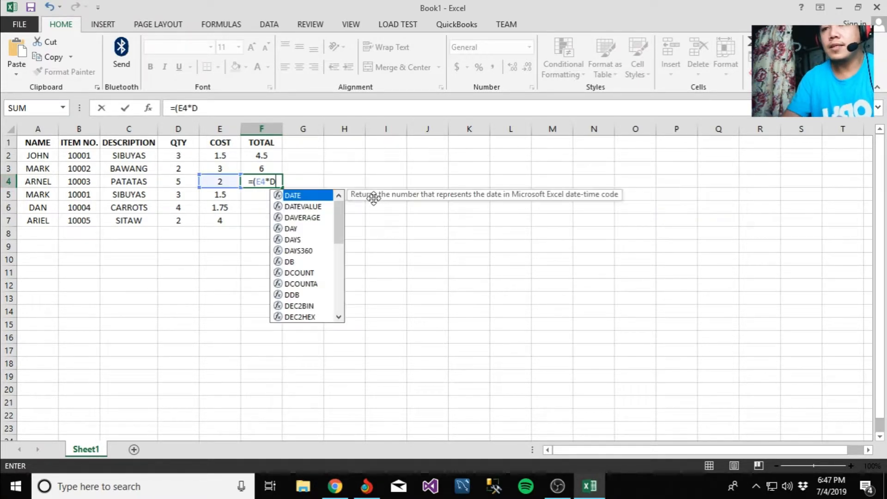
pyautogui.write('4')
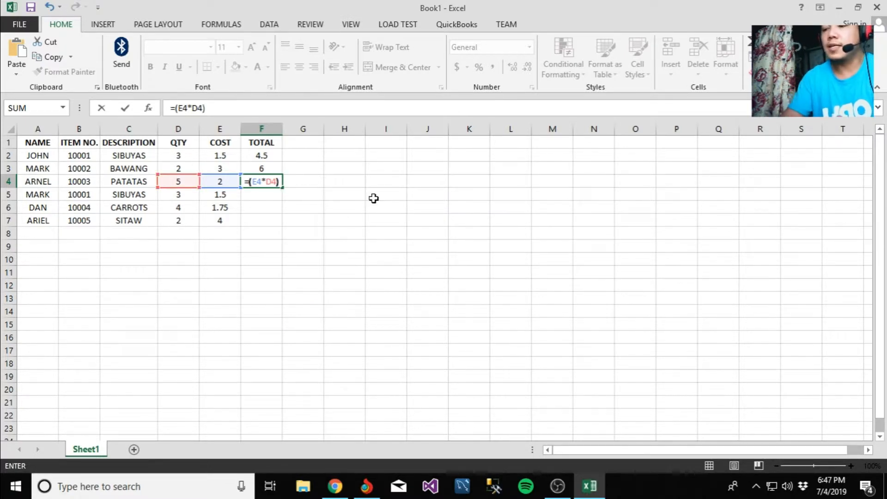
pyautogui.press('Return')
pyautogui.press('Up')
pyautogui.press('Up')
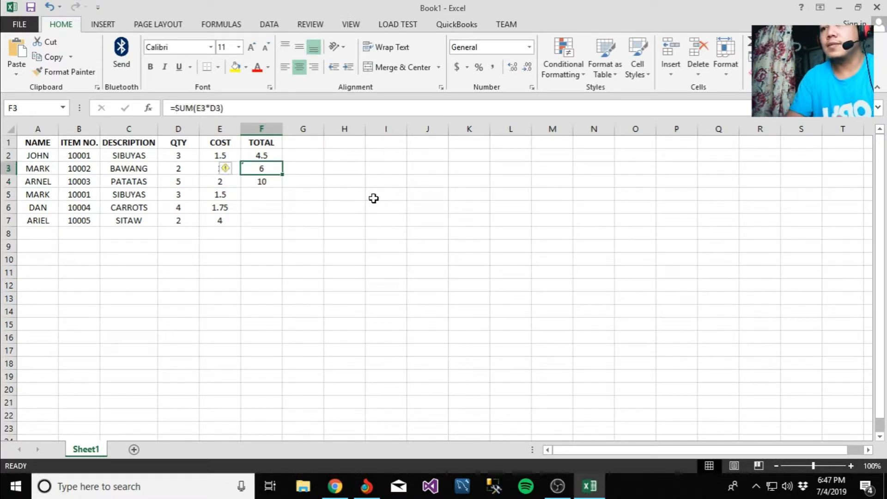
pyautogui.press('Down')
pyautogui.press('Left')
pyautogui.press('Right')
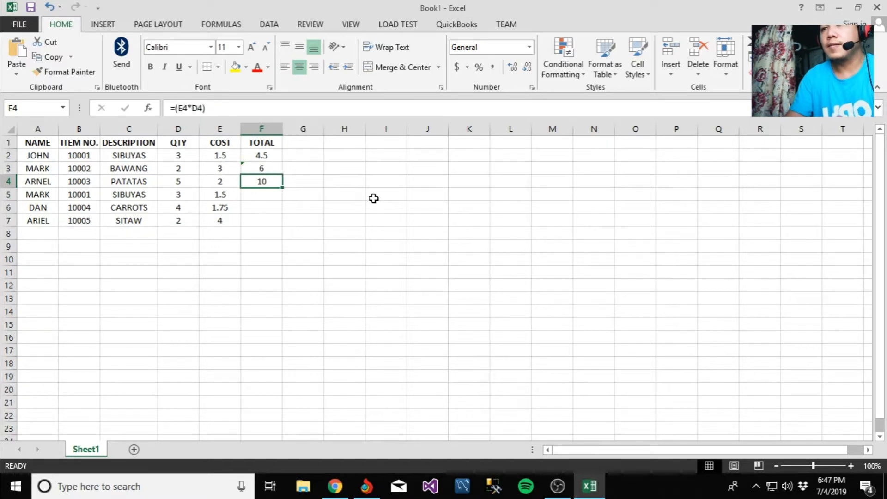
# Enter the formula =(E5*D5) in cell F5 as the row's total and select that cell.
pyautogui.press('Down')
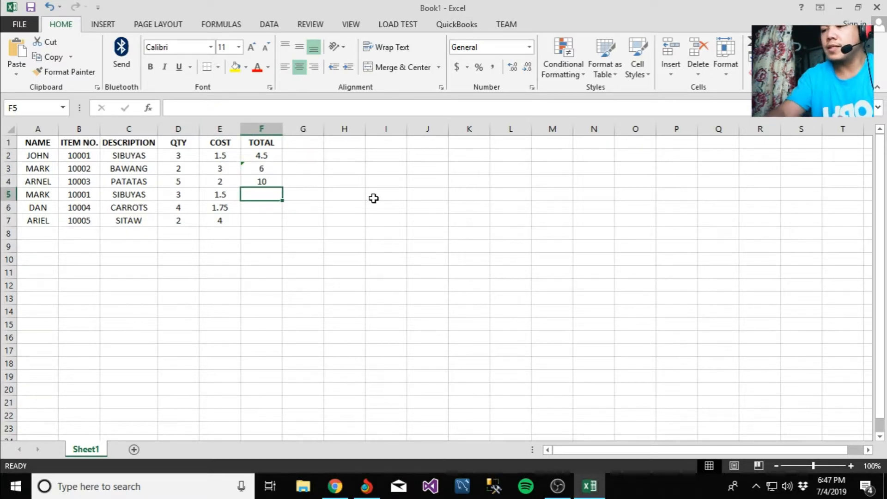
pyautogui.write('=(')
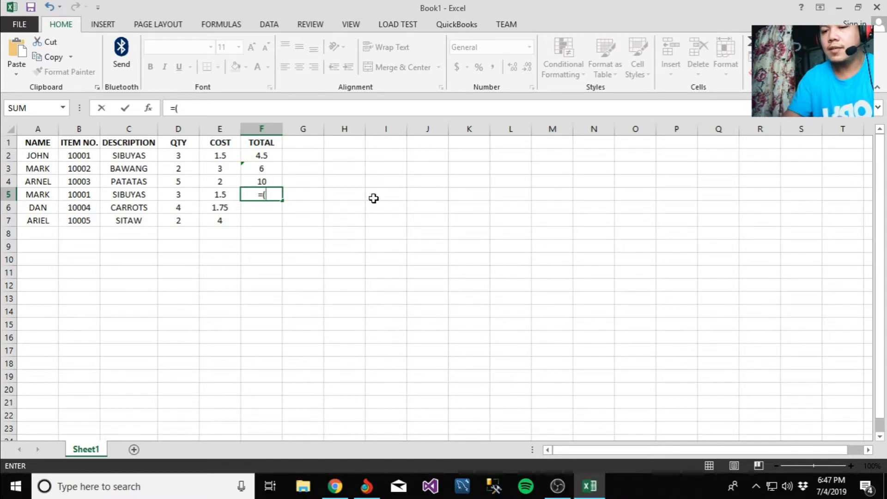
pyautogui.write('E')
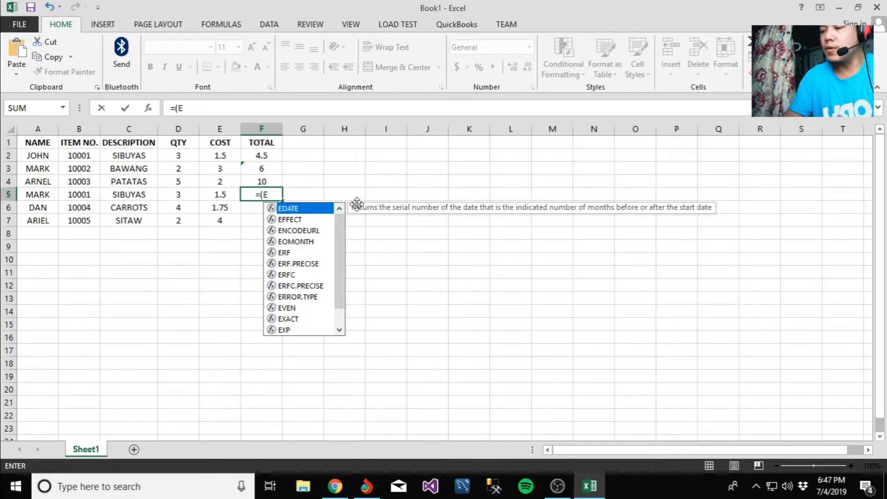
pyautogui.write('5*')
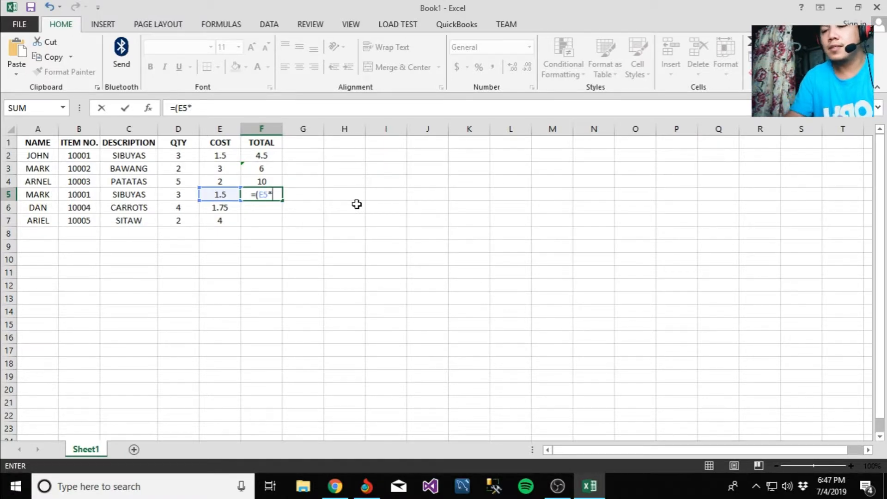
pyautogui.write('D')
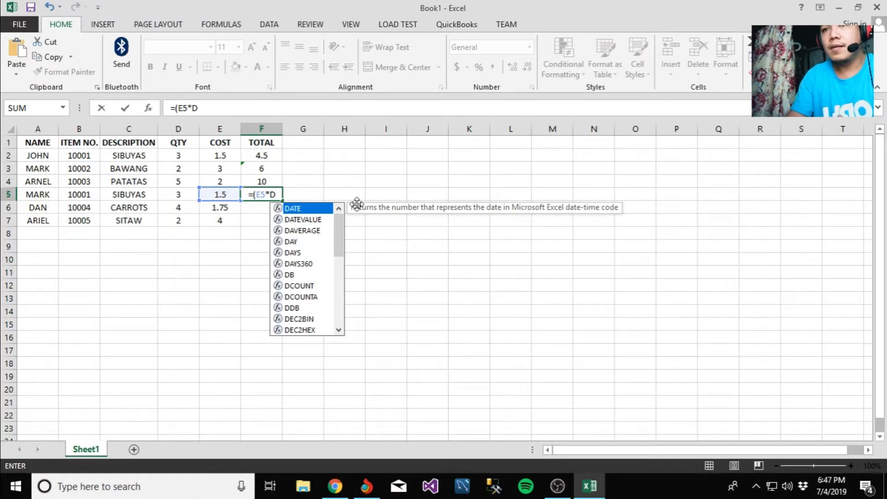
pyautogui.write('5)')
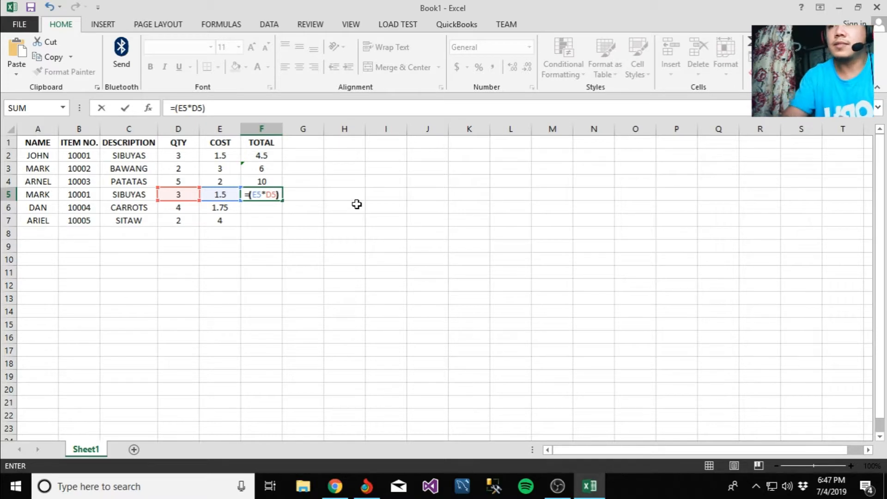
pyautogui.press('Return')
pyautogui.click(272, 193)
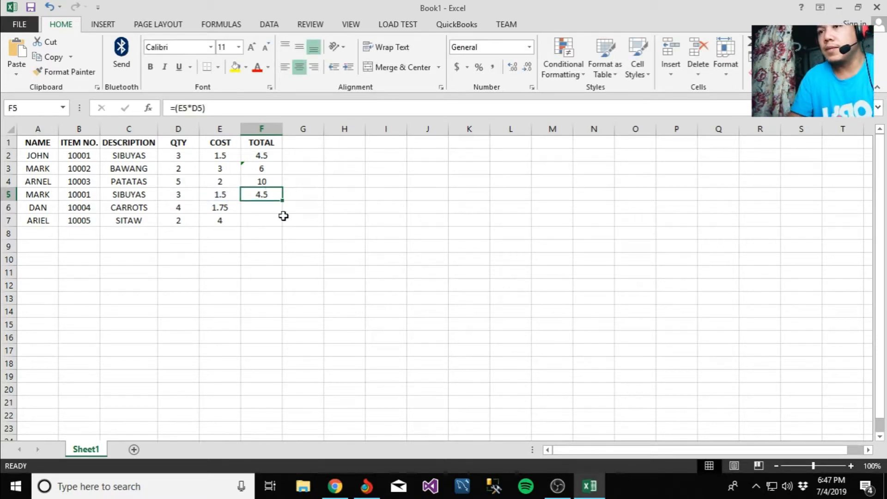
# Fill the total formula from F5 down through F7 to cover the CARROTS and SITAW rows.
pyautogui.moveTo(282, 200); pyautogui.dragTo(278, 224)
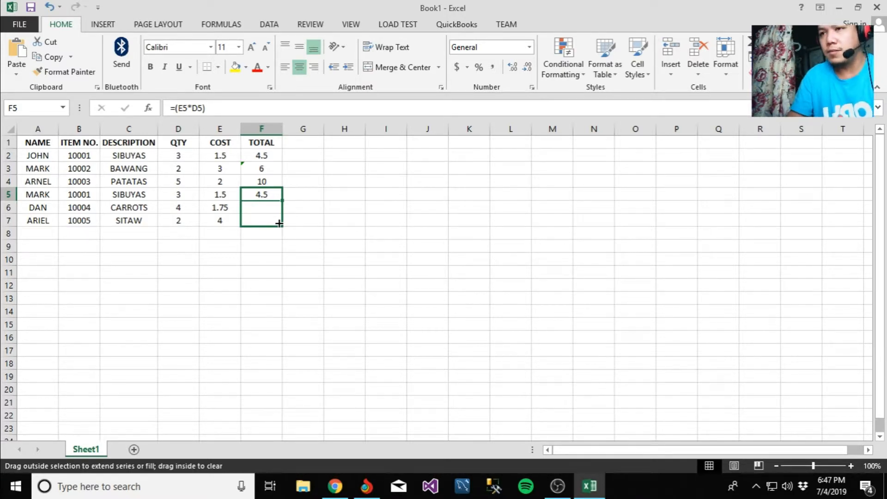
pyautogui.moveTo(279, 224); pyautogui.dragTo(277, 222)
pyautogui.click(249, 247)
pyautogui.click(176, 236)
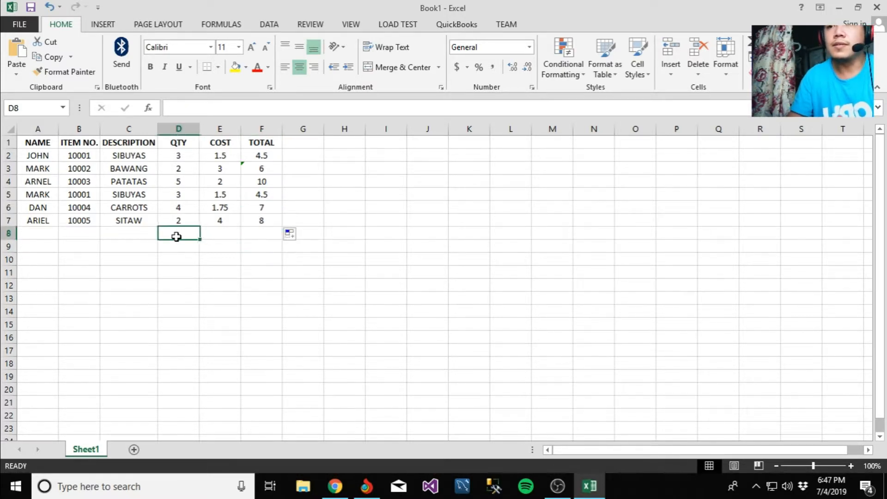
# Examine the descriptions, quantities, costs and total formulas across the item rows.
pyautogui.click(211, 205)
pyautogui.click(262, 230)
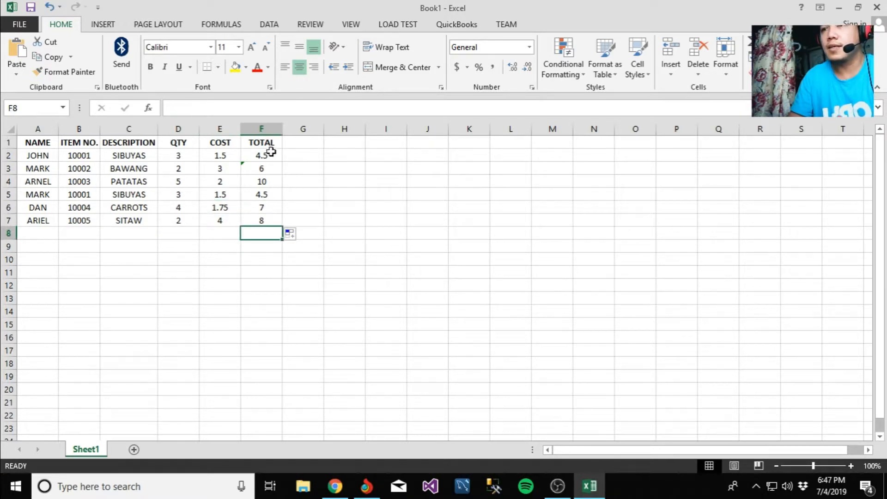
pyautogui.click(296, 221)
pyautogui.click(260, 155)
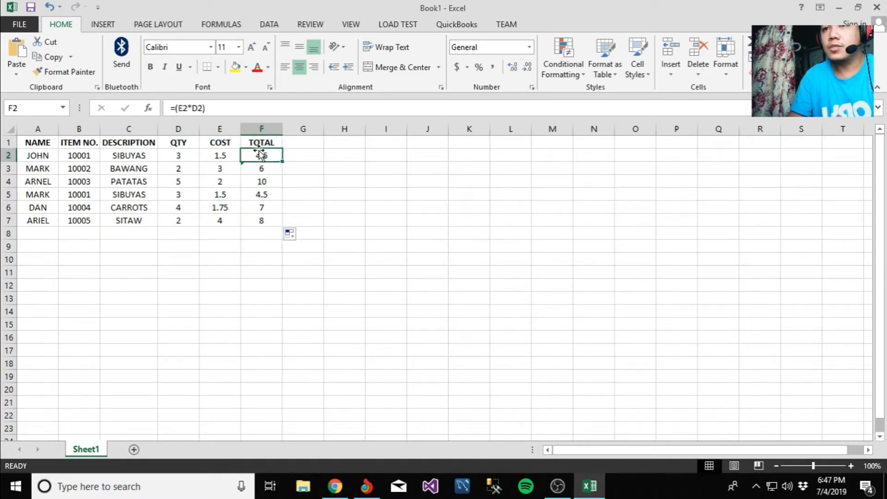
pyautogui.press('Left')
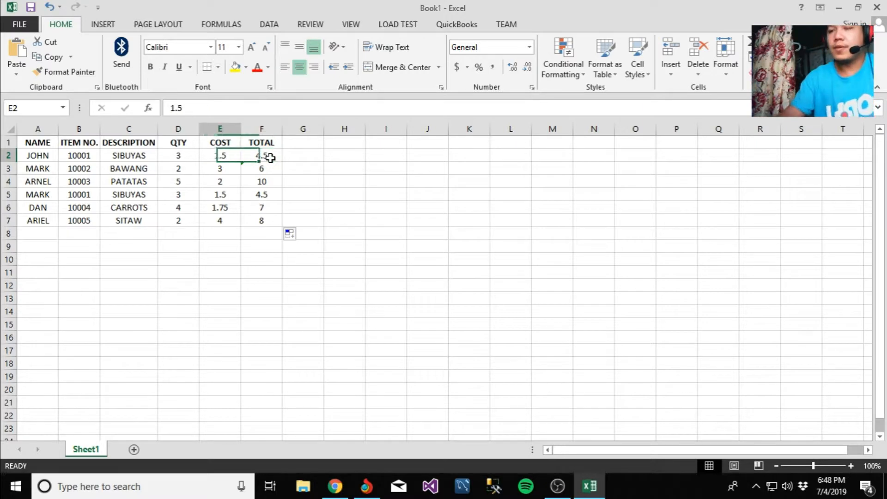
pyautogui.press('Left')
pyautogui.press('Left')
pyautogui.press('Left')
pyautogui.press('Right')
pyautogui.press('Right')
pyautogui.press('Right')
pyautogui.press('Left')
pyautogui.press('Left')
pyautogui.press('Left')
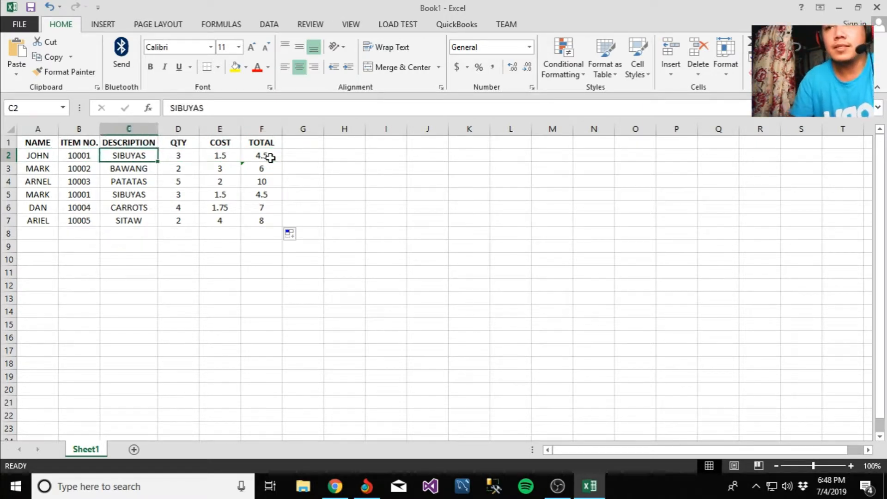
pyautogui.press('Right')
pyautogui.press('Right')
pyautogui.press('Right')
pyautogui.press('Right')
pyautogui.press('Down')
pyautogui.press('Down')
pyautogui.press('Down')
pyautogui.press('Down')
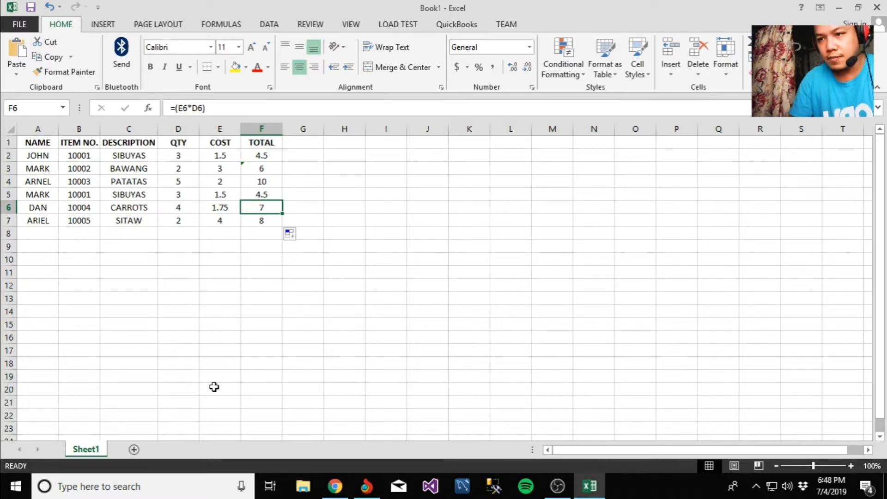
# Enter the label TOTAL in cell E20.
pyautogui.click(229, 387)
pyautogui.write('TOTAL')
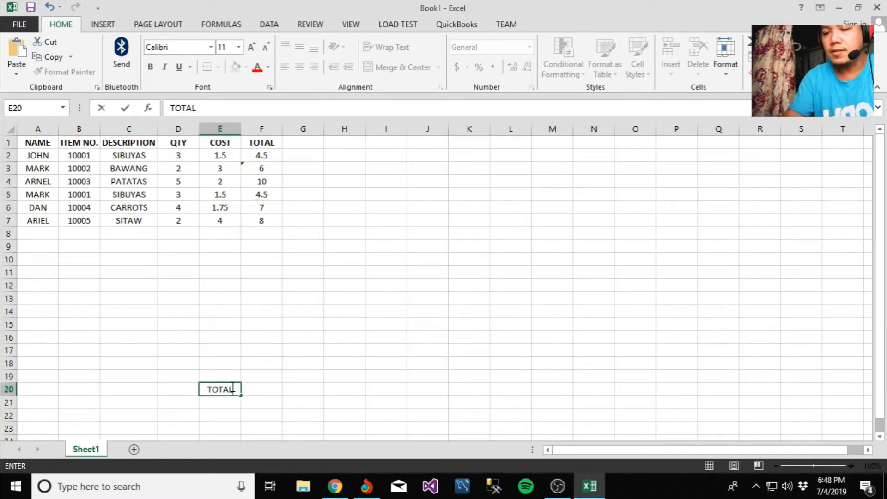
pyautogui.press('Tab')
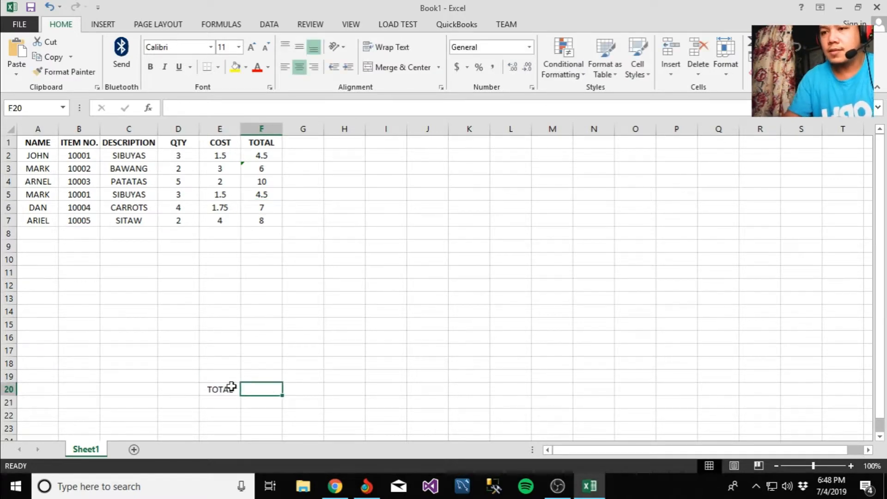
# Give cell F20 an outside border and a yellow fill.
pyautogui.click(218, 68)
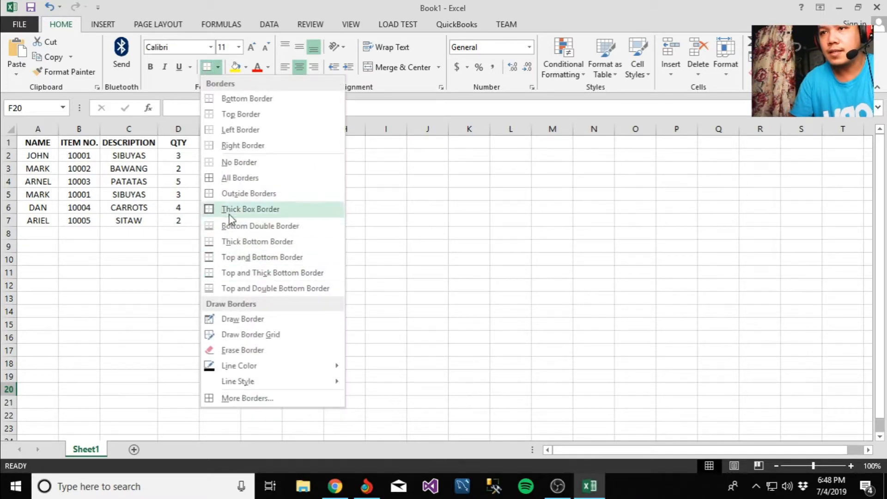
pyautogui.click(235, 192)
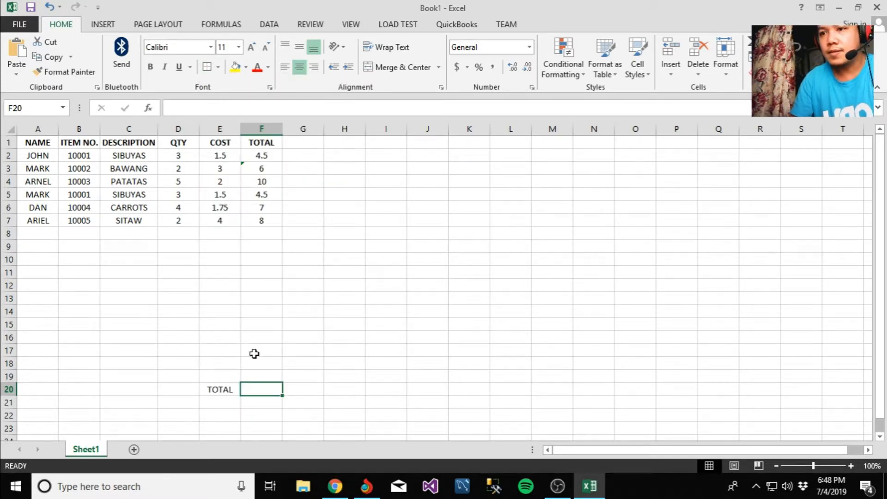
pyautogui.click(303, 375)
pyautogui.click(265, 393)
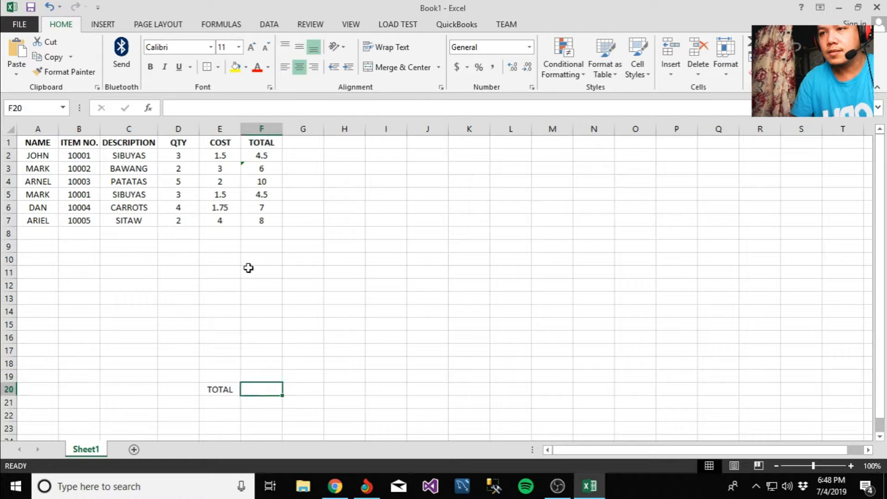
pyautogui.click(234, 66)
pyautogui.click(344, 361)
pyautogui.click(263, 388)
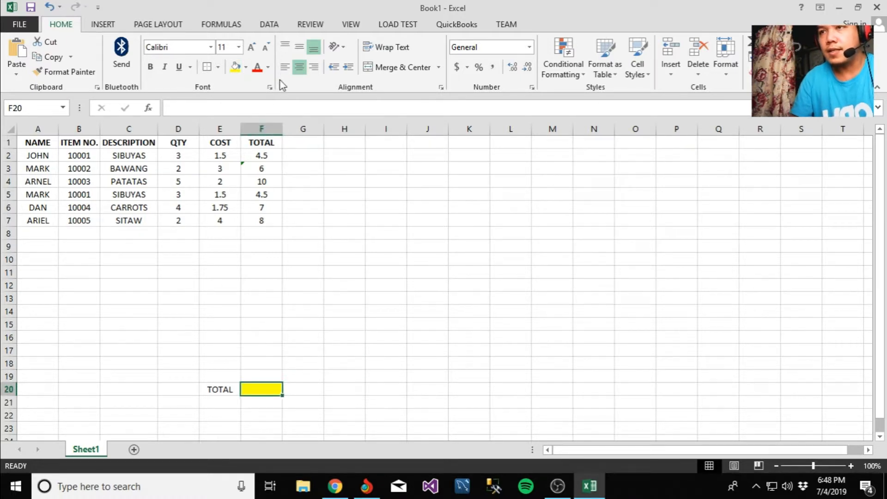
# Increase the font size of cell F20 to 22.
pyautogui.click(251, 48)
pyautogui.click(252, 48)
pyautogui.click(251, 48)
pyautogui.click(251, 47)
pyautogui.click(251, 47)
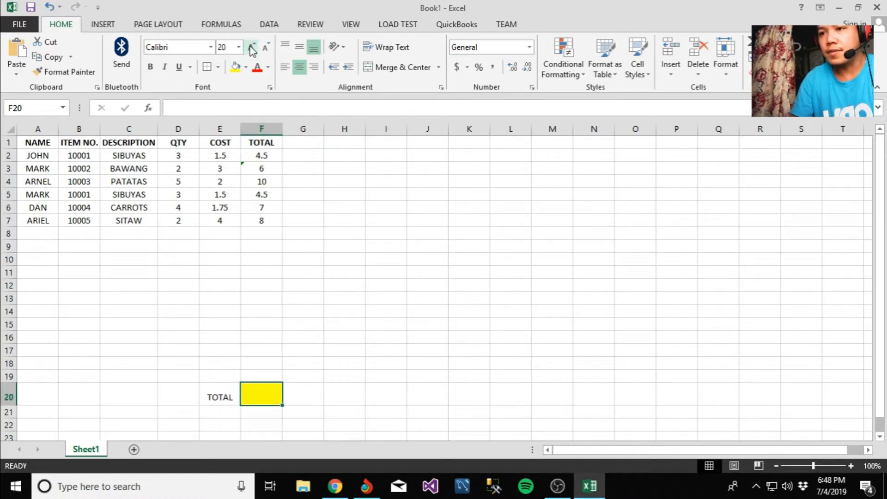
pyautogui.click(251, 48)
pyautogui.click(330, 353)
pyautogui.click(266, 393)
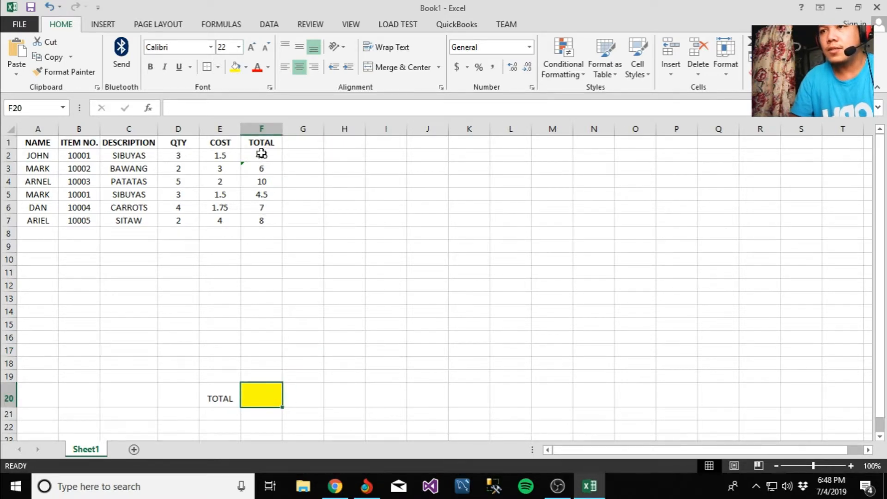
# Enter the formula =(F2+F3+F4+F5+F6+F7) in cell F20 to add up all the row totals.
pyautogui.click(315, 405)
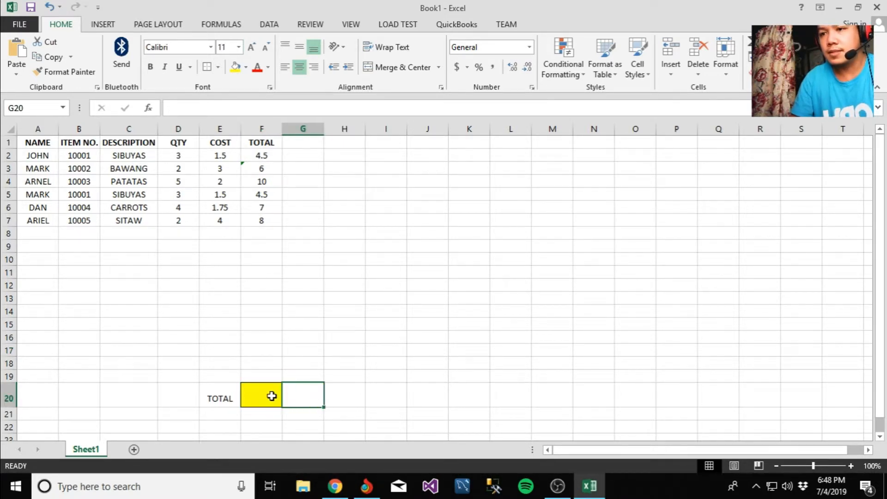
pyautogui.click(273, 395)
pyautogui.write('=')
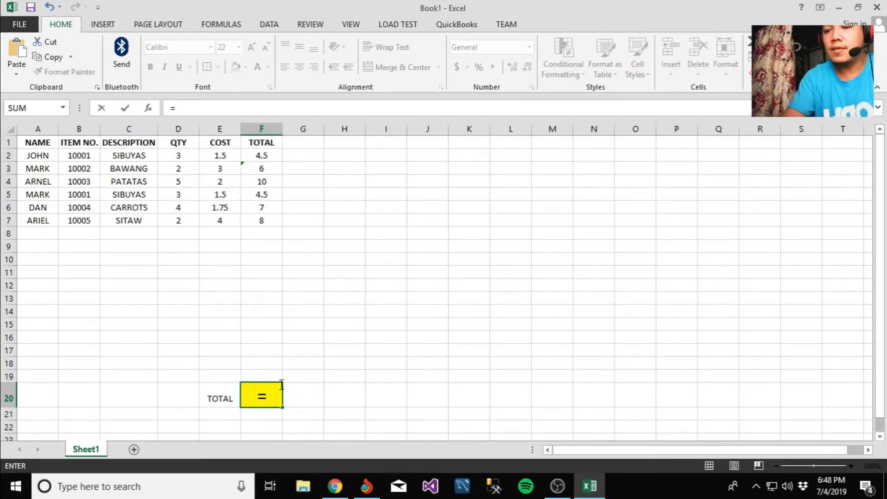
pyautogui.write('(')
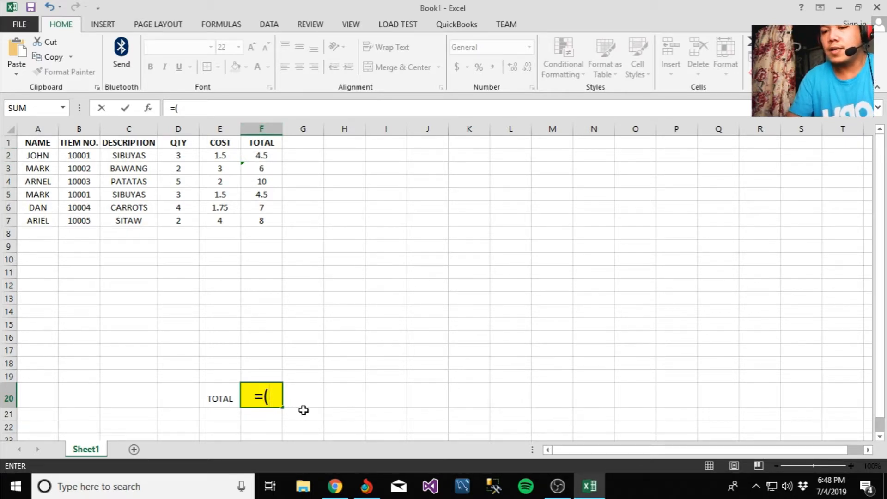
pyautogui.write('F2')
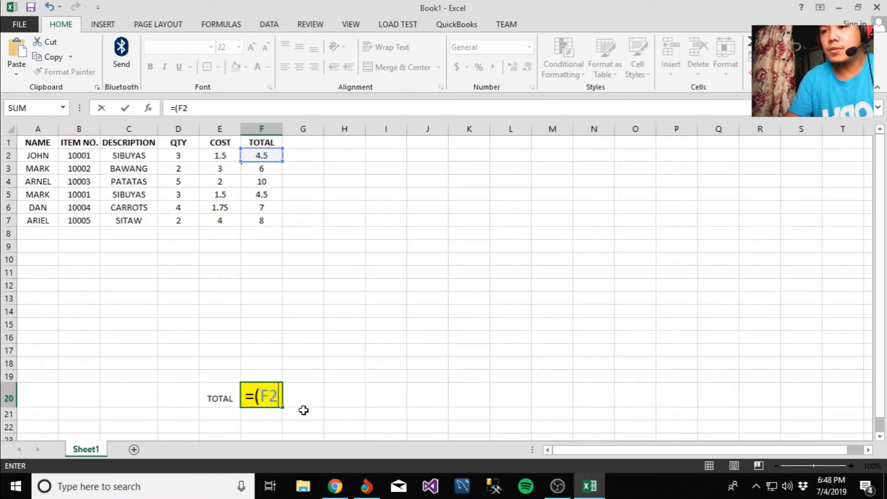
pyautogui.write('+')
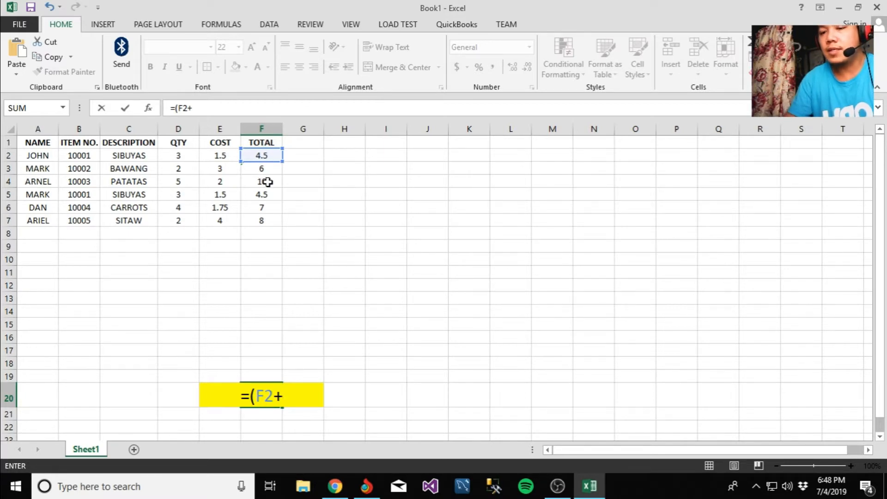
pyautogui.write('F')
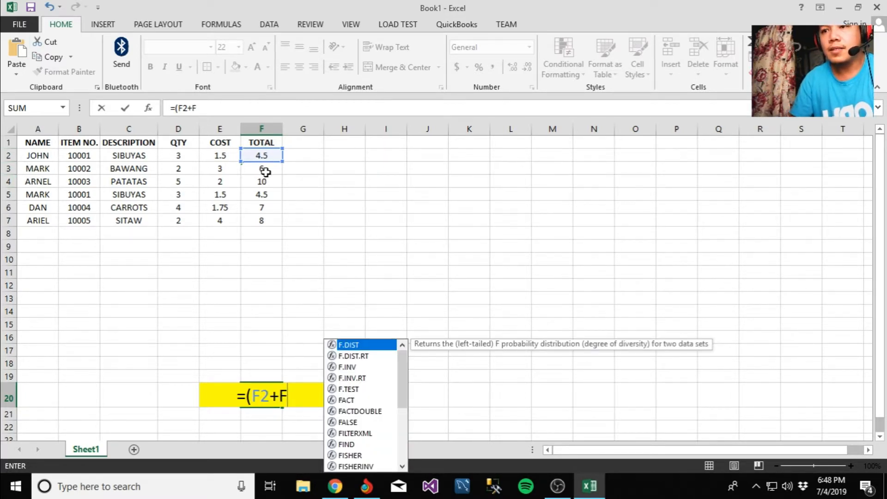
pyautogui.write('3')
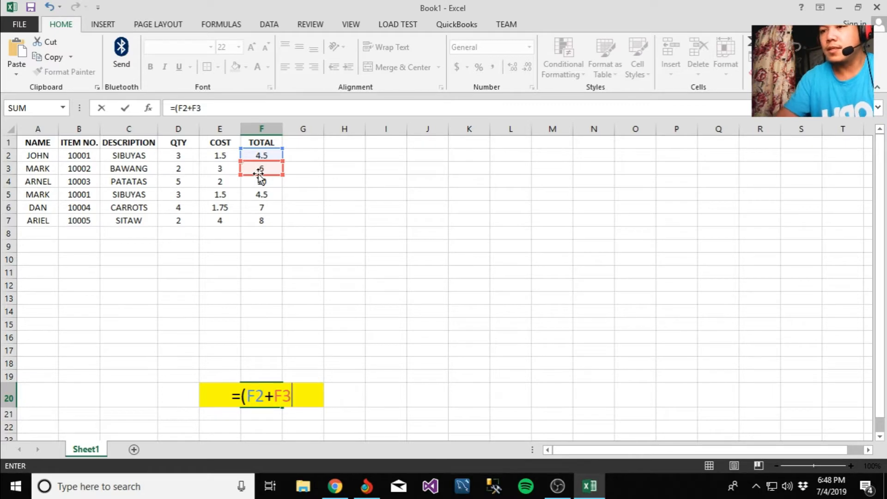
pyautogui.write('+')
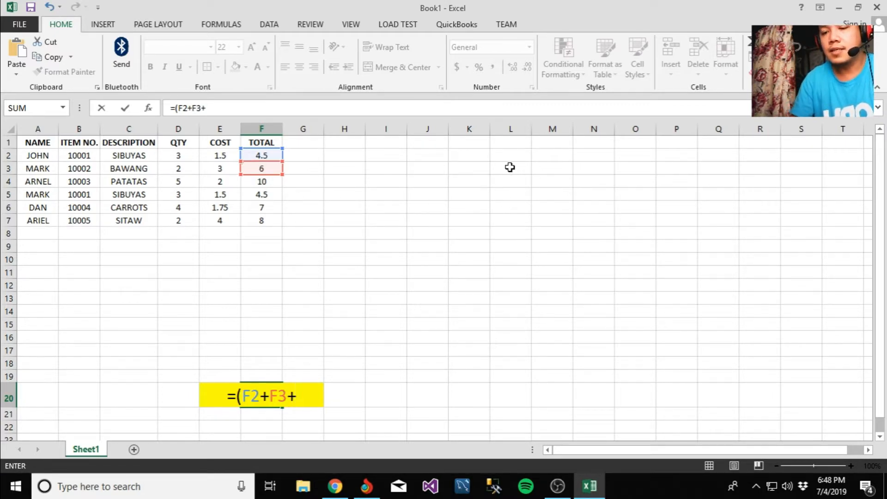
pyautogui.write('F')
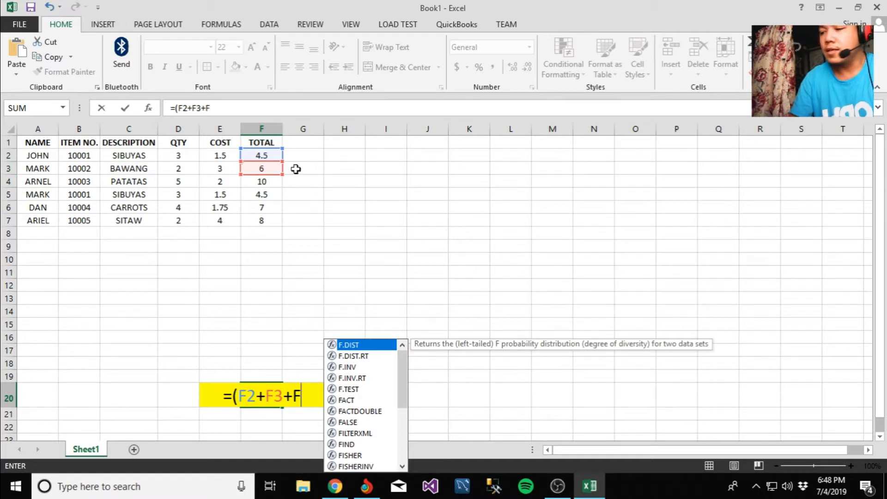
pyautogui.write('4')
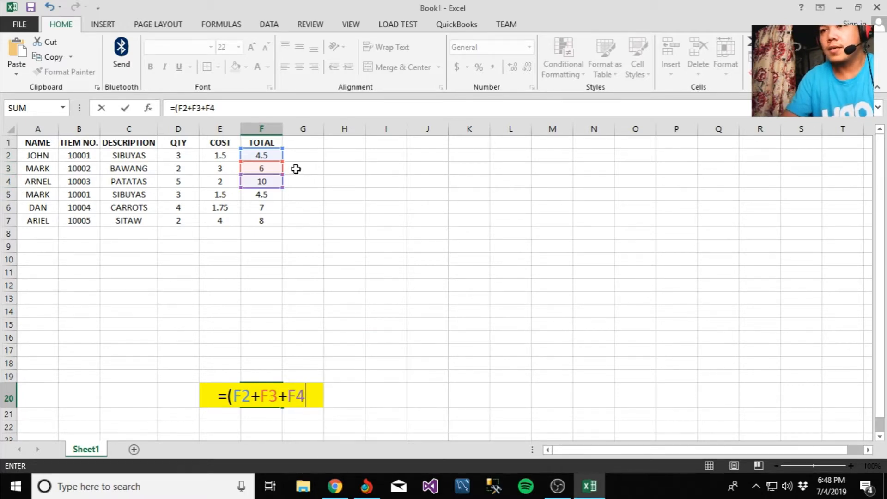
pyautogui.write('+F')
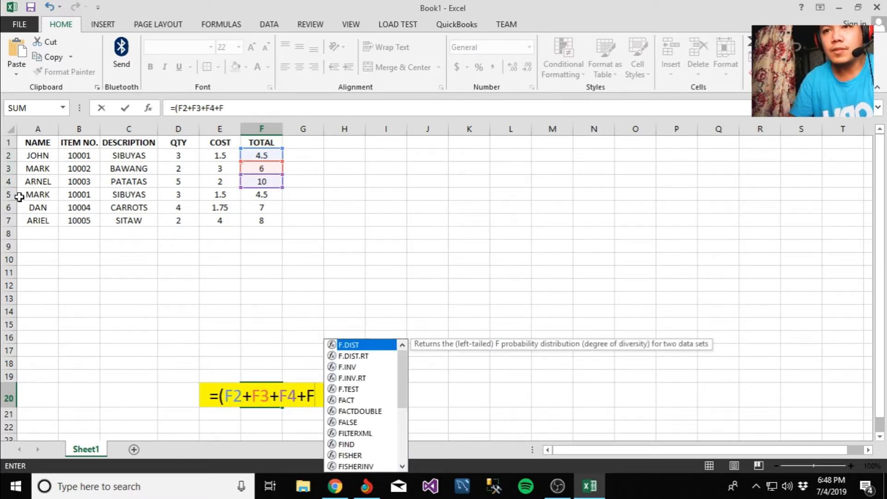
pyautogui.write('5+')
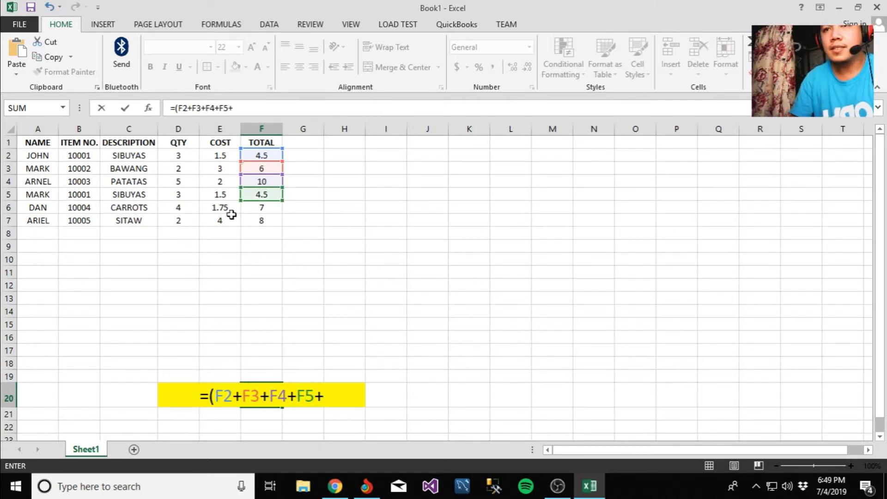
pyautogui.write('F')
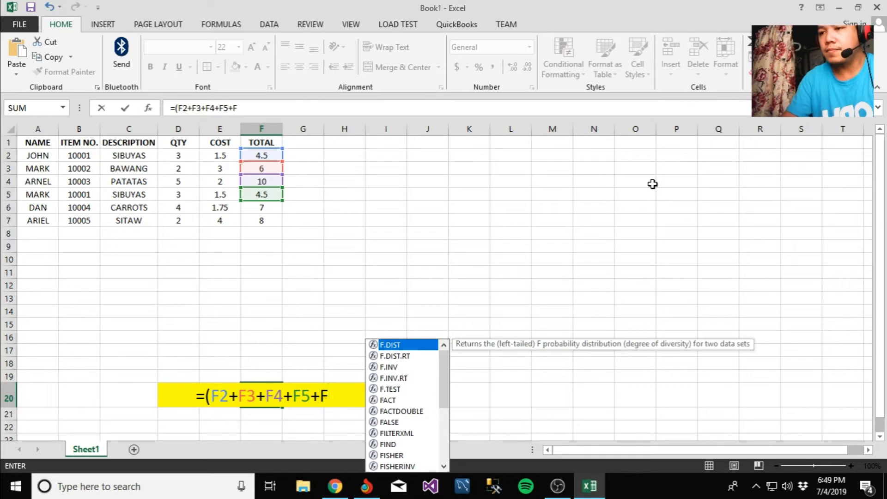
pyautogui.write('6')
pyautogui.write('+F')
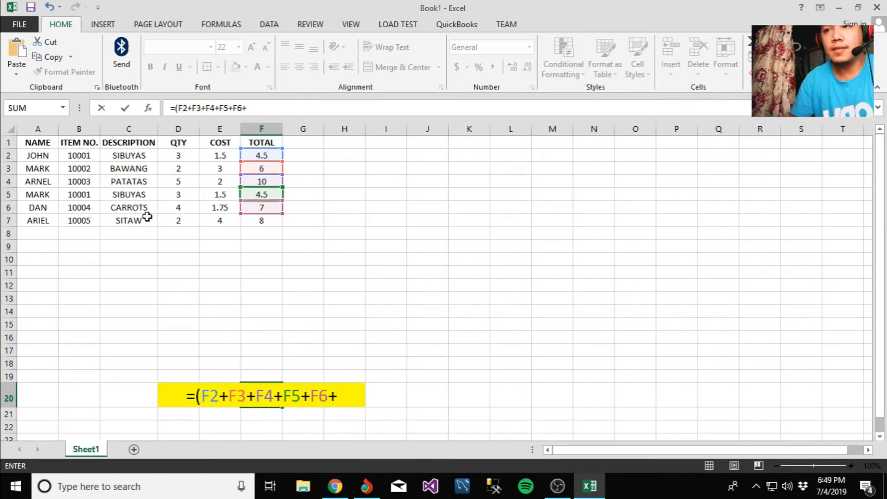
pyautogui.write('7')
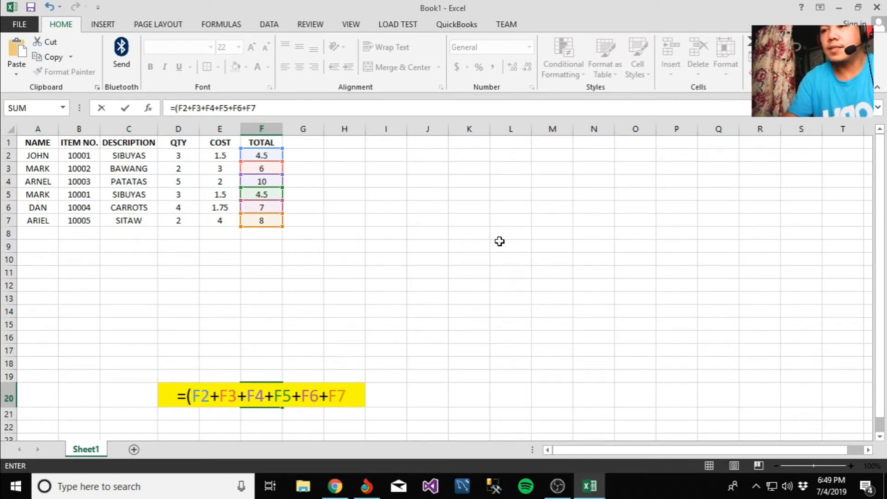
pyautogui.write(')')
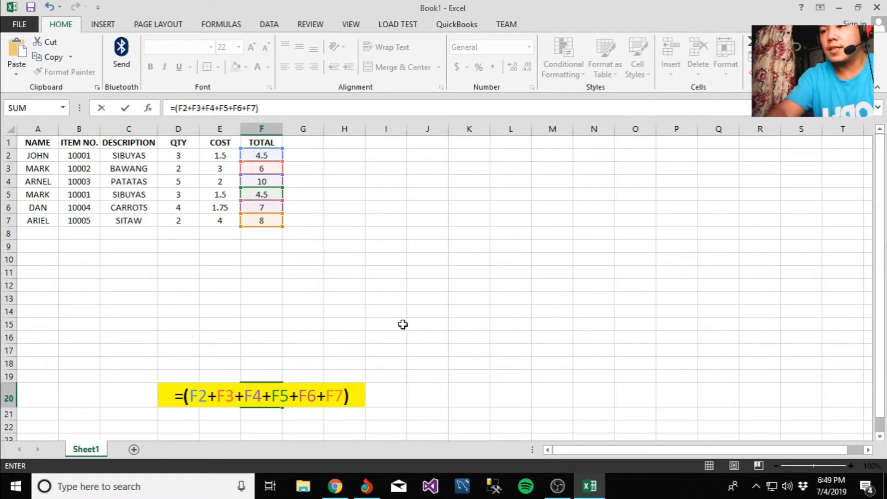
pyautogui.press('Return')
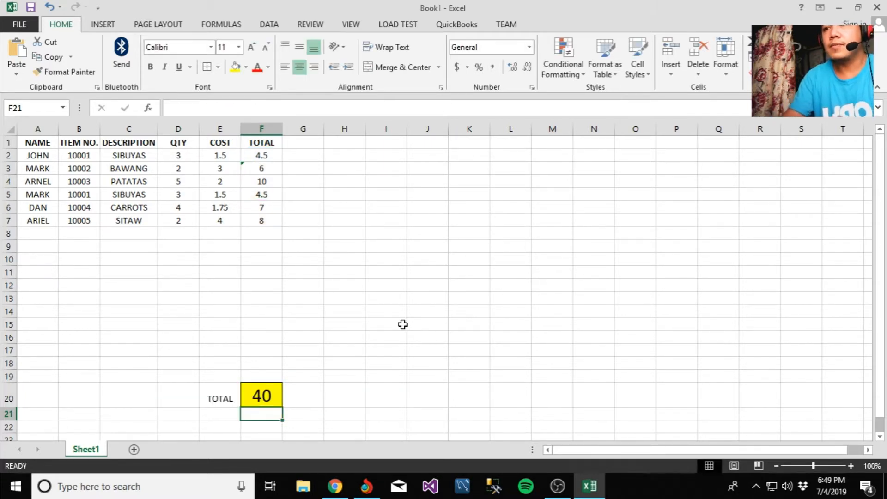
pyautogui.press('Up')
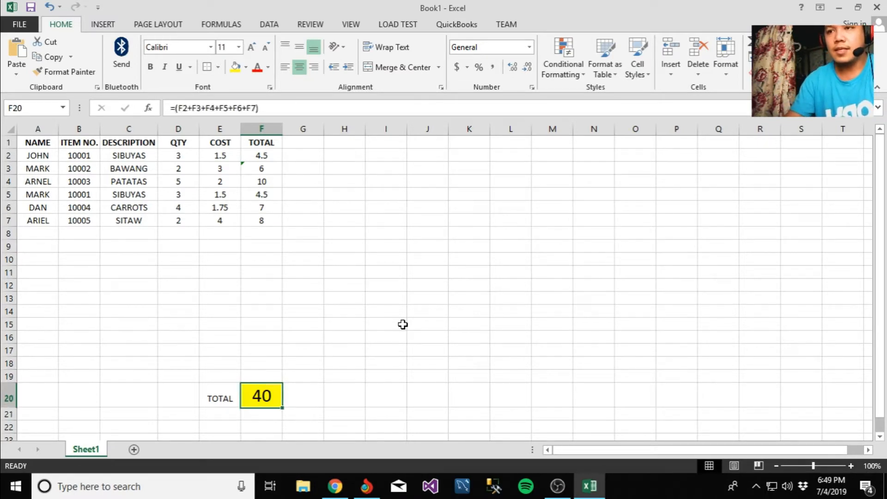
pyautogui.press('Up')
pyautogui.press('Down')
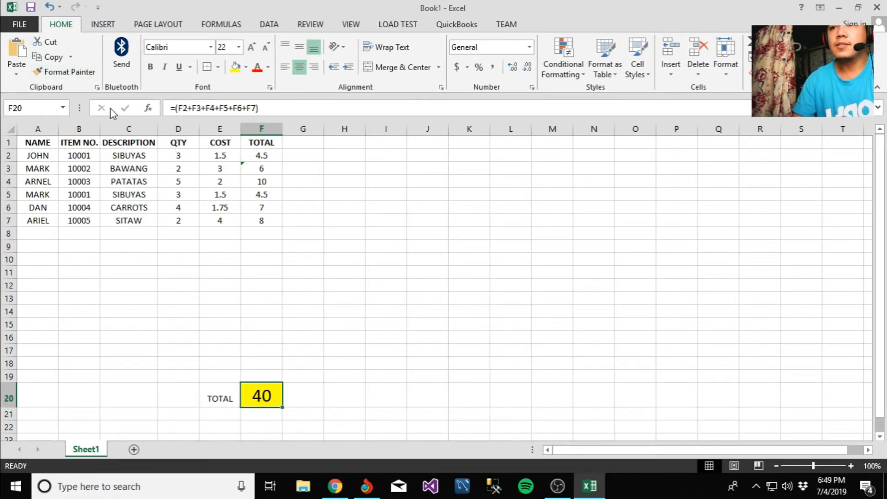
pyautogui.click(182, 170)
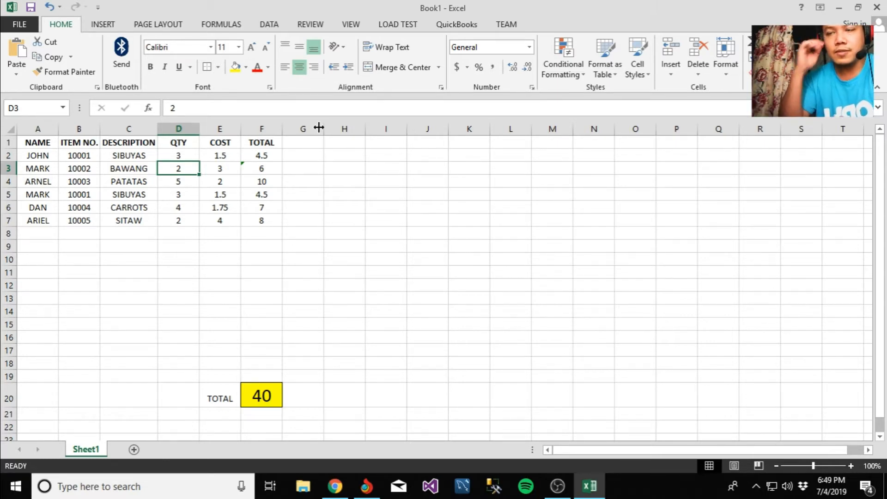
# Set the CARROTS quantity in cell D6 to 5 and the SIBUYAS quantity in cell D5 to 4.
pyautogui.click(180, 207)
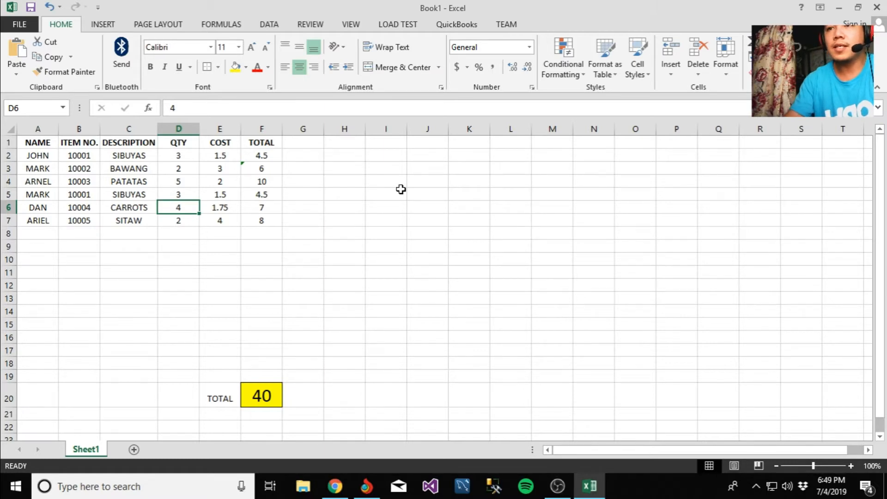
pyautogui.write('5')
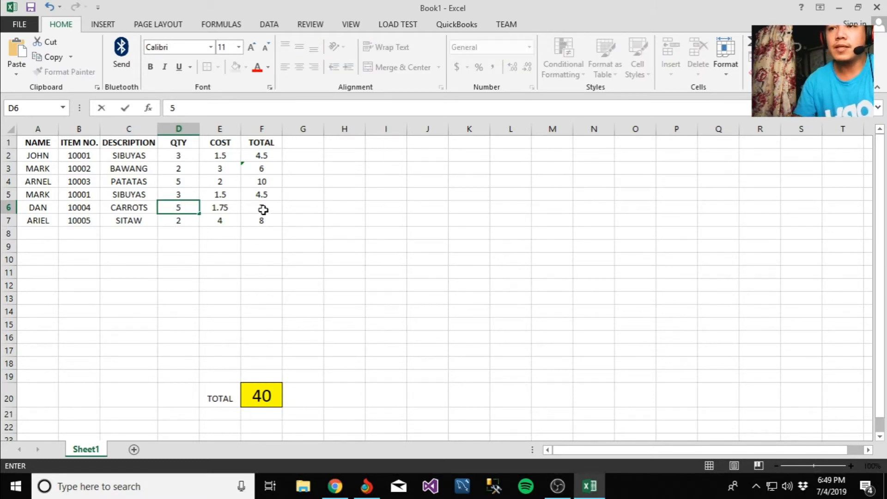
pyautogui.press('Return')
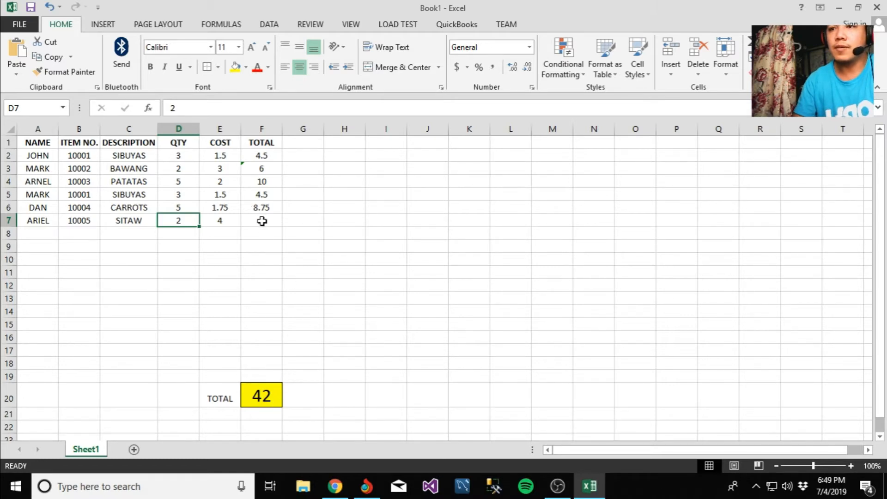
pyautogui.click(181, 193)
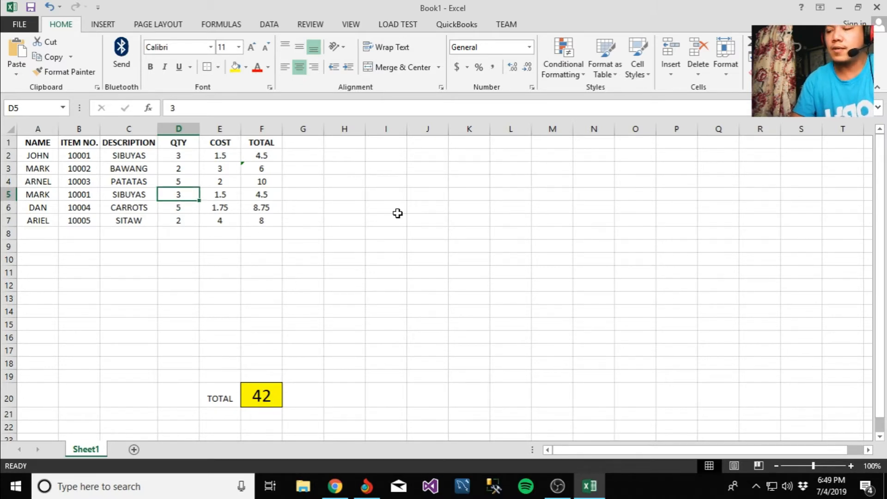
pyautogui.write('4')
pyautogui.press('Return')
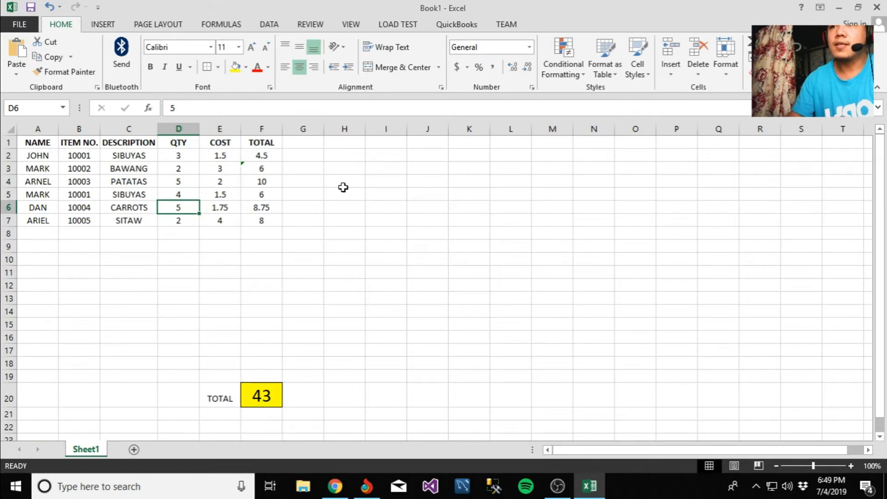
# Apply All Borders to the whole item table in A1:F7, including the header row.
pyautogui.click(40, 144)
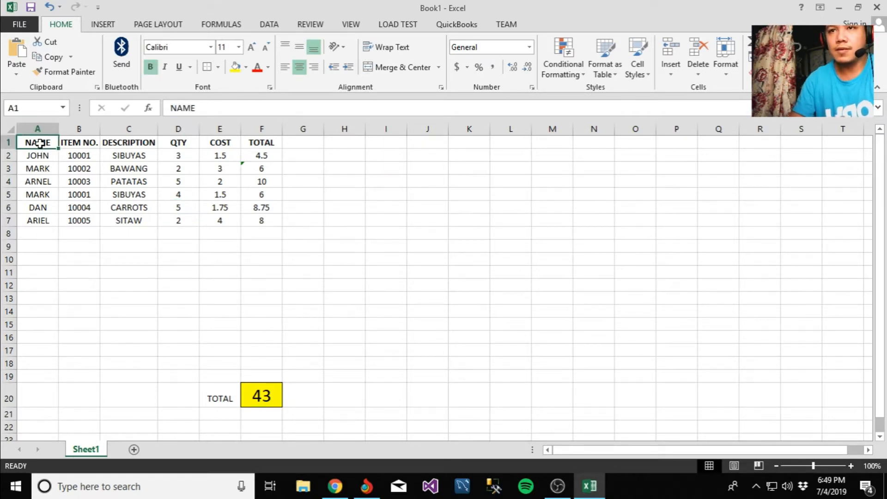
pyautogui.hotkey('shift', 'Right')
pyautogui.hotkey('shift', 'Right')
pyautogui.hotkey('shift', 'Right')
pyautogui.hotkey('shift', 'Right')
pyautogui.hotkey('shift', 'Right')
pyautogui.hotkey('shift', 'Down')
pyautogui.hotkey('shift', 'Down')
pyautogui.hotkey('shift', 'Down')
pyautogui.hotkey('shift', 'Down')
pyautogui.hotkey('shift', 'Down')
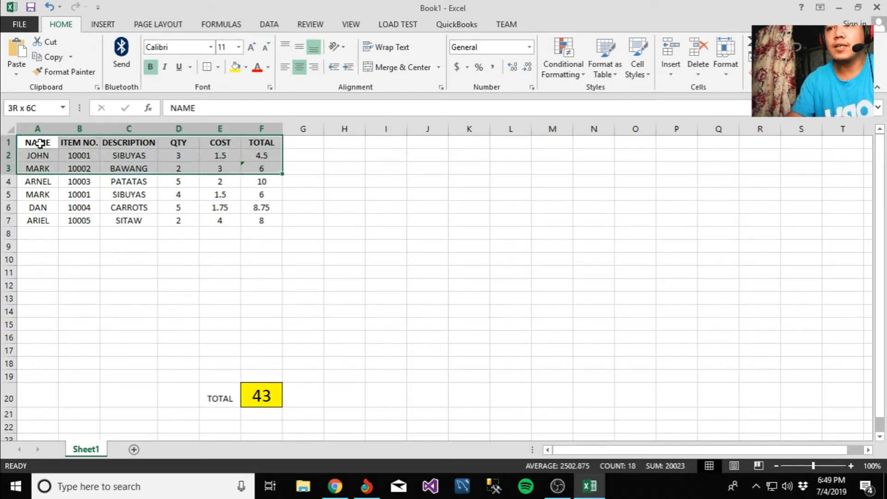
pyautogui.hotkey('shift', 'Down')
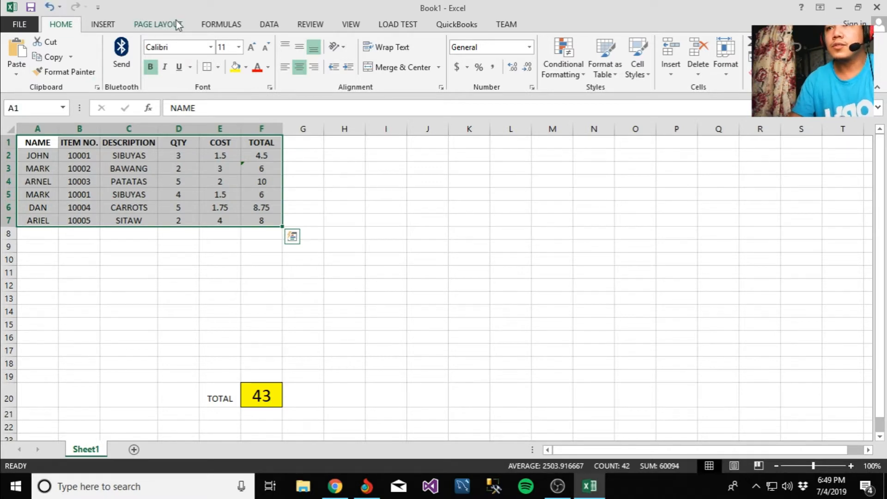
pyautogui.click(218, 68)
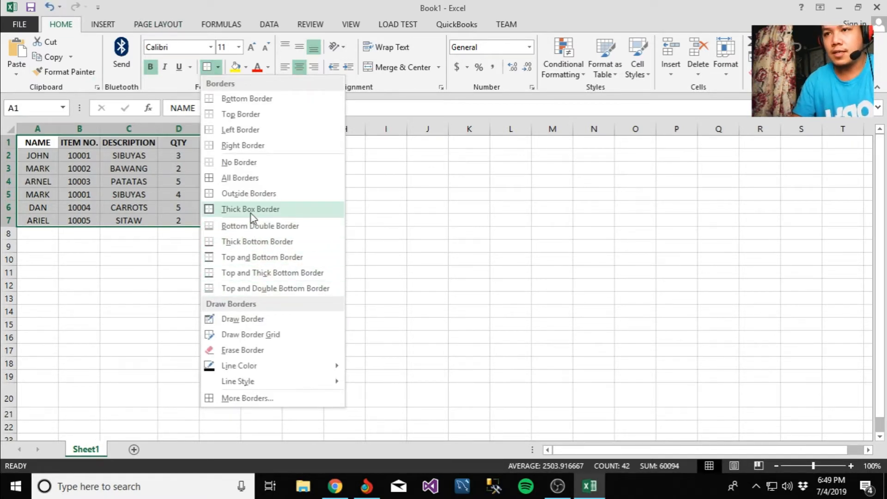
pyautogui.click(258, 178)
pyautogui.click(338, 220)
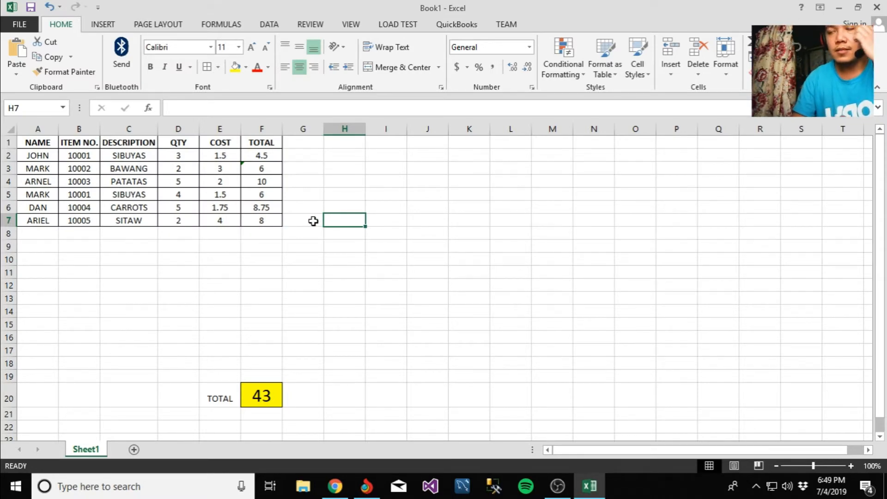
pyautogui.click(278, 259)
pyautogui.click(214, 194)
pyautogui.click(95, 168)
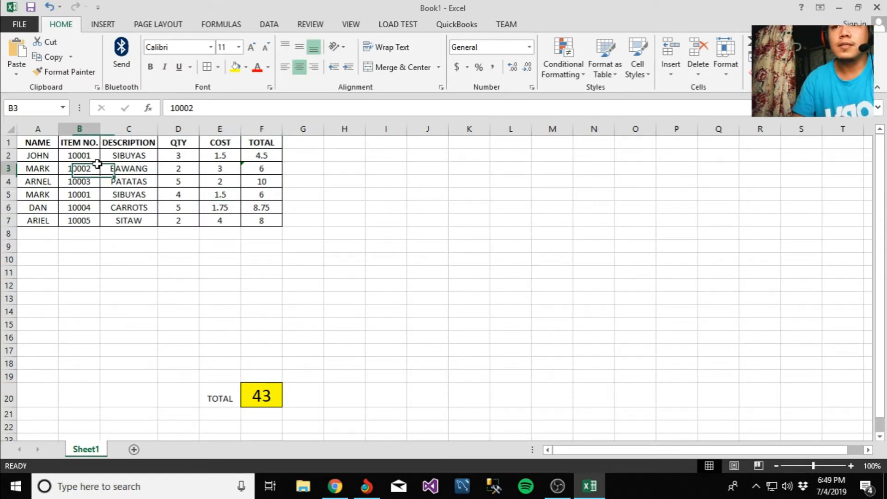
pyautogui.click(178, 157)
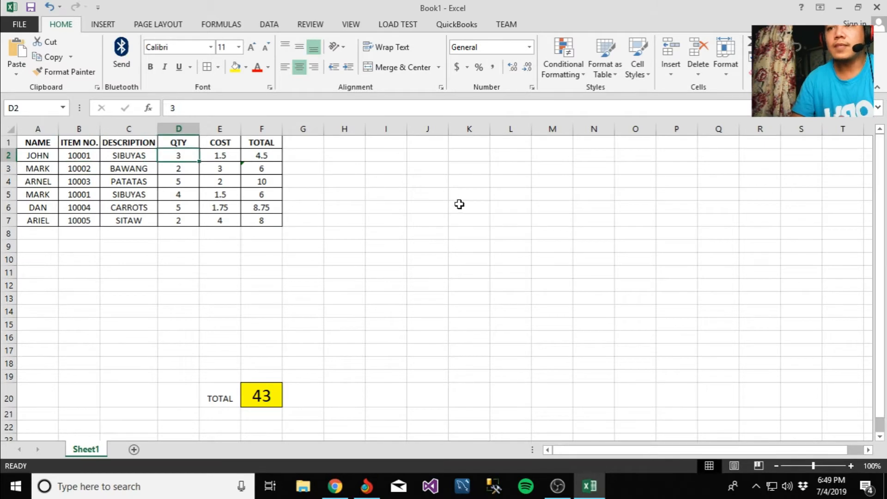
pyautogui.press('Right')
pyautogui.press('Right')
pyautogui.press('Left')
pyautogui.press('Left')
pyautogui.press('Left')
pyautogui.press('Right')
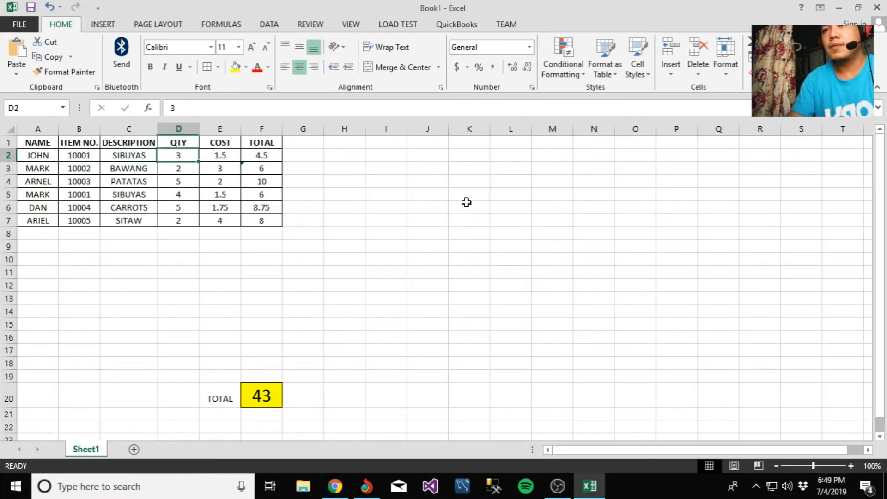
# Examine the row total formulas in the TOTAL column of the item table.
pyautogui.press('Right')
pyautogui.press('Right')
pyautogui.press('Down')
pyautogui.press('Down')
pyautogui.press('Down')
pyautogui.press('Down')
pyautogui.press('Down')
pyautogui.press('Up')
pyautogui.press('Up')
pyautogui.press('Up')
pyautogui.press('Up')
pyautogui.press('Up')
pyautogui.press('Up')
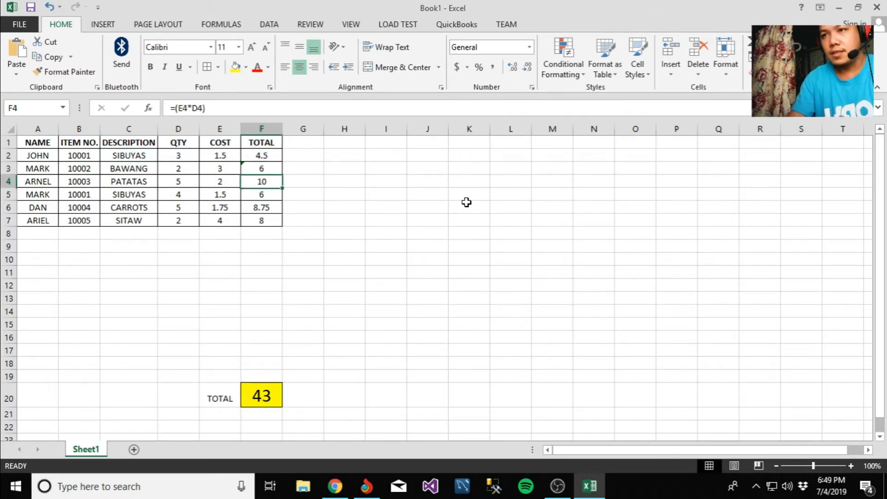
pyautogui.press('Down')
pyautogui.press('Down')
pyautogui.press('Down')
pyautogui.press('Down')
pyautogui.press('Down')
pyautogui.press('Down')
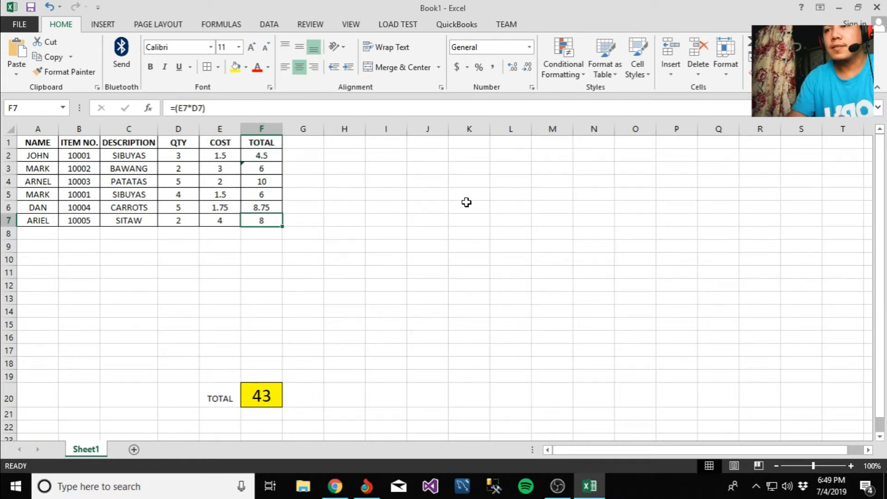
pyautogui.press('Left')
pyautogui.press('Left')
pyautogui.press('Left')
pyautogui.press('Left')
pyautogui.press('Right')
pyautogui.press('Right')
pyautogui.press('Right')
pyautogui.press('Right')
pyautogui.press('Up')
pyautogui.press('Up')
pyautogui.press('Up')
pyautogui.press('Up')
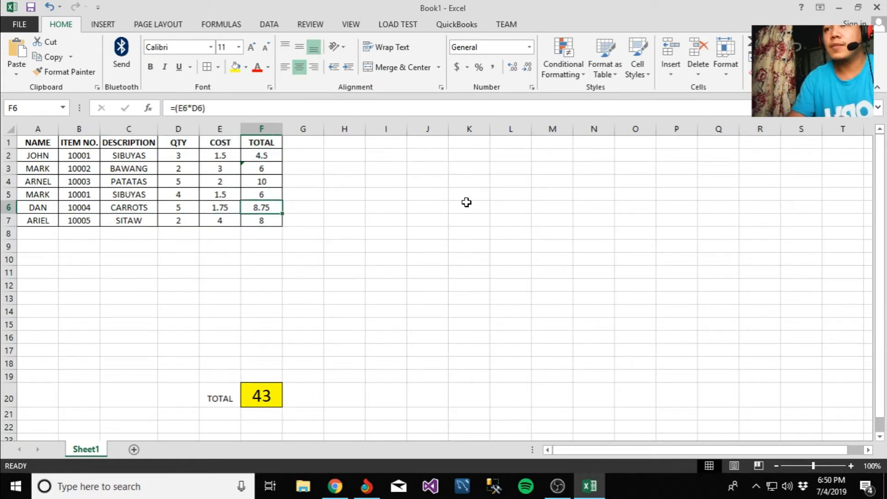
pyautogui.press('Up')
pyautogui.press('Up')
pyautogui.press('Left')
pyautogui.press('Left')
pyautogui.press('Left')
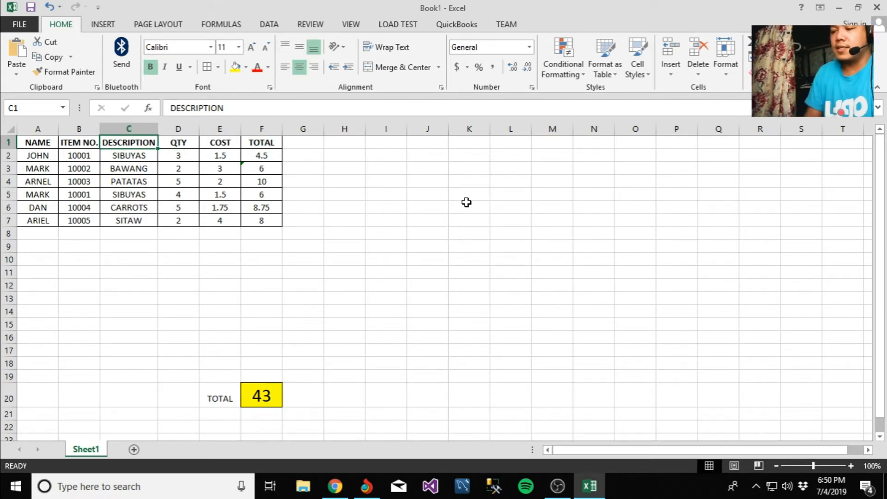
pyautogui.press('Left')
pyautogui.press('Left')
pyautogui.press('Down')
pyautogui.press('Down')
pyautogui.press('Down')
pyautogui.press('Down')
pyautogui.press('Down')
pyautogui.press('Down')
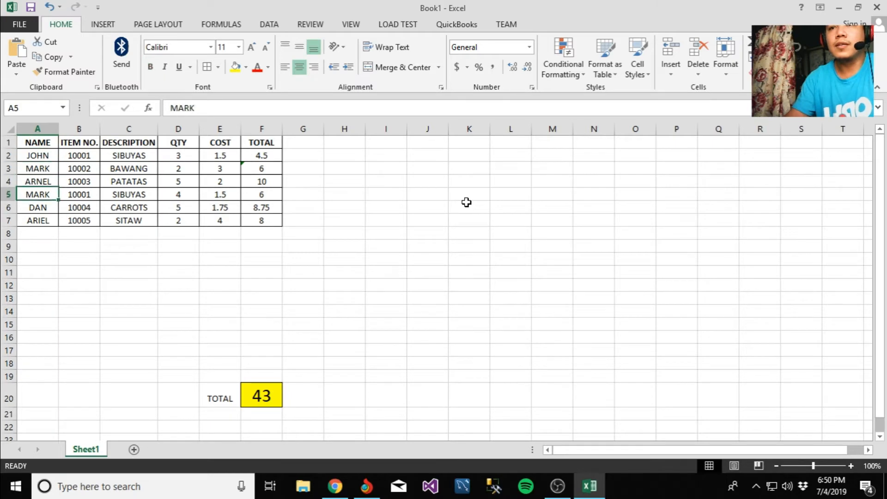
pyautogui.press('Right')
pyautogui.press('Right')
pyautogui.press('Right')
pyautogui.press('Right')
pyautogui.press('Right')
pyautogui.press('Up')
pyautogui.press('Up')
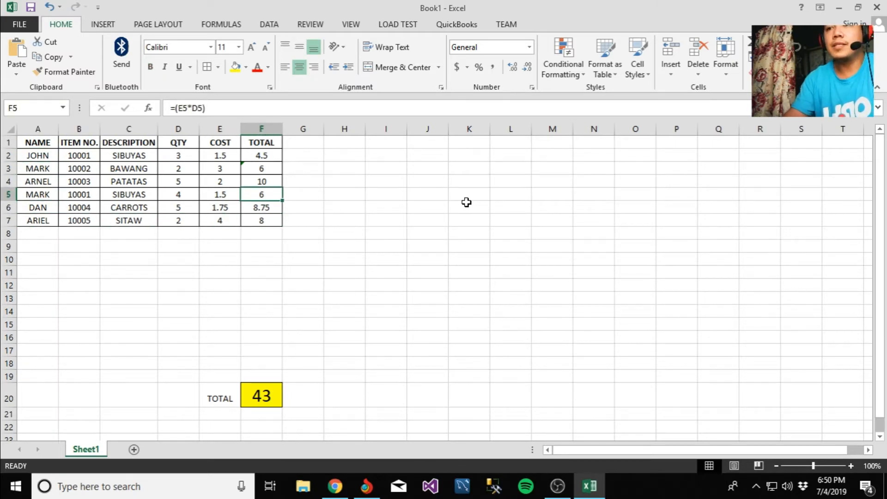
pyautogui.press('Left')
pyautogui.press('Left')
pyautogui.press('Left')
pyautogui.press('Left')
pyautogui.press('Left')
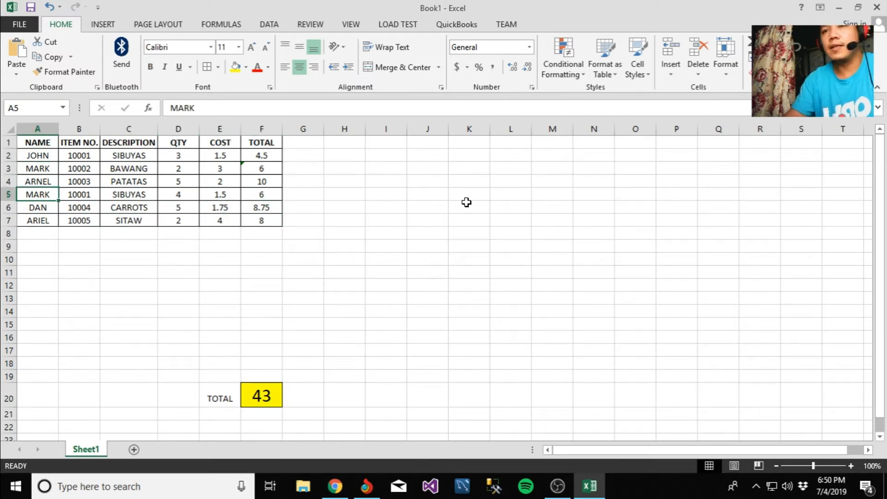
pyautogui.click(260, 170)
pyautogui.click(262, 152)
pyautogui.press('Left')
pyautogui.press('Left')
pyautogui.press('Left')
pyautogui.press('Left')
pyautogui.press('Left')
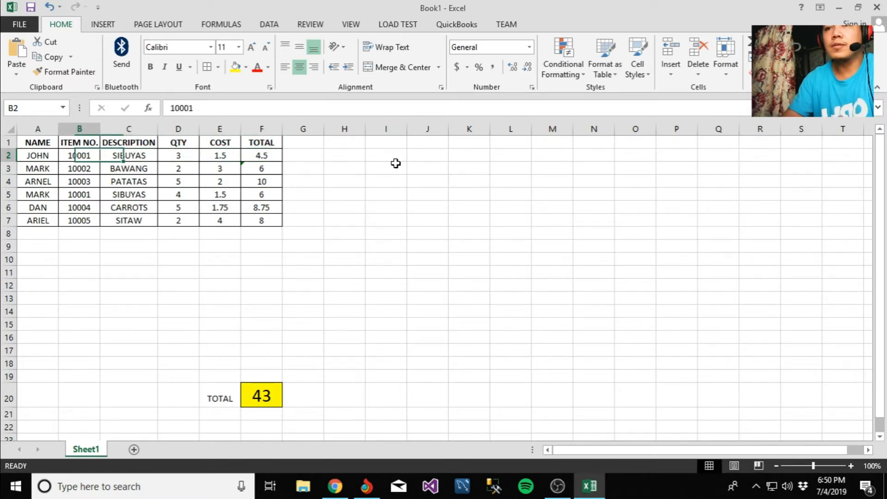
pyautogui.press('Right')
pyautogui.press('Right')
pyautogui.press('Right')
pyautogui.press('Right')
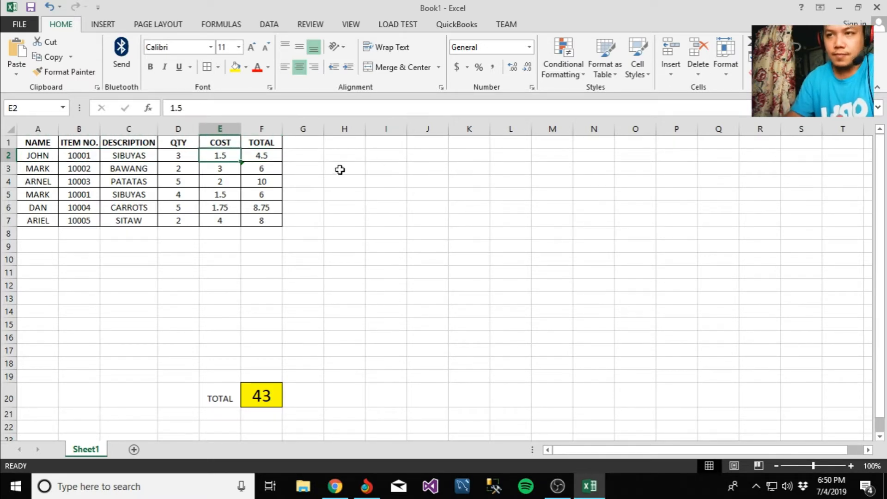
pyautogui.click(263, 194)
pyautogui.click(209, 193)
pyautogui.click(218, 180)
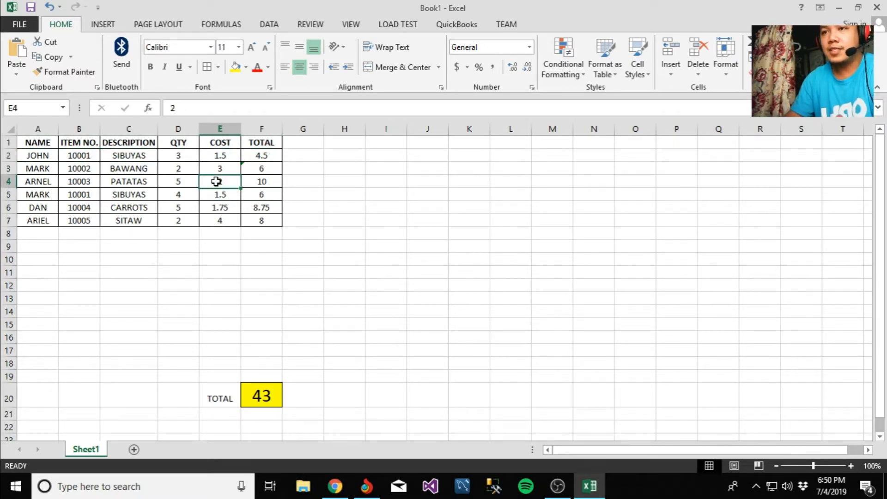
pyautogui.click(221, 168)
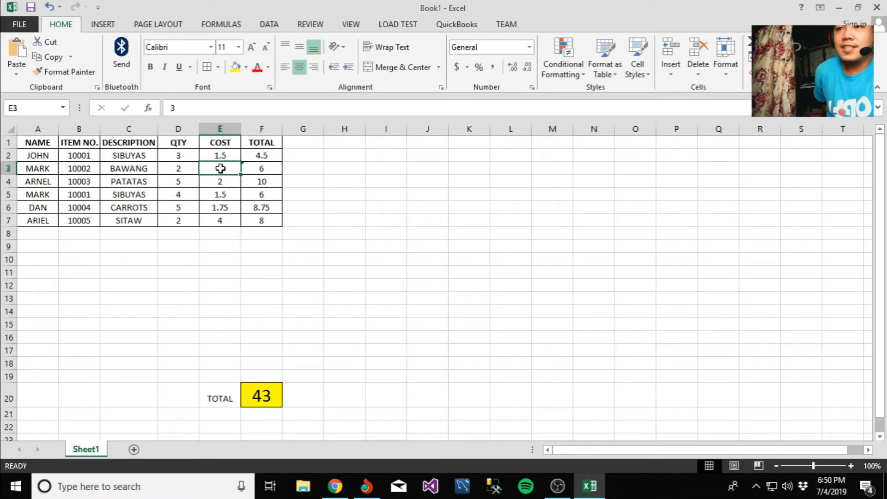
pyautogui.press('Down')
pyautogui.press('Down')
pyautogui.press('Left')
pyautogui.press('Left')
pyautogui.press('Left')
pyautogui.press('Left')
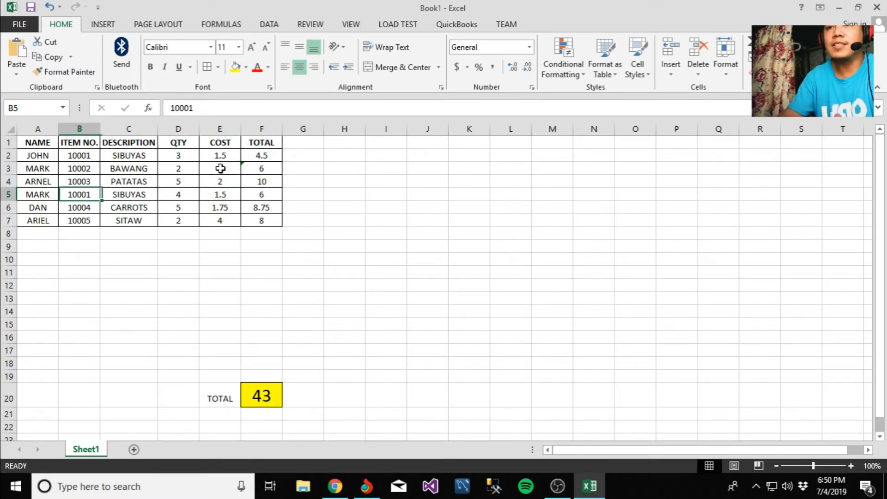
pyautogui.press('Down')
pyautogui.press('Down')
pyautogui.press('Up')
pyautogui.press('Up')
pyautogui.press('Up')
pyautogui.press('Up')
pyautogui.press('Up')
pyautogui.press('Up')
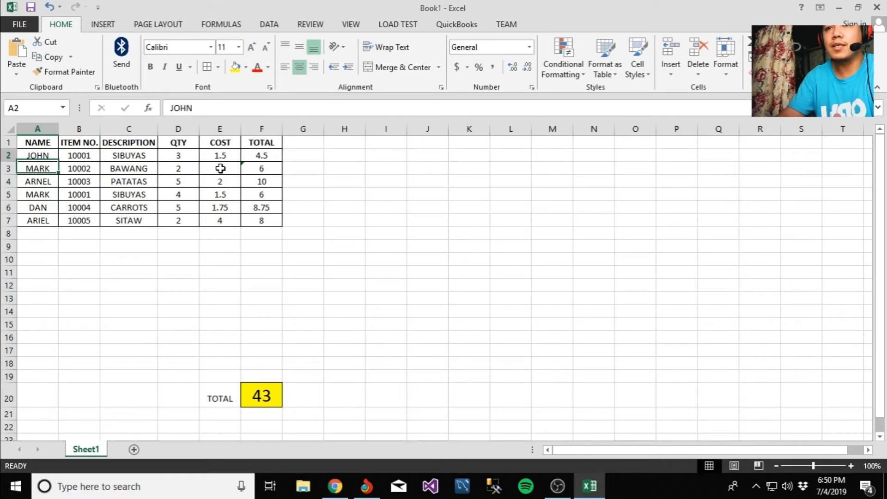
pyautogui.press('Right')
pyautogui.click(270, 191)
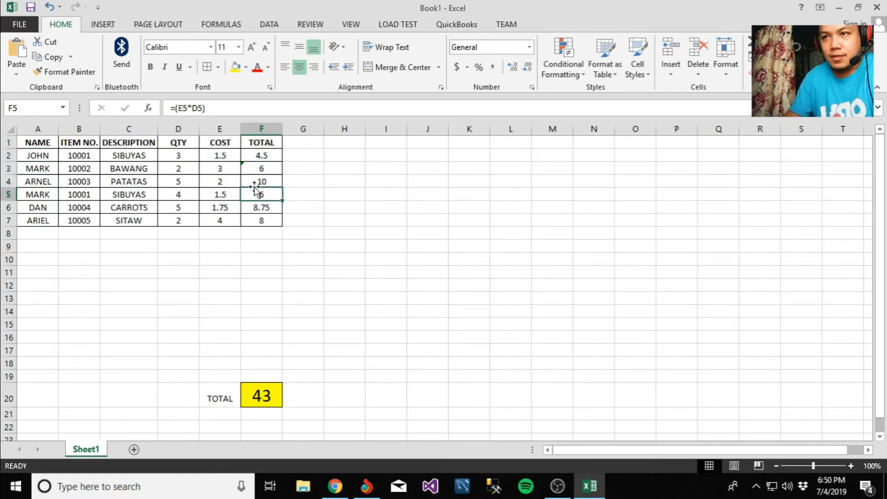
pyautogui.click(87, 169)
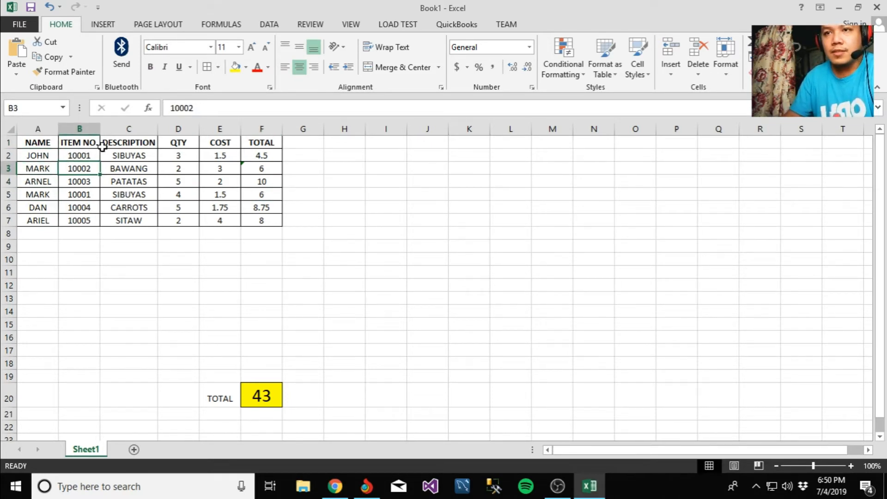
# Turn on filtering for the item table's header row, starting from cell A1.
pyautogui.click(43, 141)
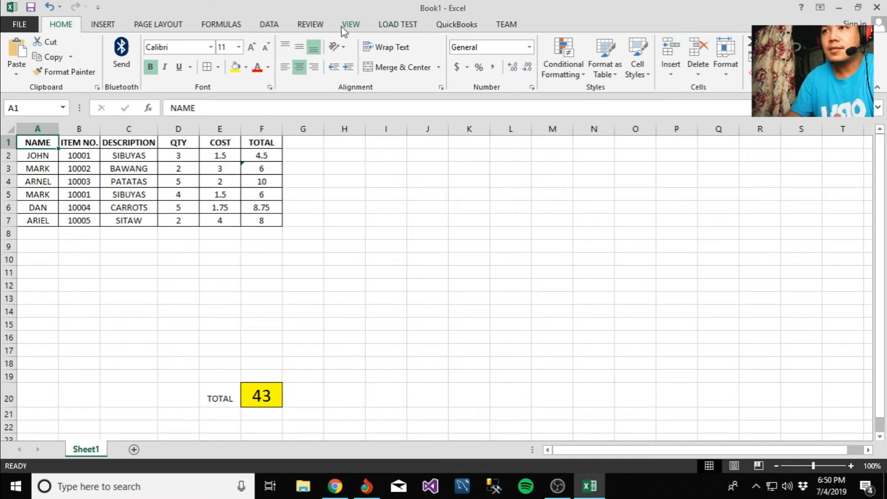
pyautogui.click(269, 24)
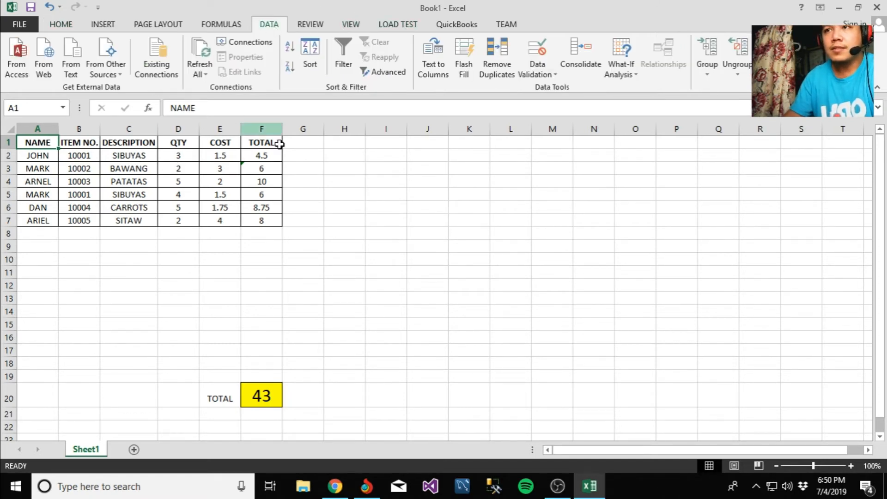
pyautogui.click(349, 55)
# Examine the sort and filter options of the ITEM NO. column without applying any.
pyautogui.click(121, 155)
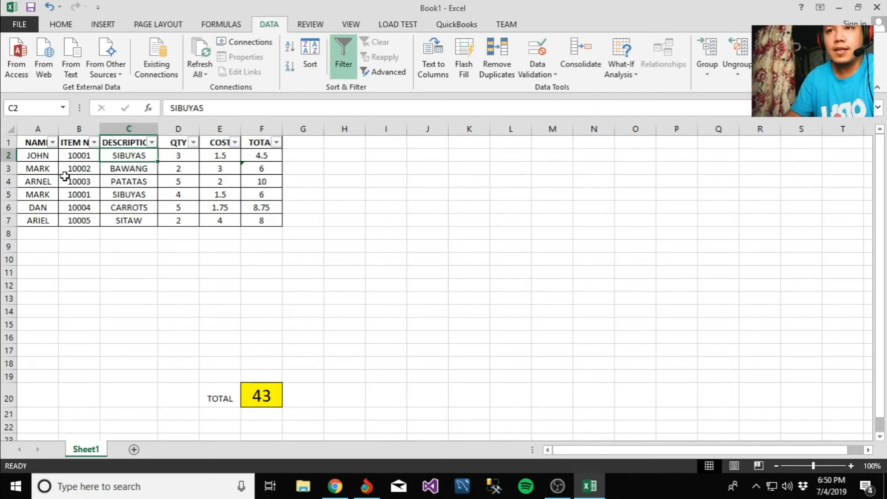
pyautogui.click(55, 169)
pyautogui.click(117, 167)
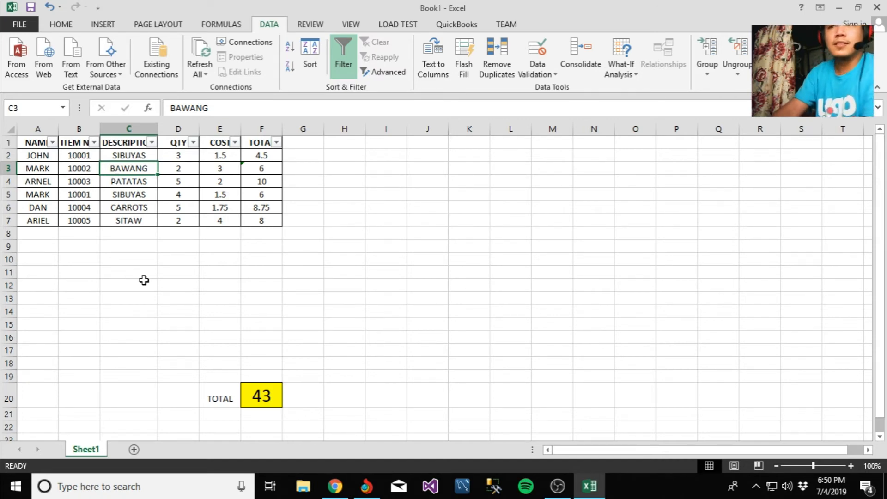
pyautogui.click(116, 184)
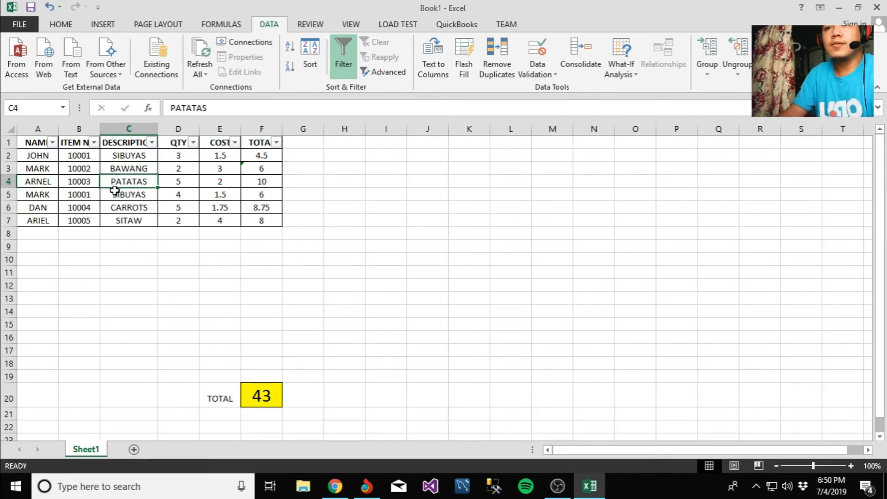
pyautogui.click(94, 143)
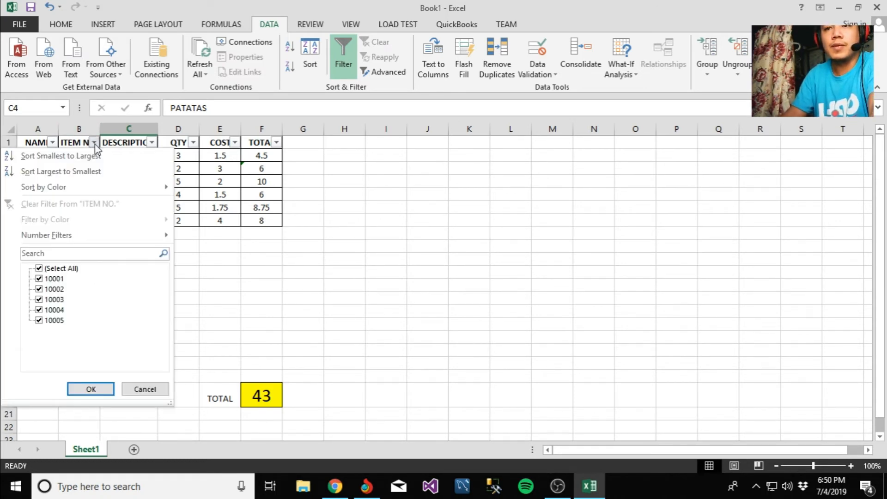
pyautogui.click(94, 143)
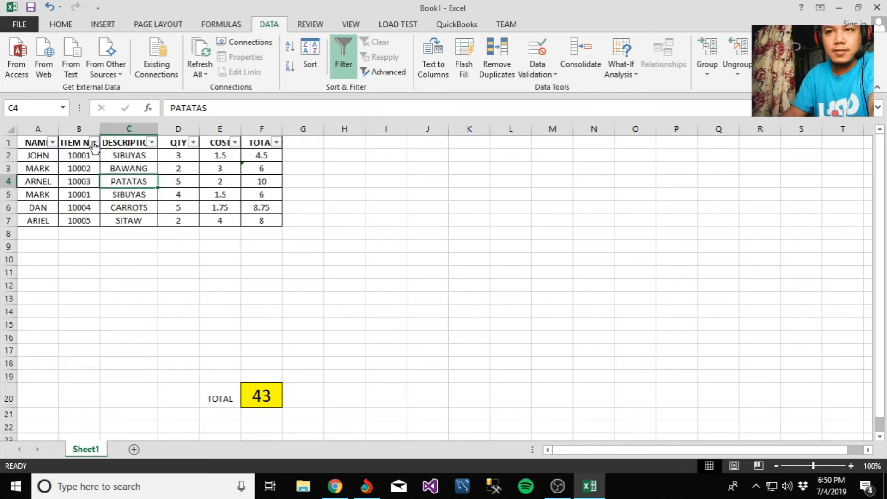
# Filter the ITEM NO. column to show only the rows for item 10001.
pyautogui.click(94, 142)
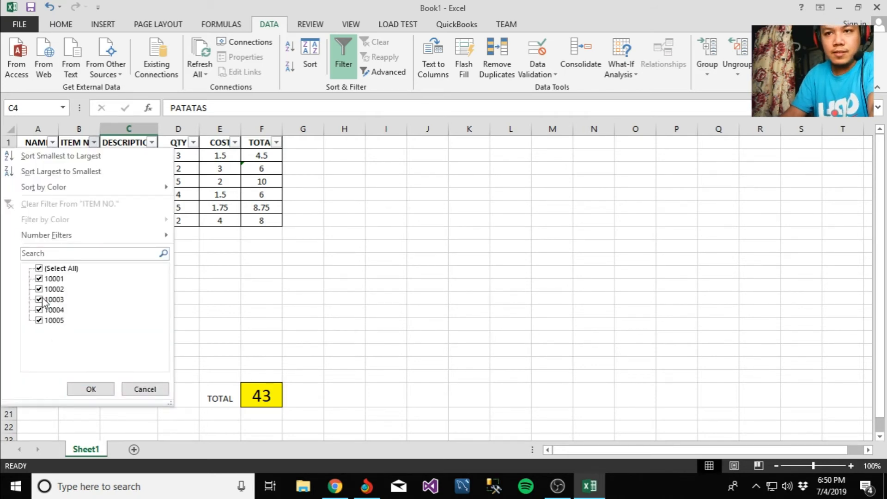
pyautogui.click(41, 268)
pyautogui.click(40, 279)
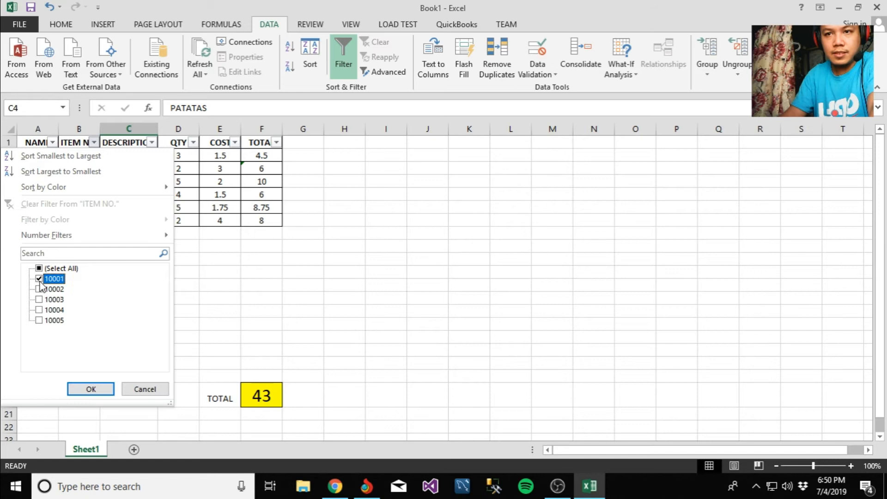
pyautogui.click(91, 390)
pyautogui.click(68, 168)
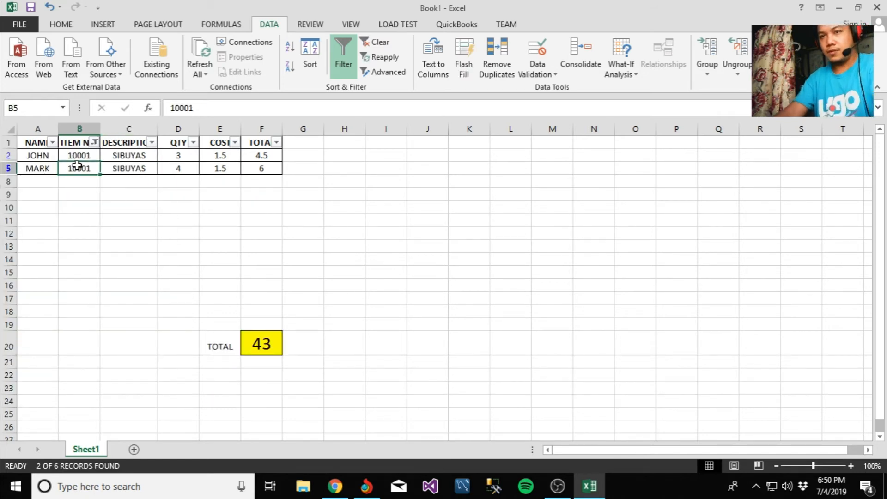
pyautogui.click(124, 157)
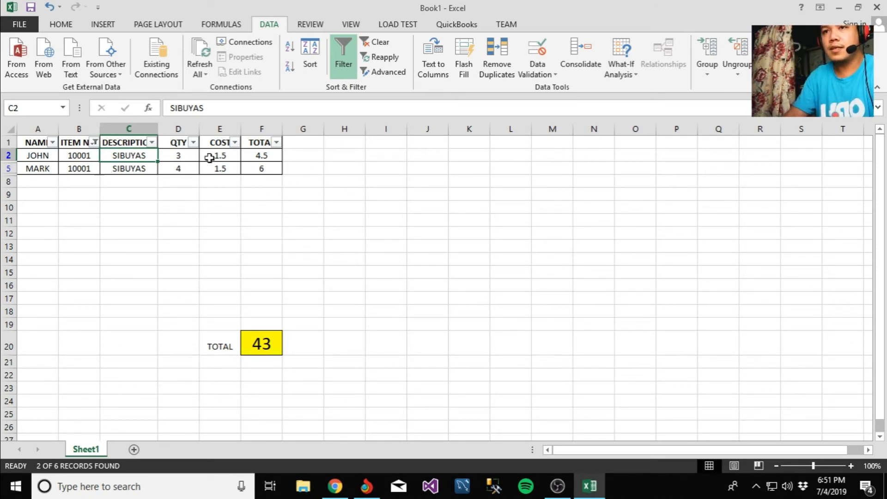
# Reselect all values in the ITEM NO. filter to show every row of the item table again.
pyautogui.click(94, 143)
pyautogui.click(39, 268)
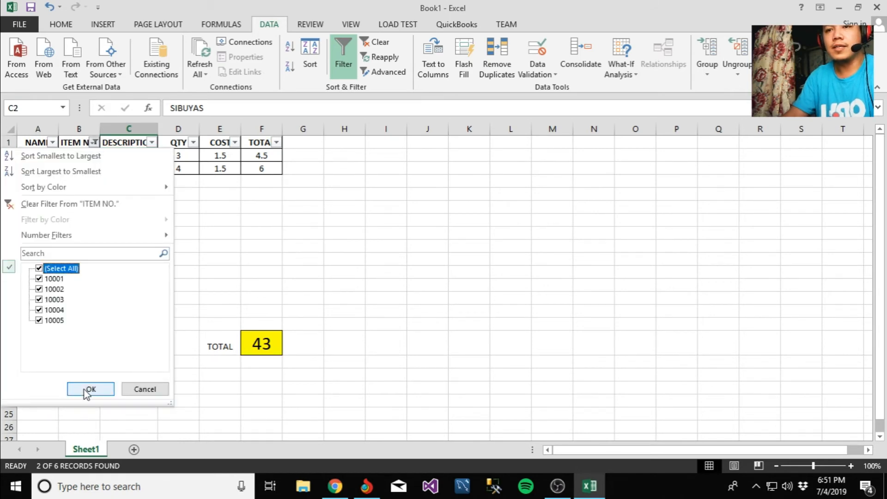
pyautogui.click(91, 389)
pyautogui.click(93, 198)
pyautogui.click(84, 179)
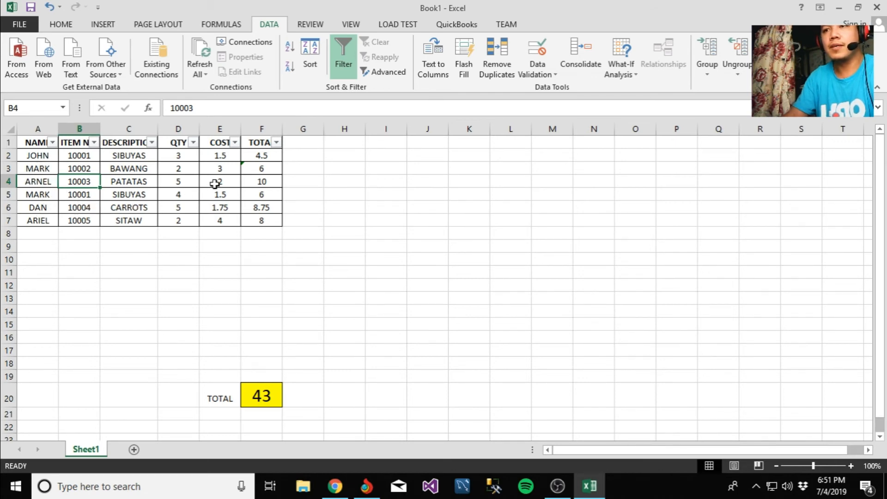
pyautogui.click(116, 168)
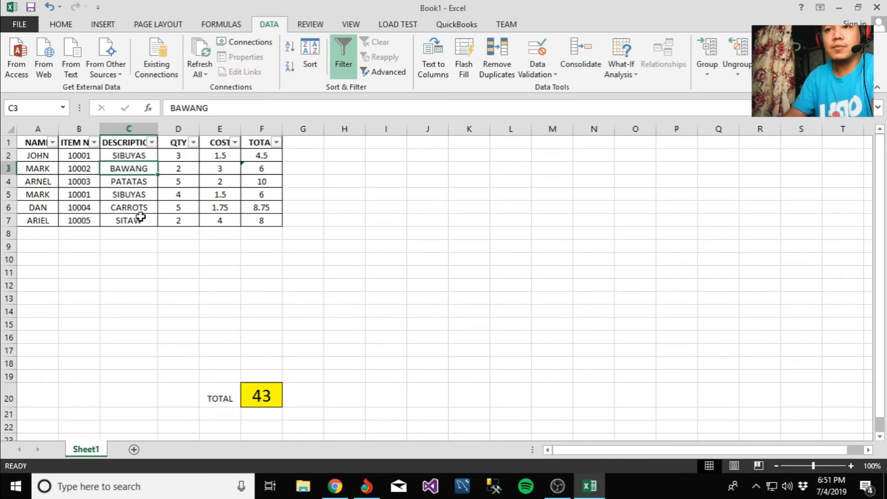
# Filter the DESCRIPTION column to show only the SIBUYAS rows.
pyautogui.click(152, 143)
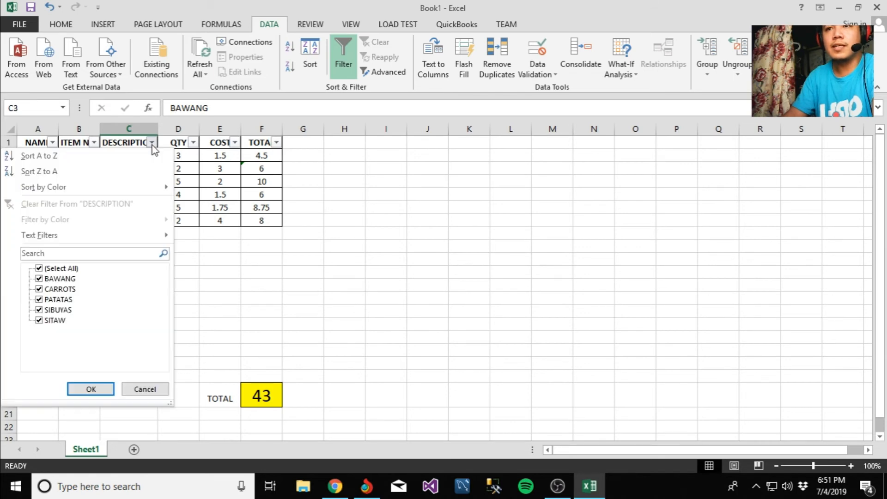
pyautogui.click(53, 269)
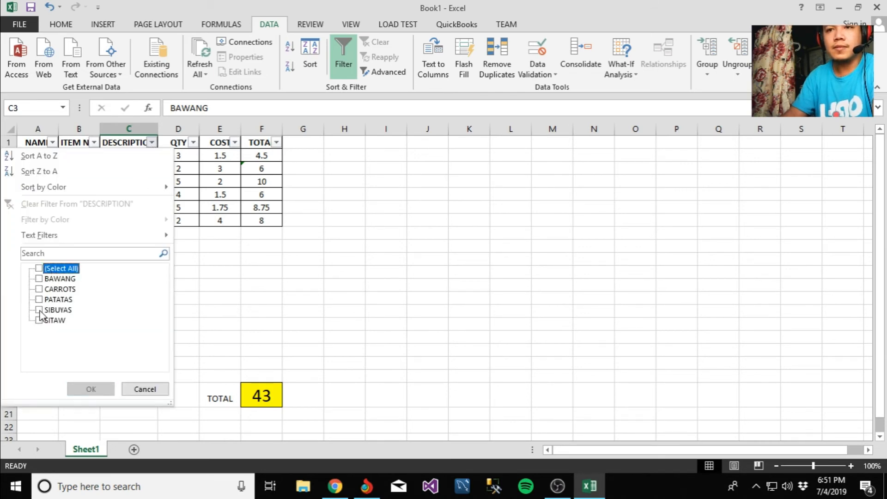
pyautogui.click(39, 310)
pyautogui.click(99, 388)
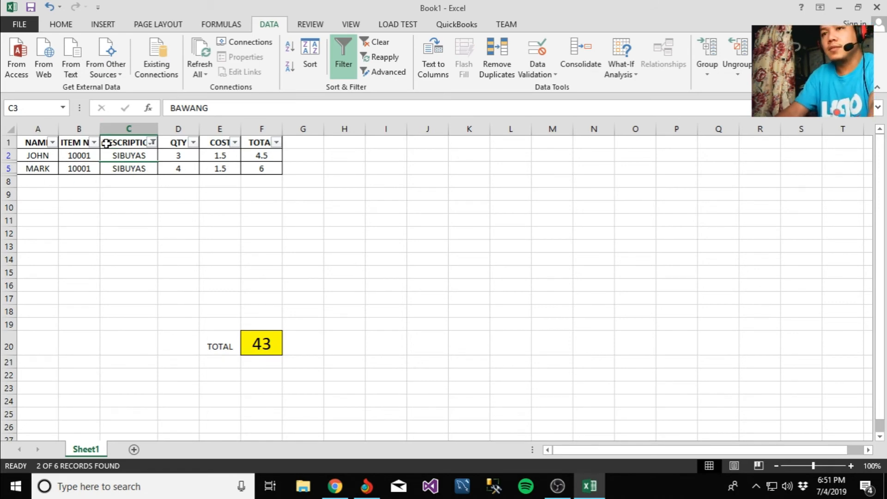
# Reselect all values in the DESCRIPTION filter to bring back every item row.
pyautogui.click(152, 143)
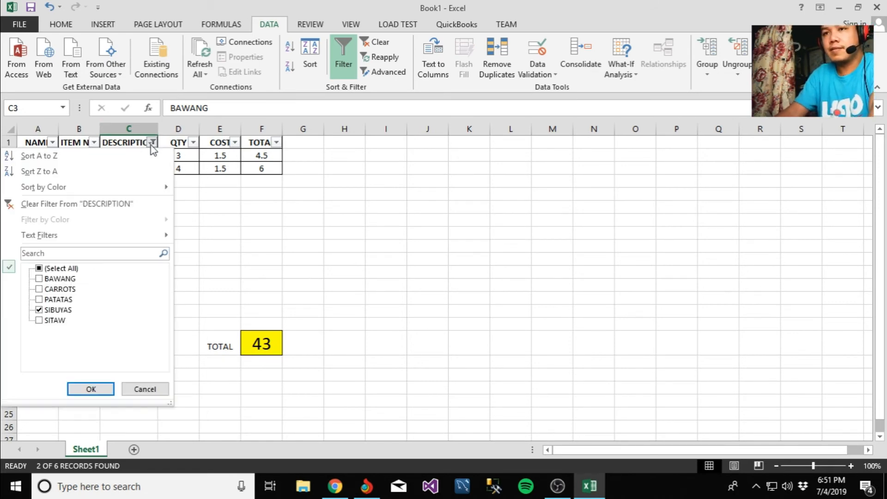
pyautogui.click(39, 268)
pyautogui.click(108, 388)
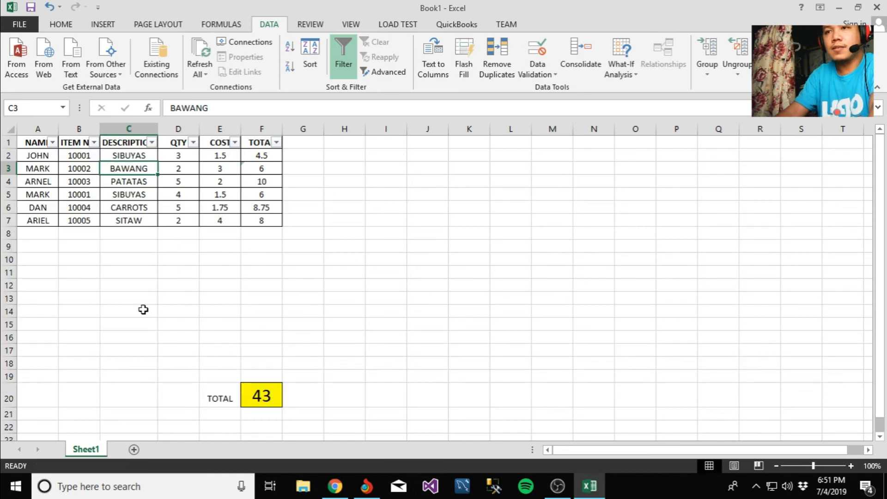
pyautogui.click(389, 207)
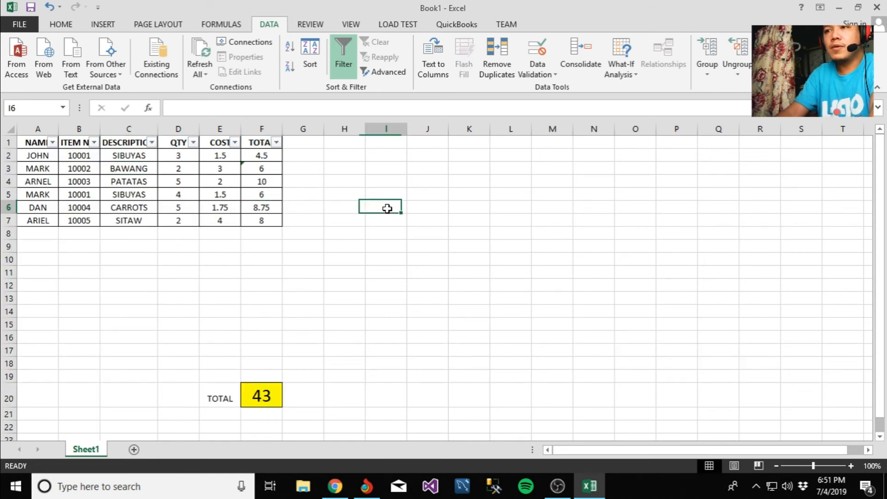
pyautogui.click(288, 270)
pyautogui.click(361, 187)
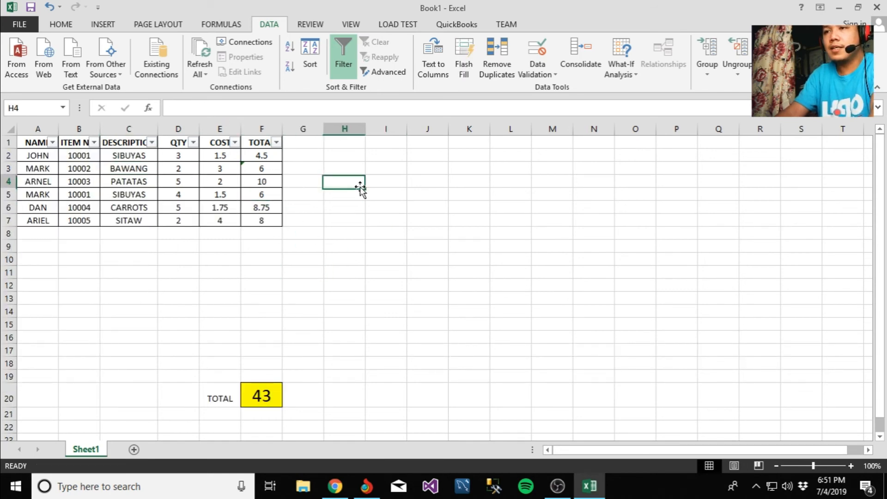
pyautogui.click(335, 204)
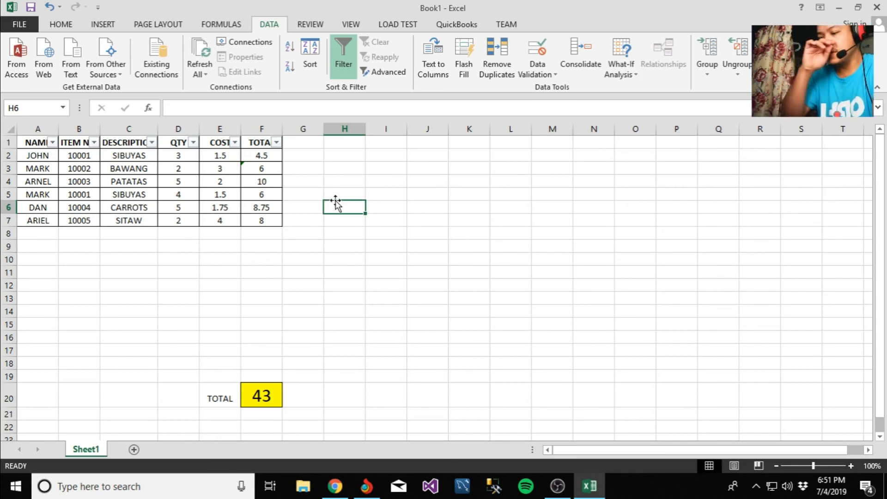
pyautogui.press('Left')
pyautogui.press('Left')
pyautogui.press('Left')
pyautogui.press('Right')
pyautogui.press('Right')
pyautogui.press('Down')
pyautogui.press('Down')
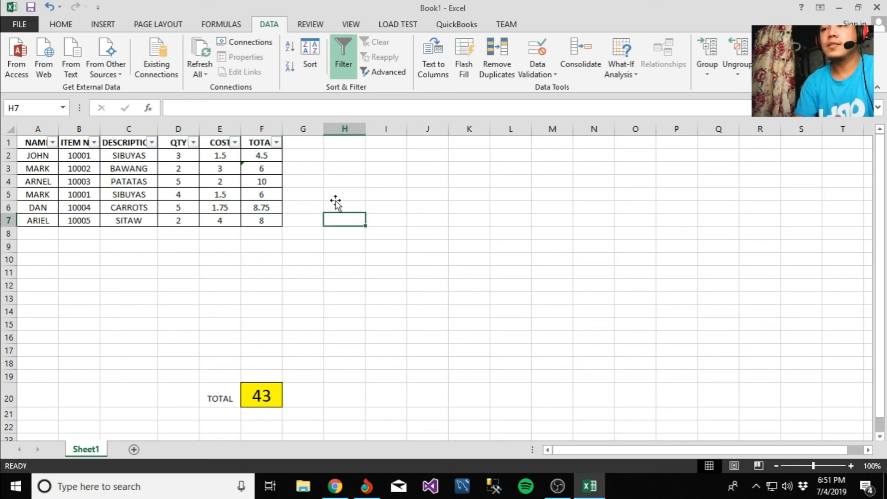
pyautogui.press('Home')
pyautogui.press('Right')
pyautogui.press('Right')
pyautogui.press('Right')
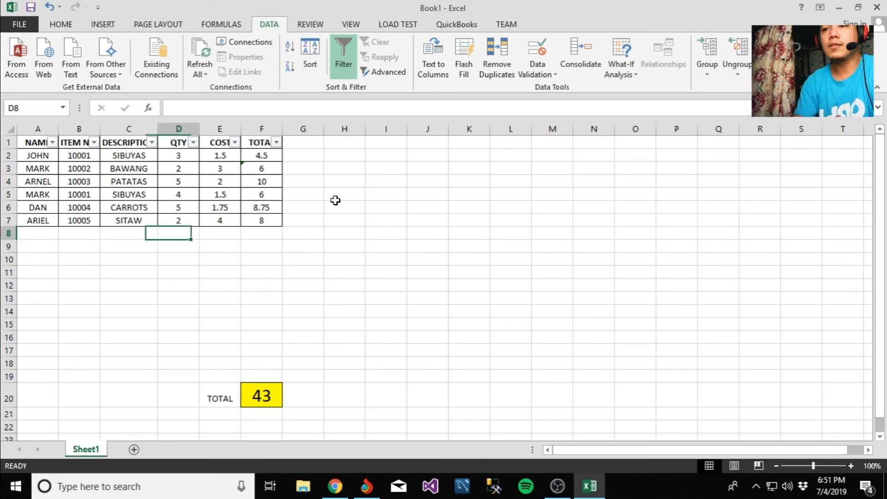
pyautogui.press('Down')
pyautogui.press('Down')
pyautogui.press('Right')
pyautogui.press('Right')
pyautogui.press('Right')
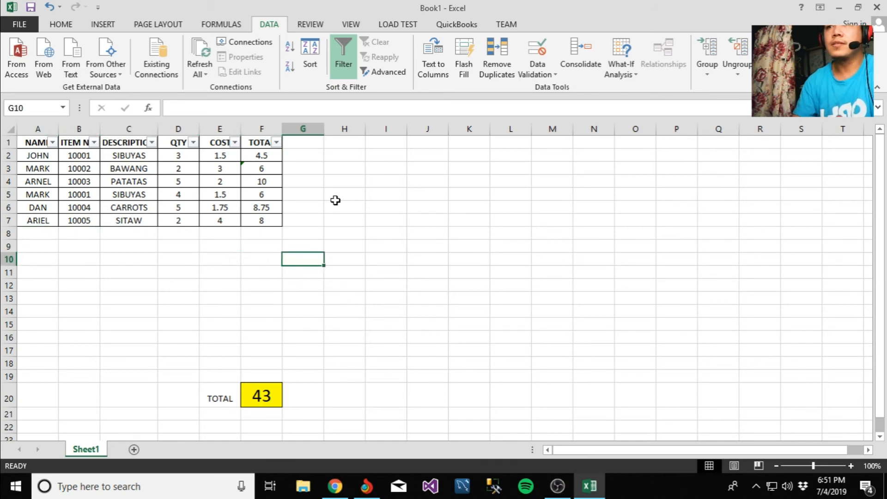
pyautogui.click(385, 195)
pyautogui.click(333, 198)
pyautogui.click(320, 269)
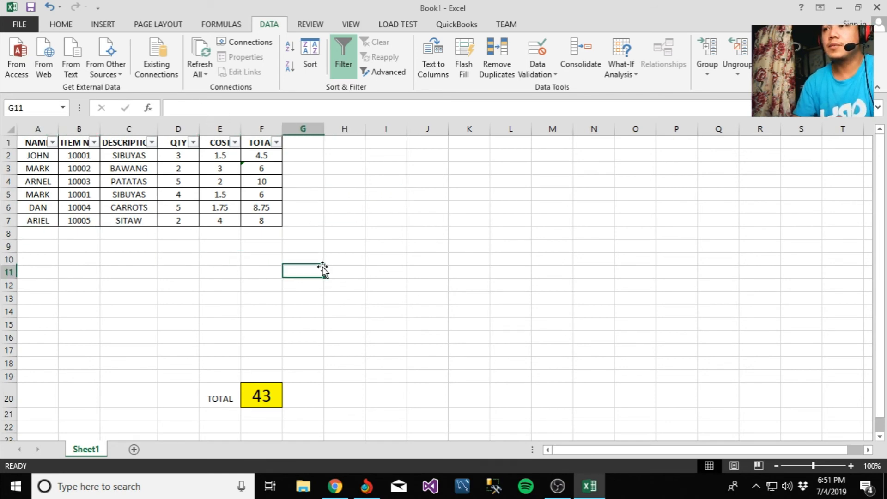
pyautogui.click(209, 272)
pyautogui.click(164, 270)
pyautogui.click(202, 256)
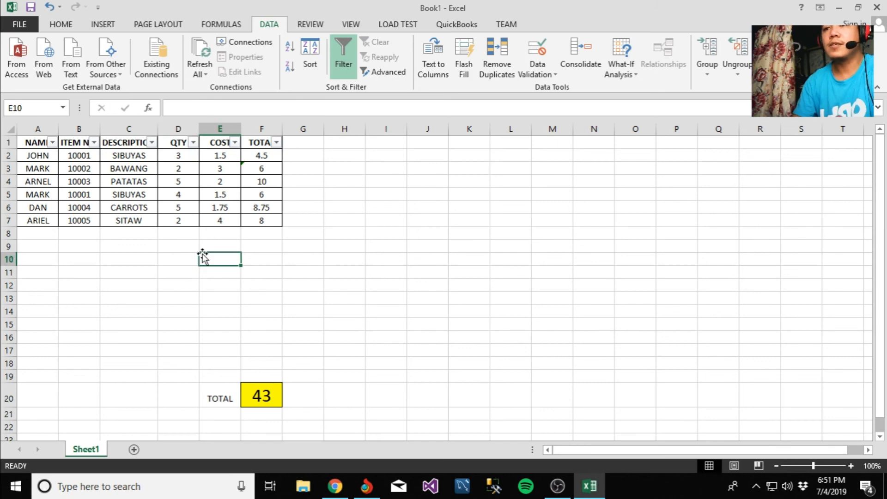
pyautogui.click(143, 250)
pyautogui.click(73, 270)
pyautogui.click(175, 280)
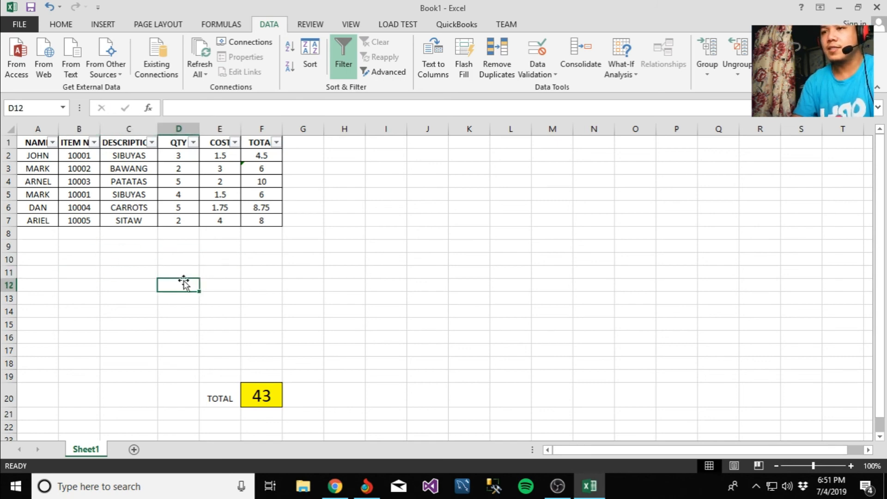
pyautogui.click(210, 270)
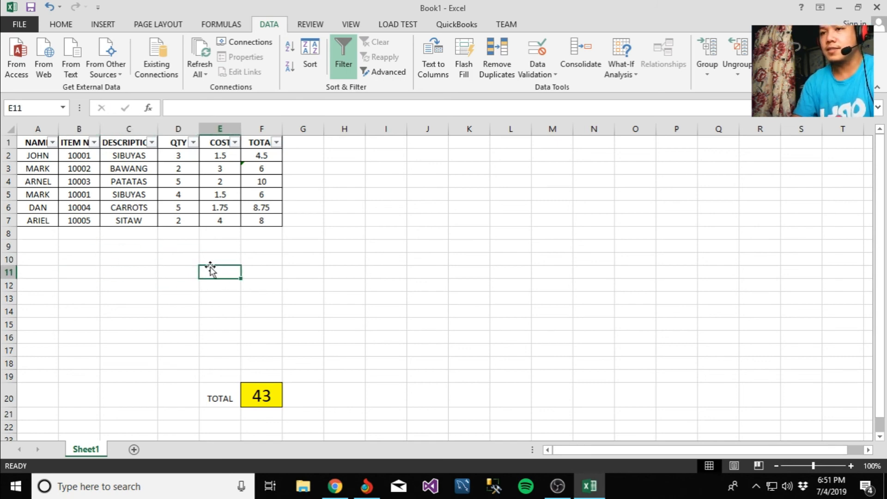
pyautogui.click(94, 263)
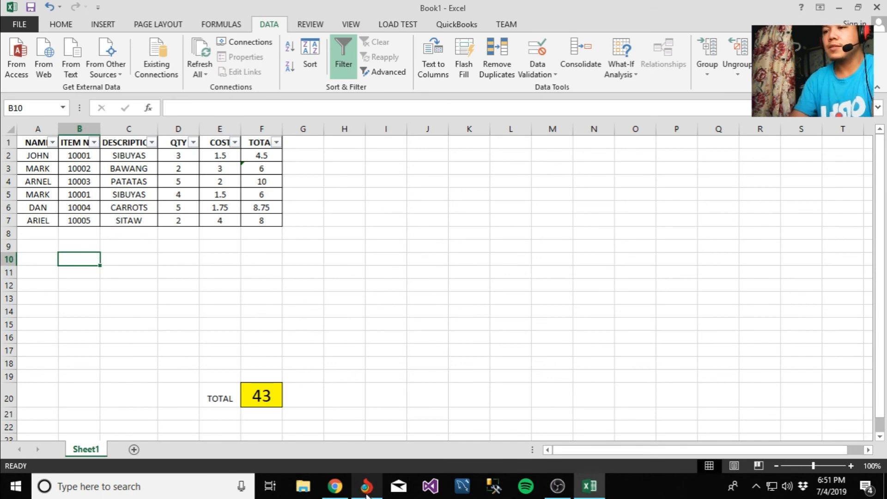
# Switch to the browser window with the YouTube channel and browse its uploaded videos toward the newer ones.
pyautogui.click(369, 420)
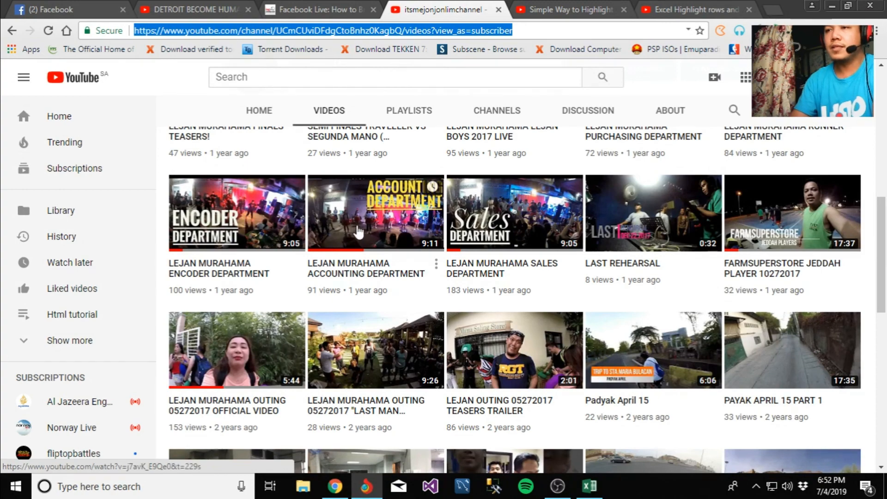
pyautogui.scroll(1, 359, 231)
pyautogui.scroll(3, 358, 231)
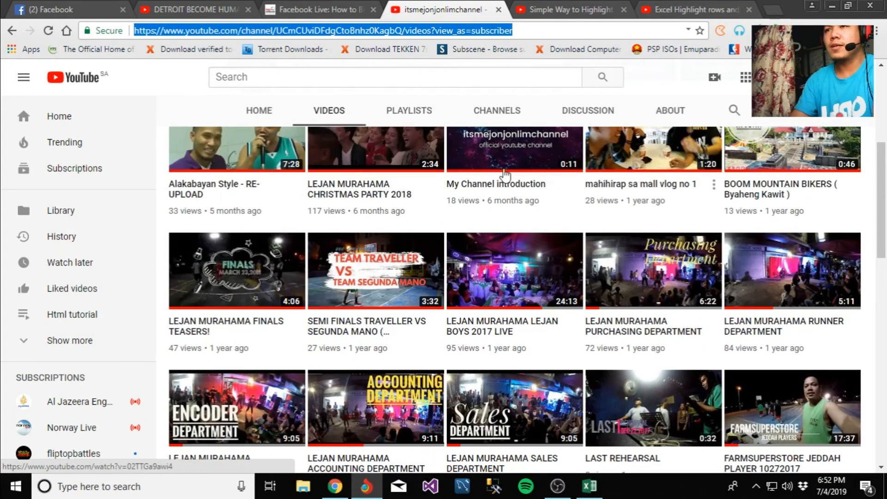